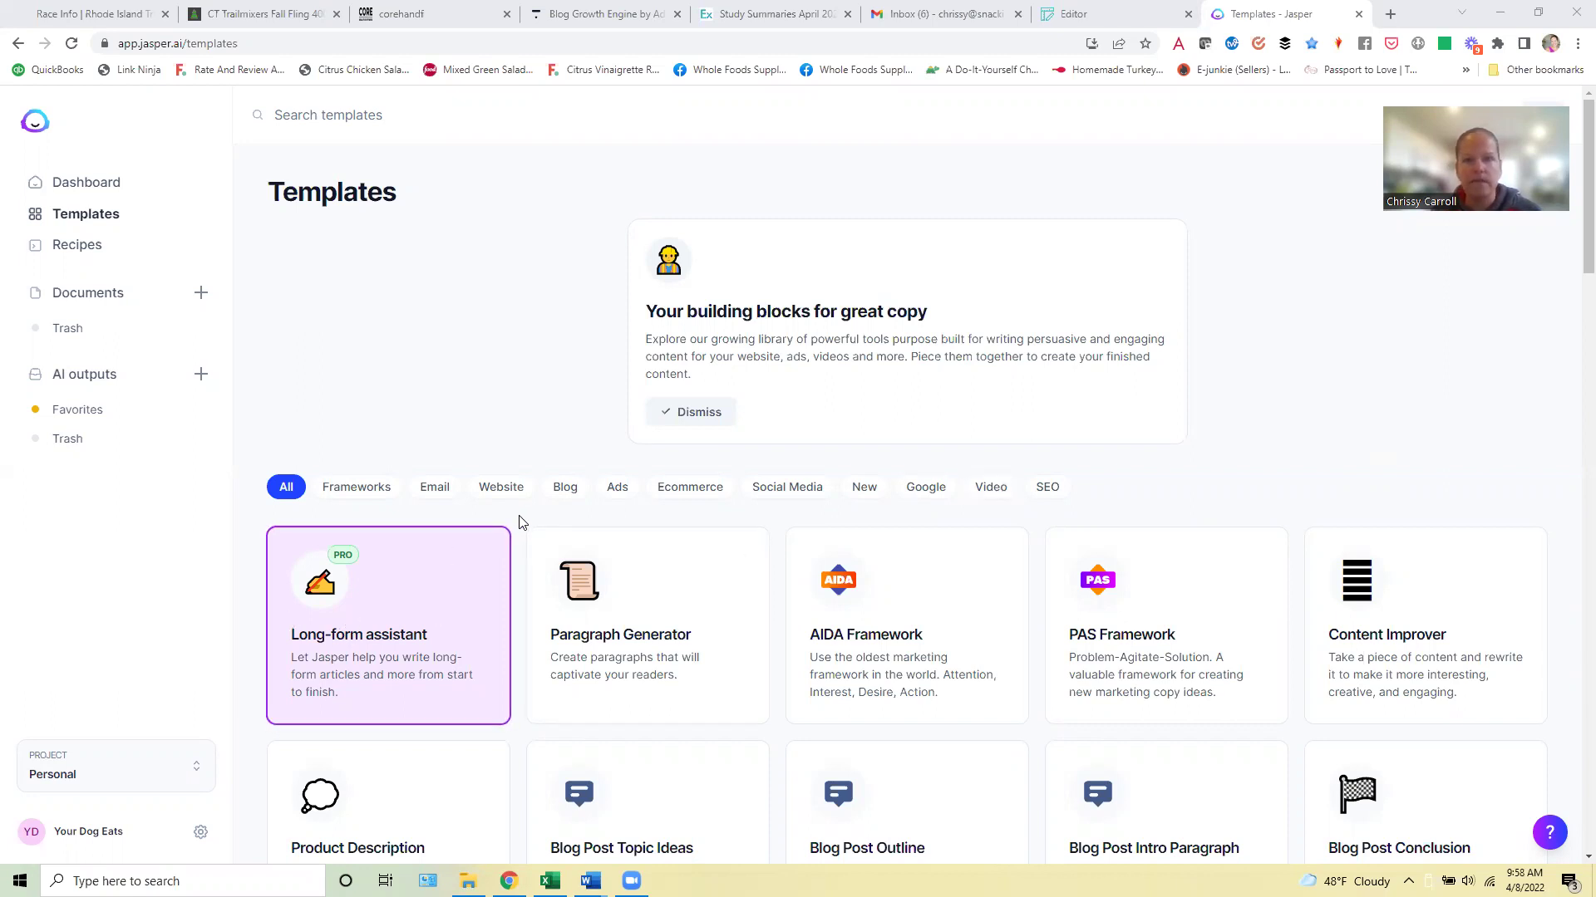
Start a blog post workflow described as 'Write a blog post about how to eat healthy on a budget'
{"action": "left_click", "coordinate": [455, 566]}
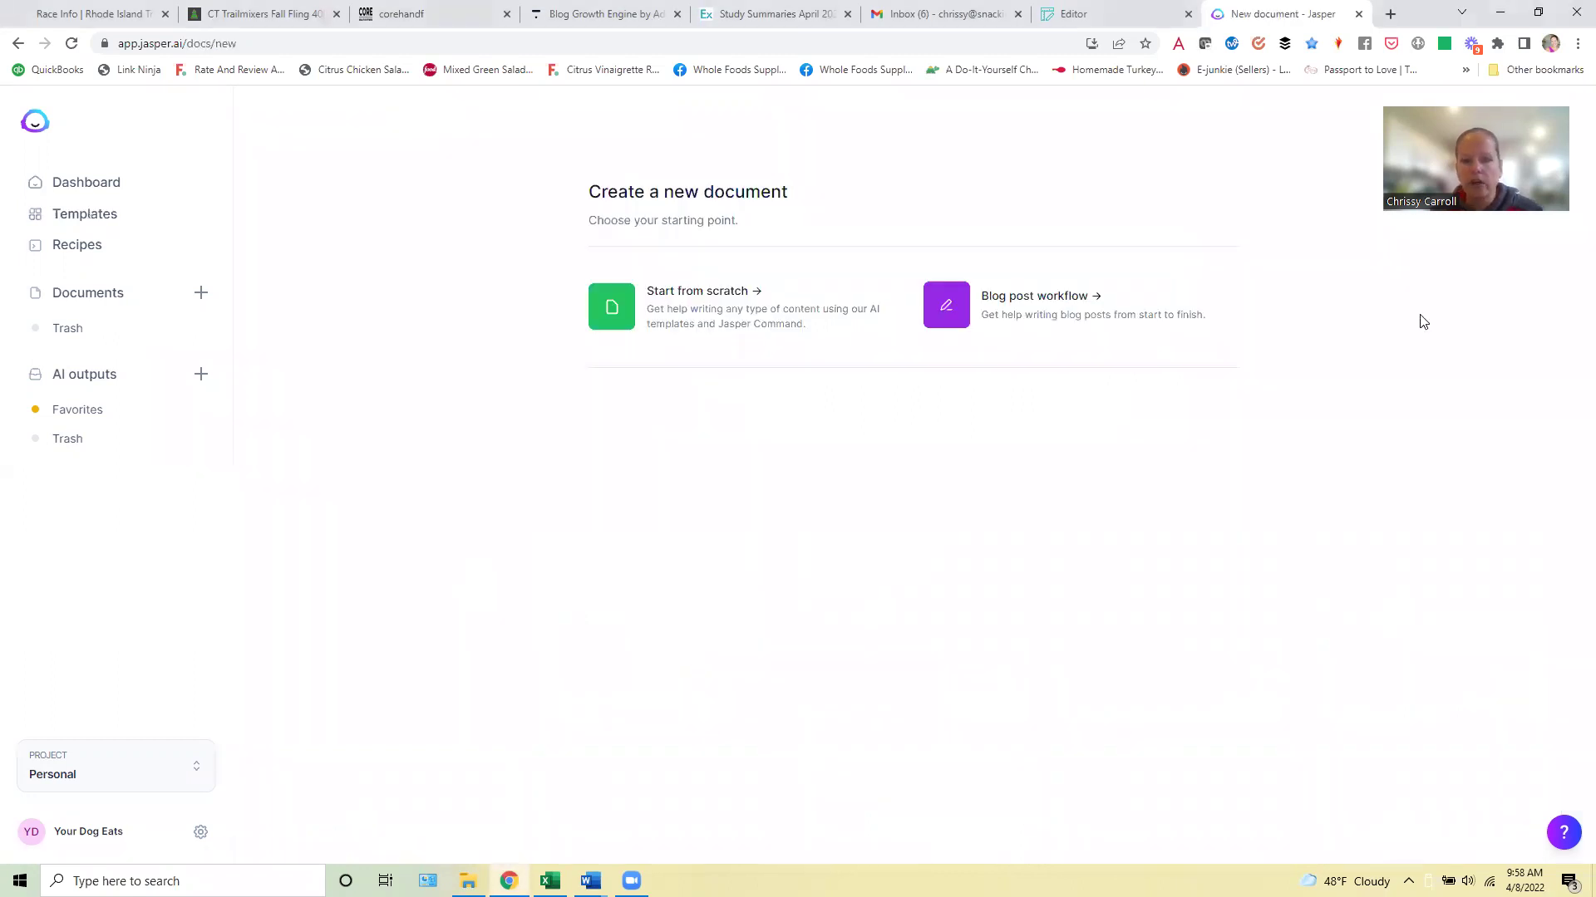
{"action": "left_click", "coordinate": [1088, 307]}
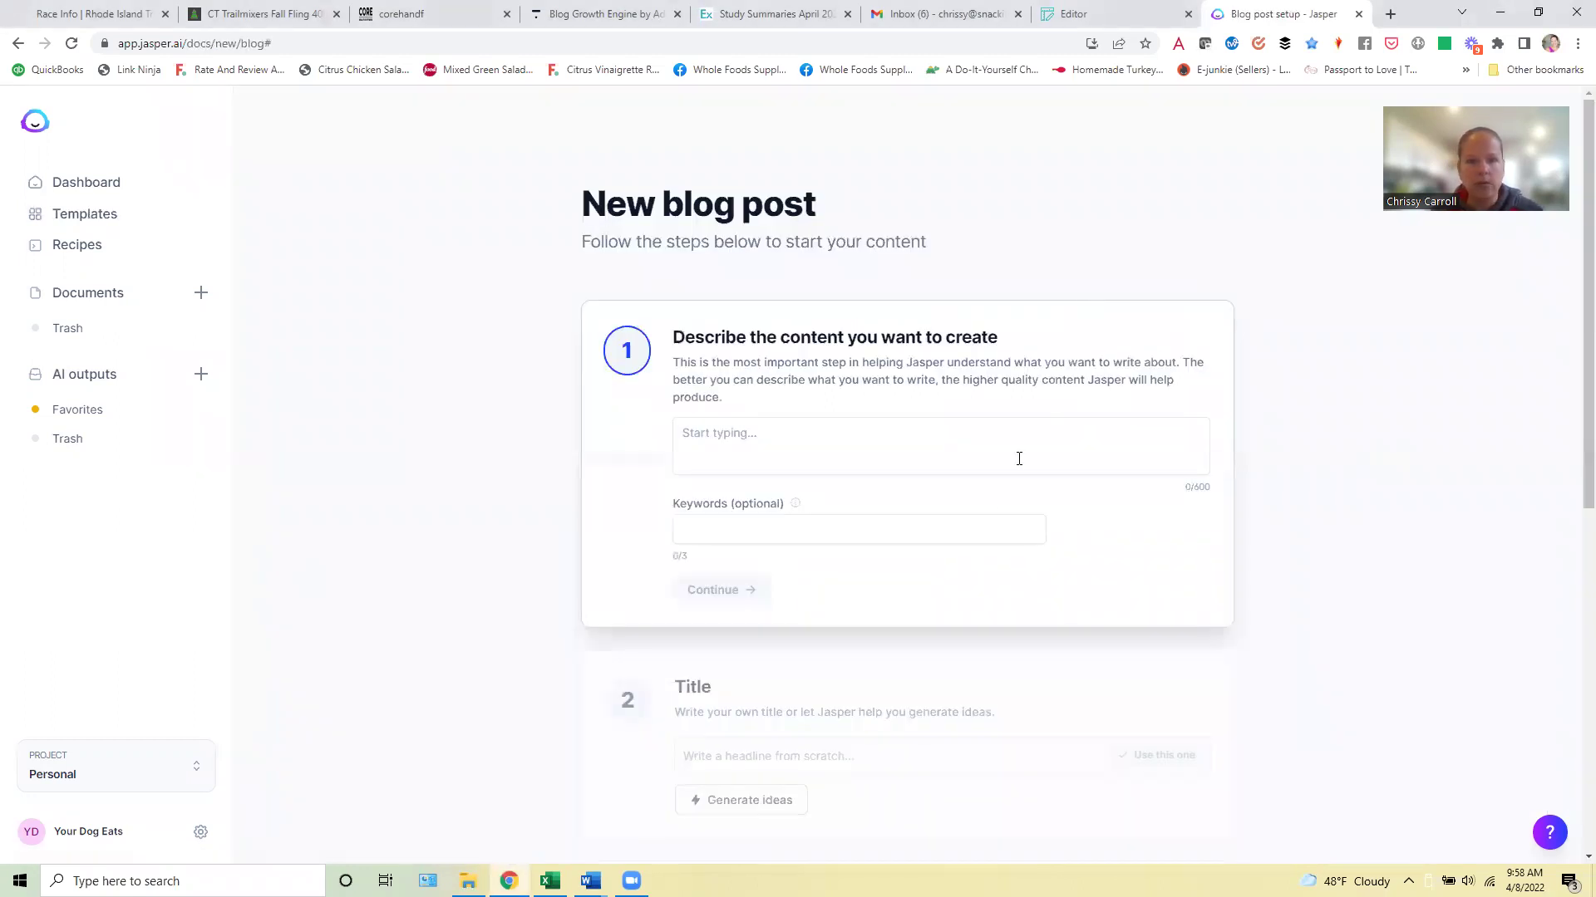
{"action": "left_click", "coordinate": [974, 447]}
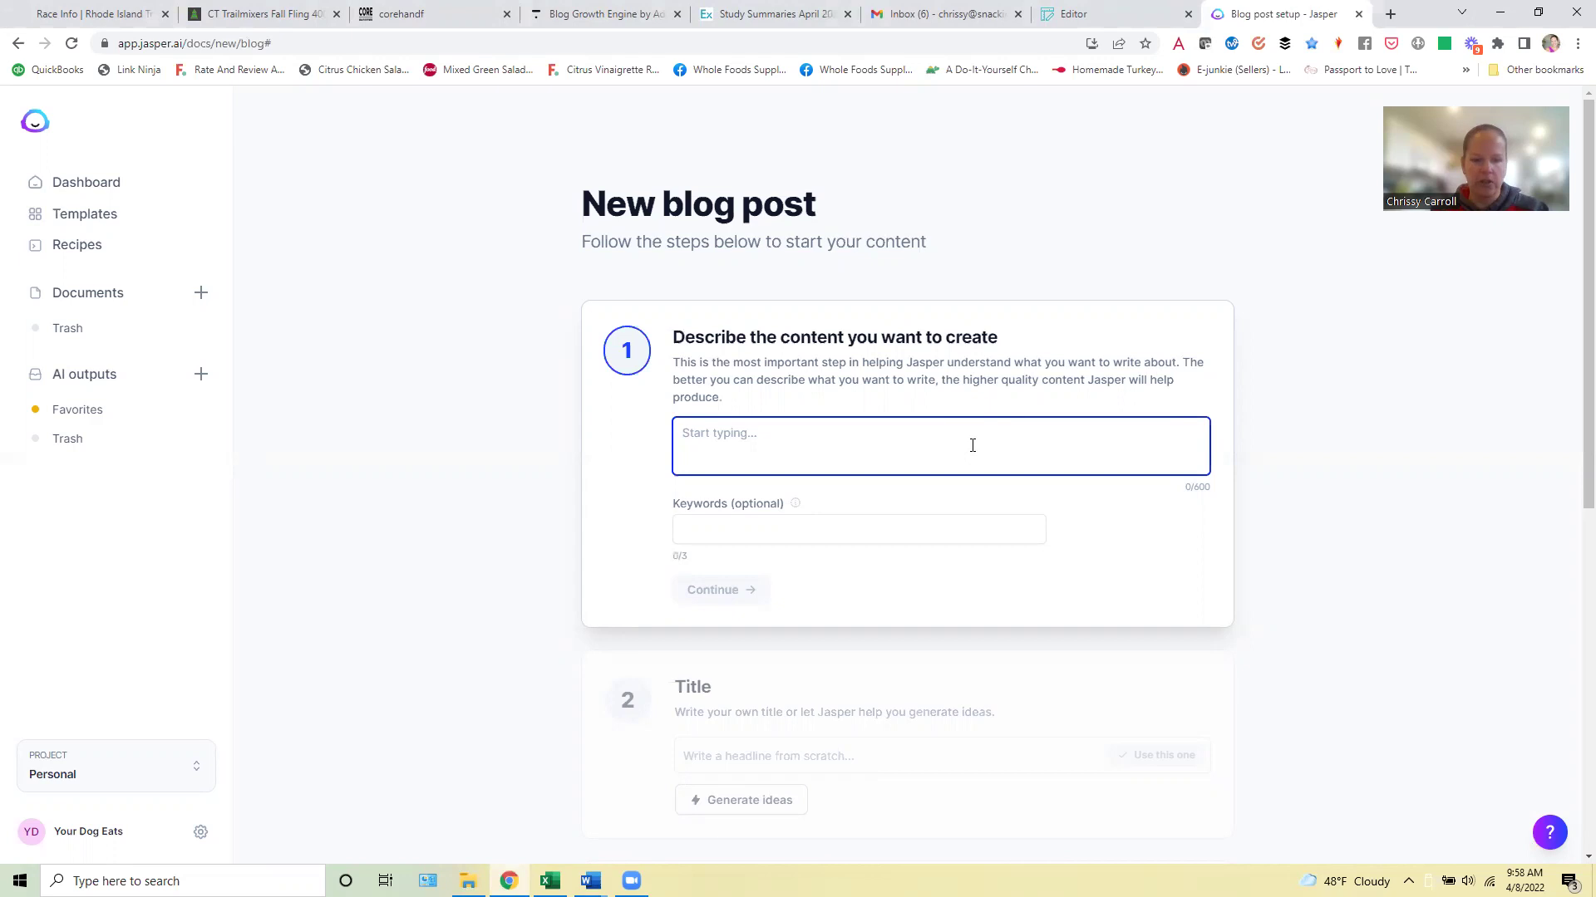
{"action": "type", "text": "Write a blg"}
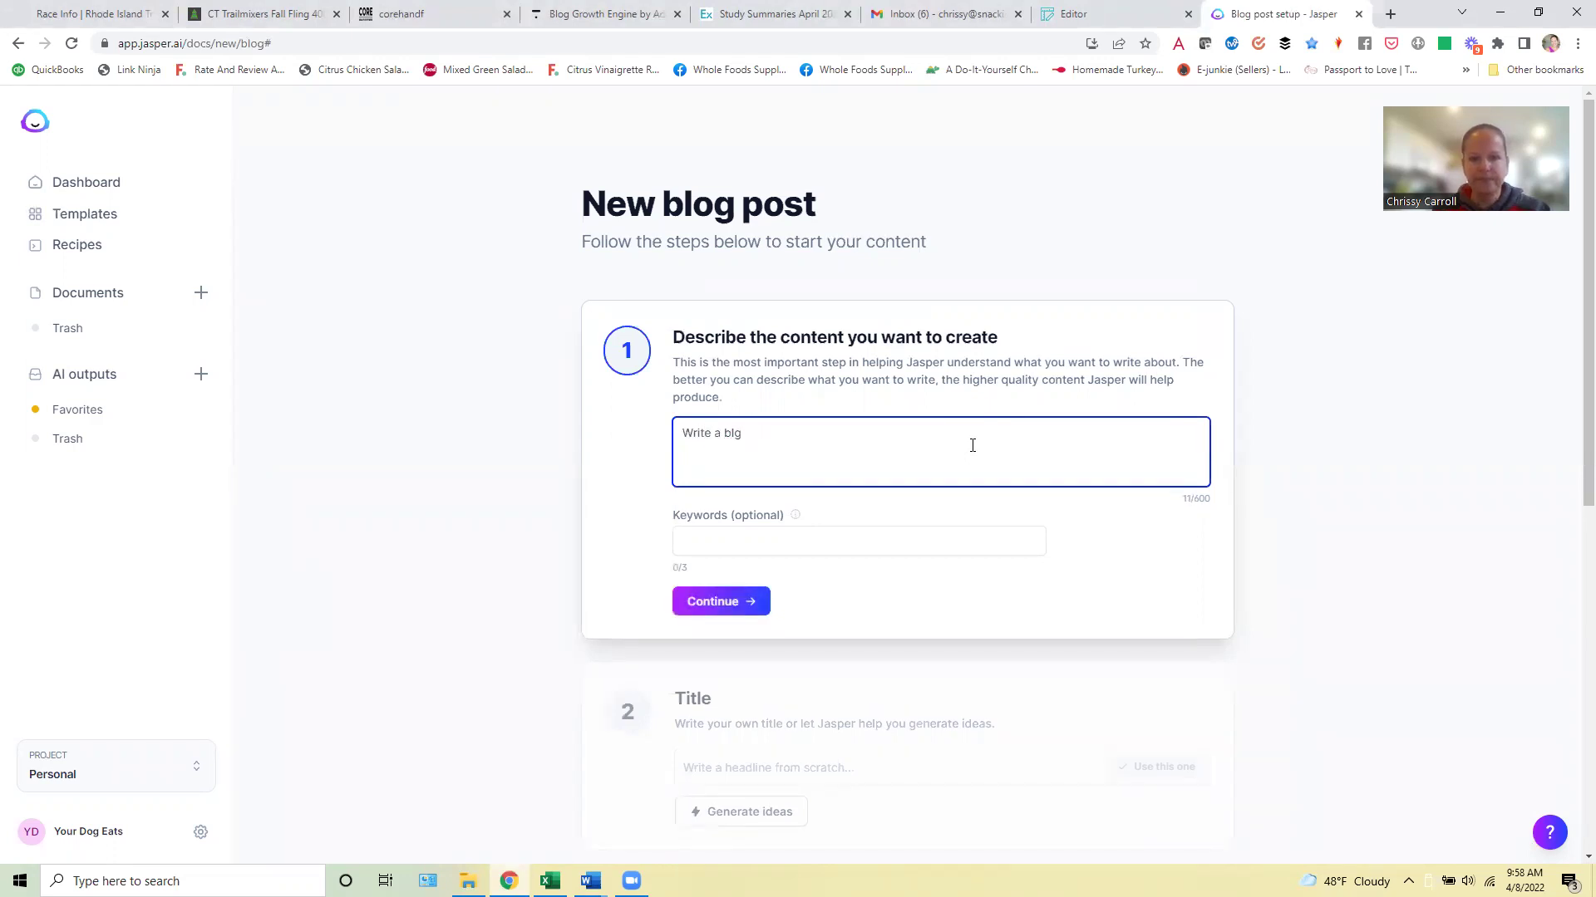
{"action": "key", "text": "BackSpace"}
{"action": "type", "text": "og post about how to eat healthy on a budget."}
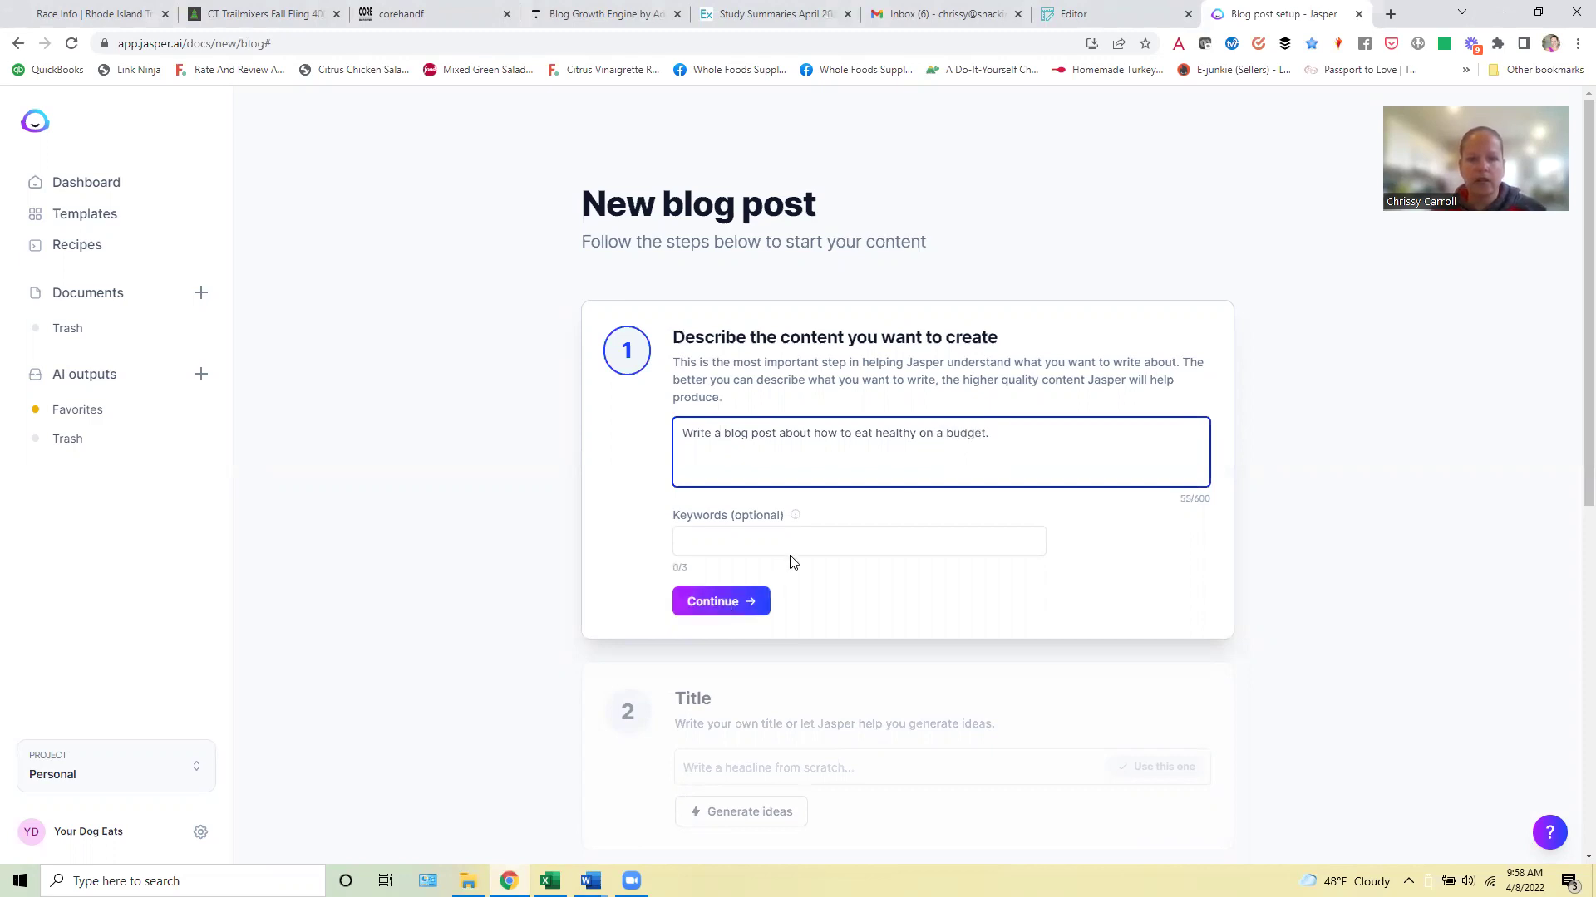
Add the keyword 'how to eat healthy on a budget' and continue to the Title step
{"action": "left_click", "coordinate": [786, 549]}
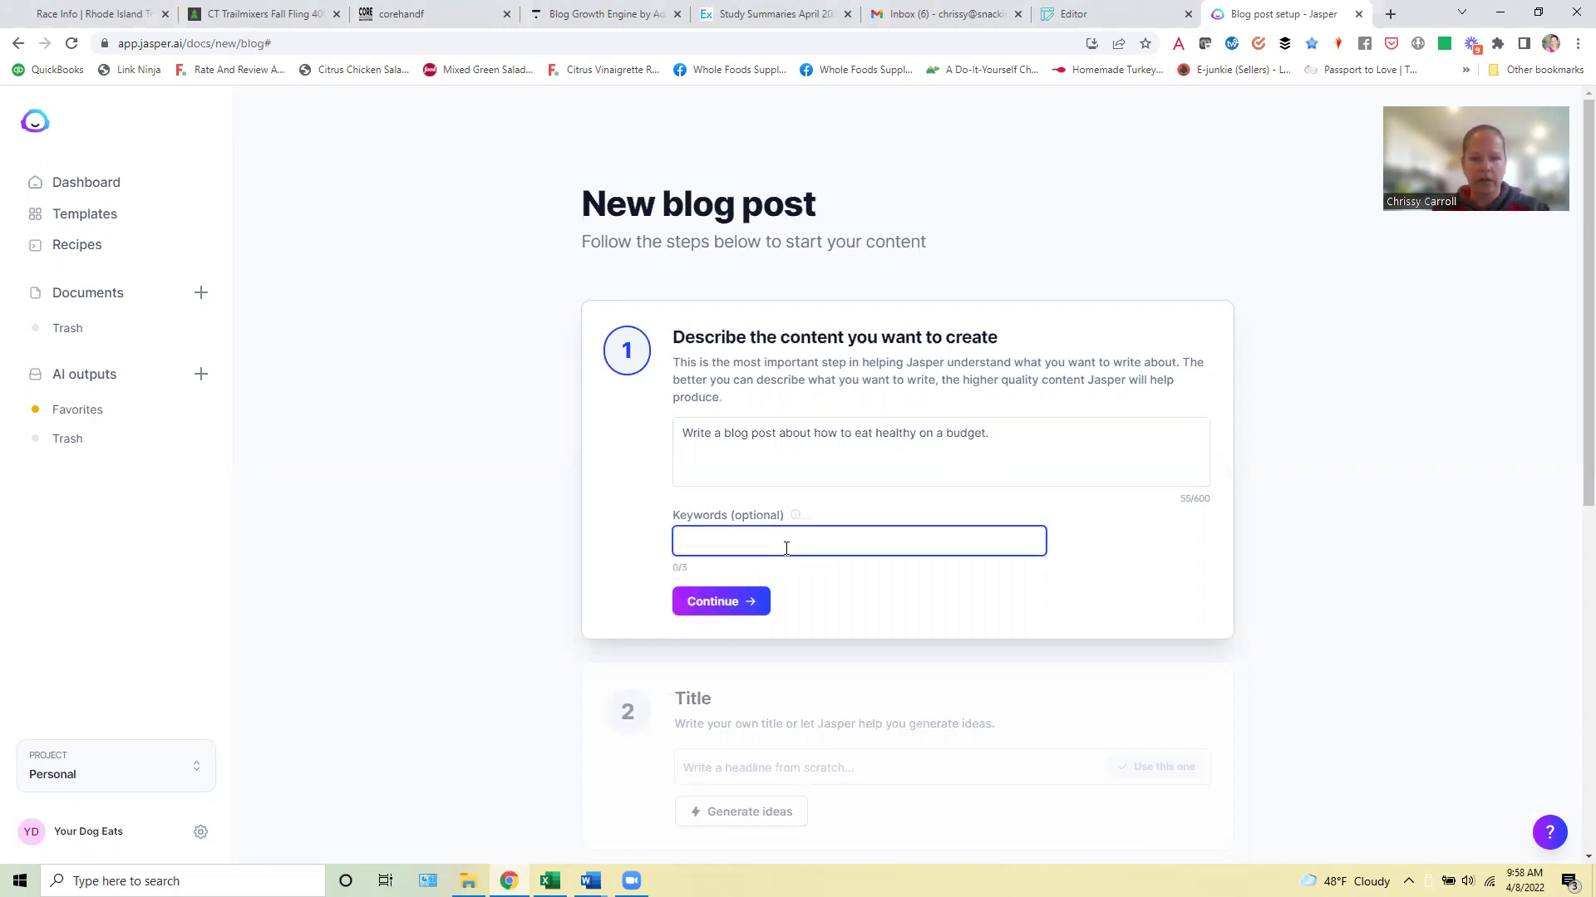
{"action": "type", "text": "how to eat healthy on a budget"}
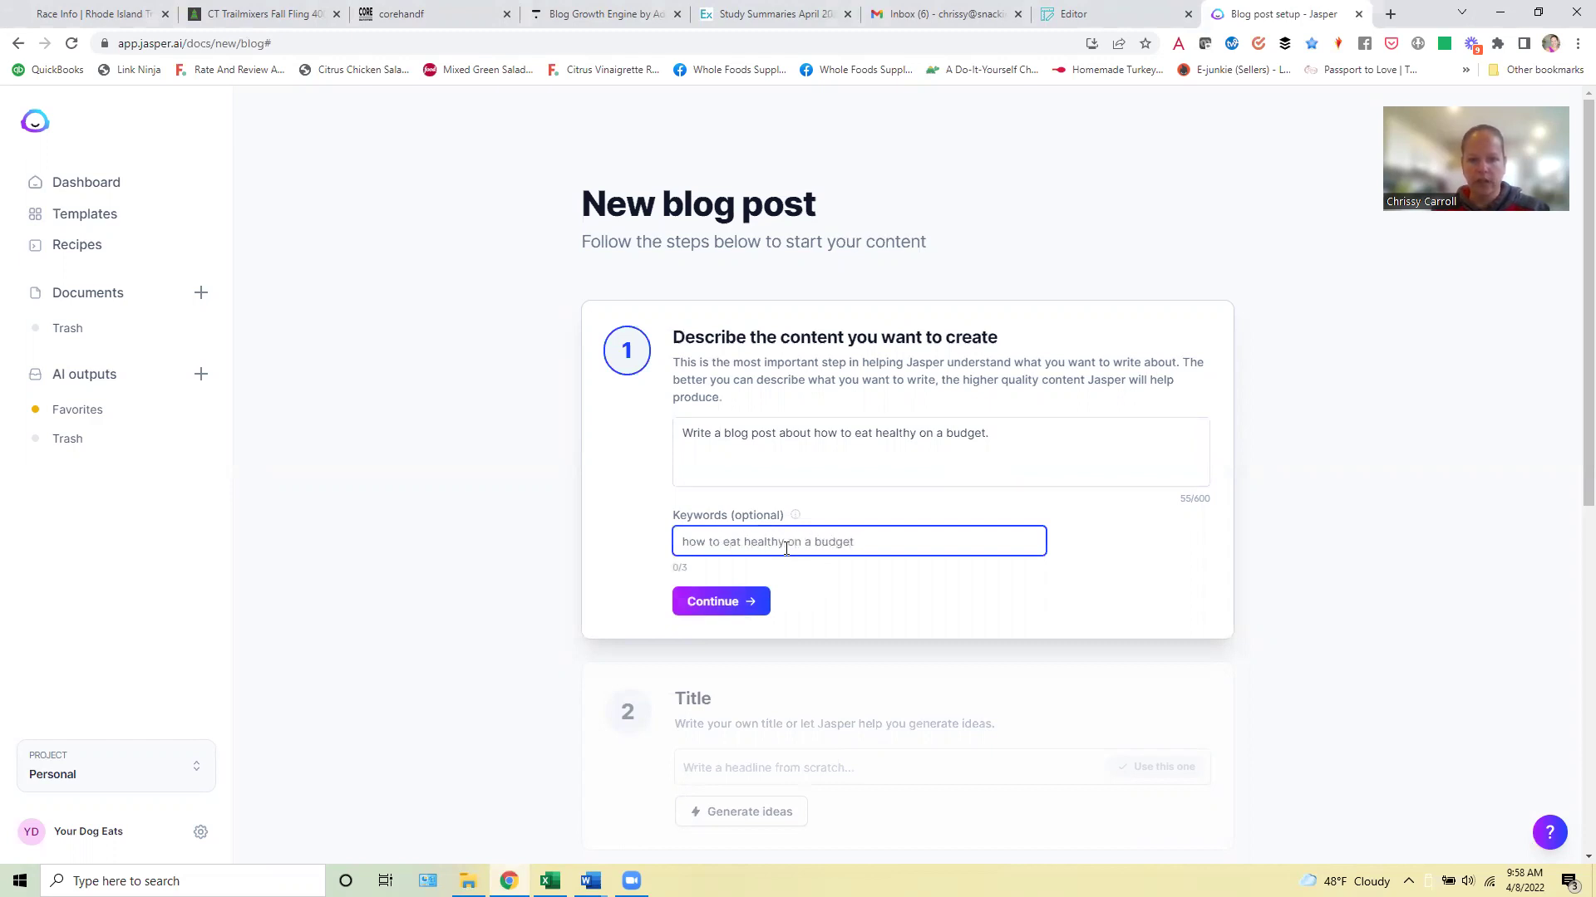
{"action": "key", "text": "Return"}
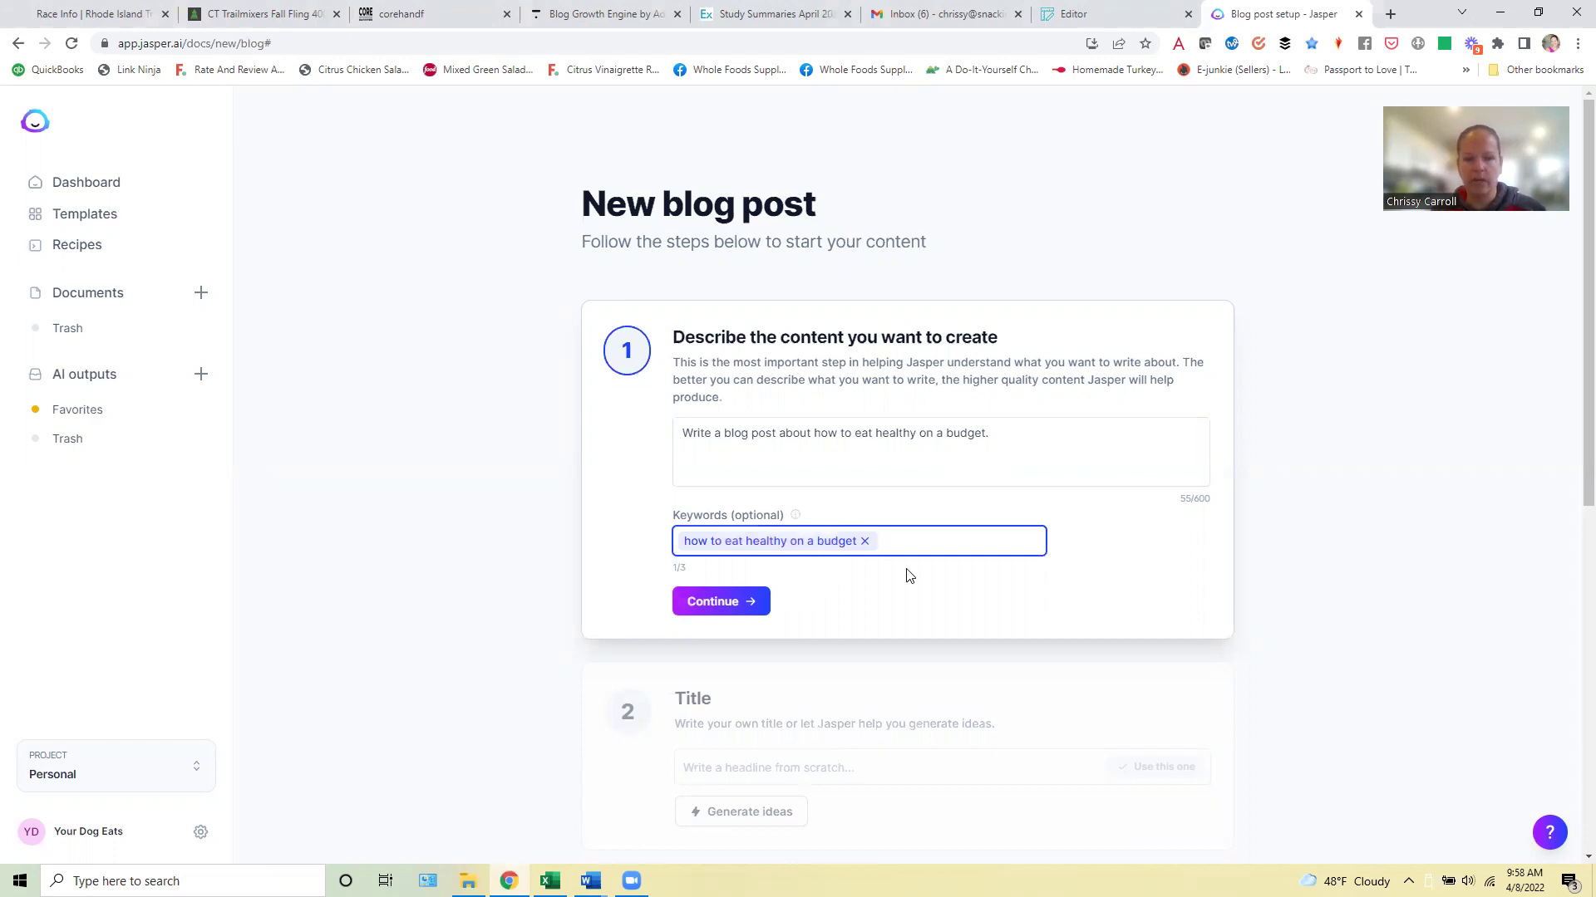
{"action": "left_click", "coordinate": [756, 601]}
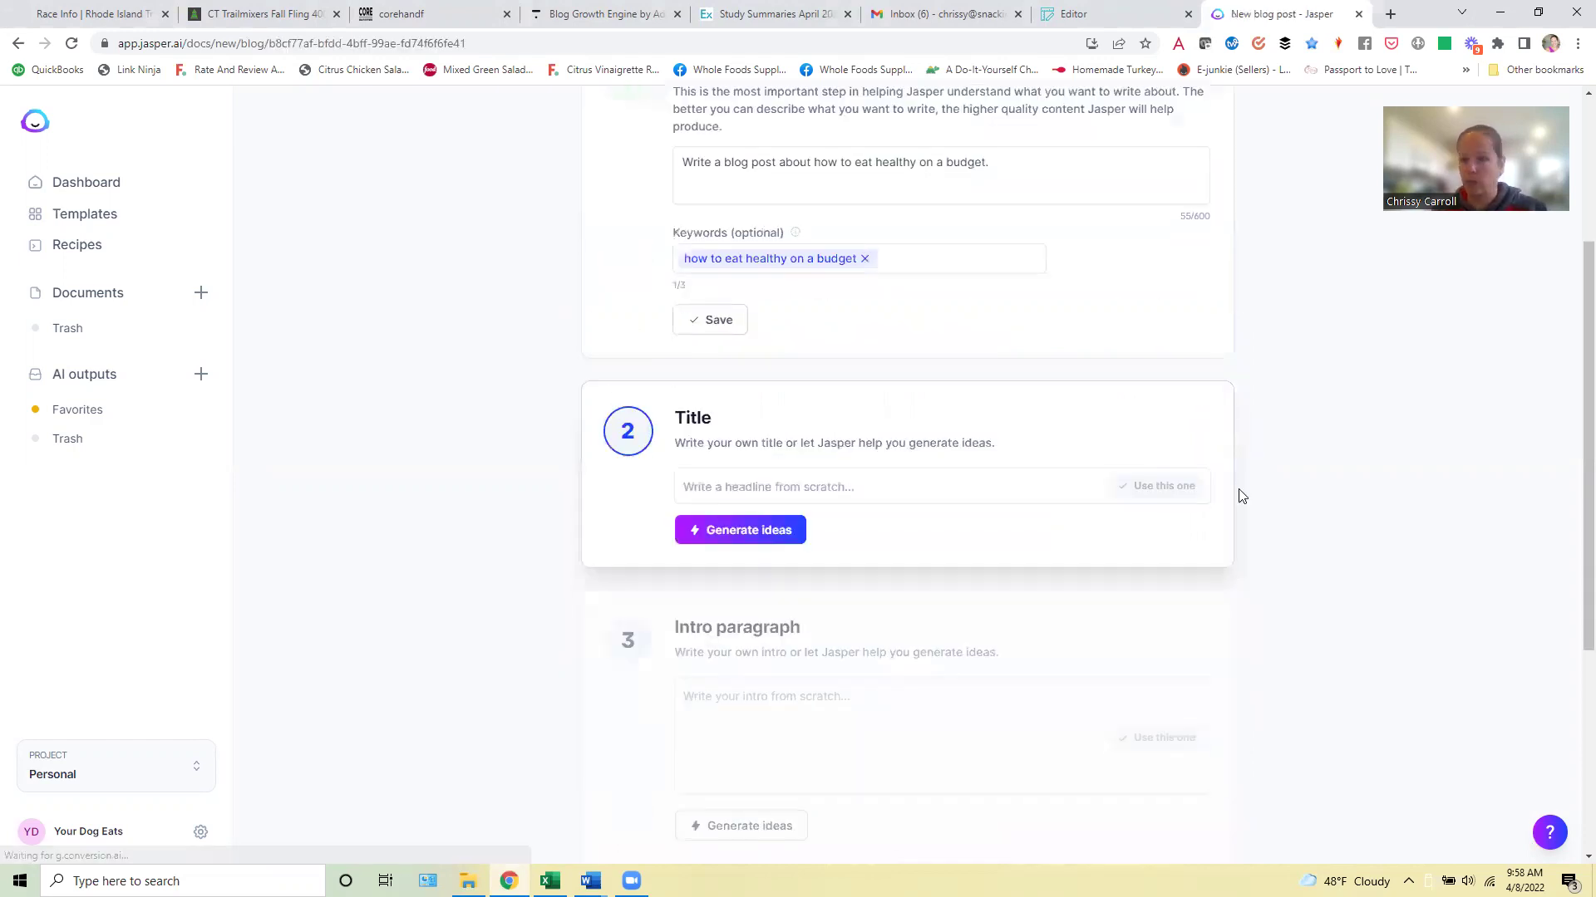
Use the custom headline 'TK Tips and Tricks to Eat Healthy on a Budget' as the title
{"action": "left_click", "coordinate": [774, 528]}
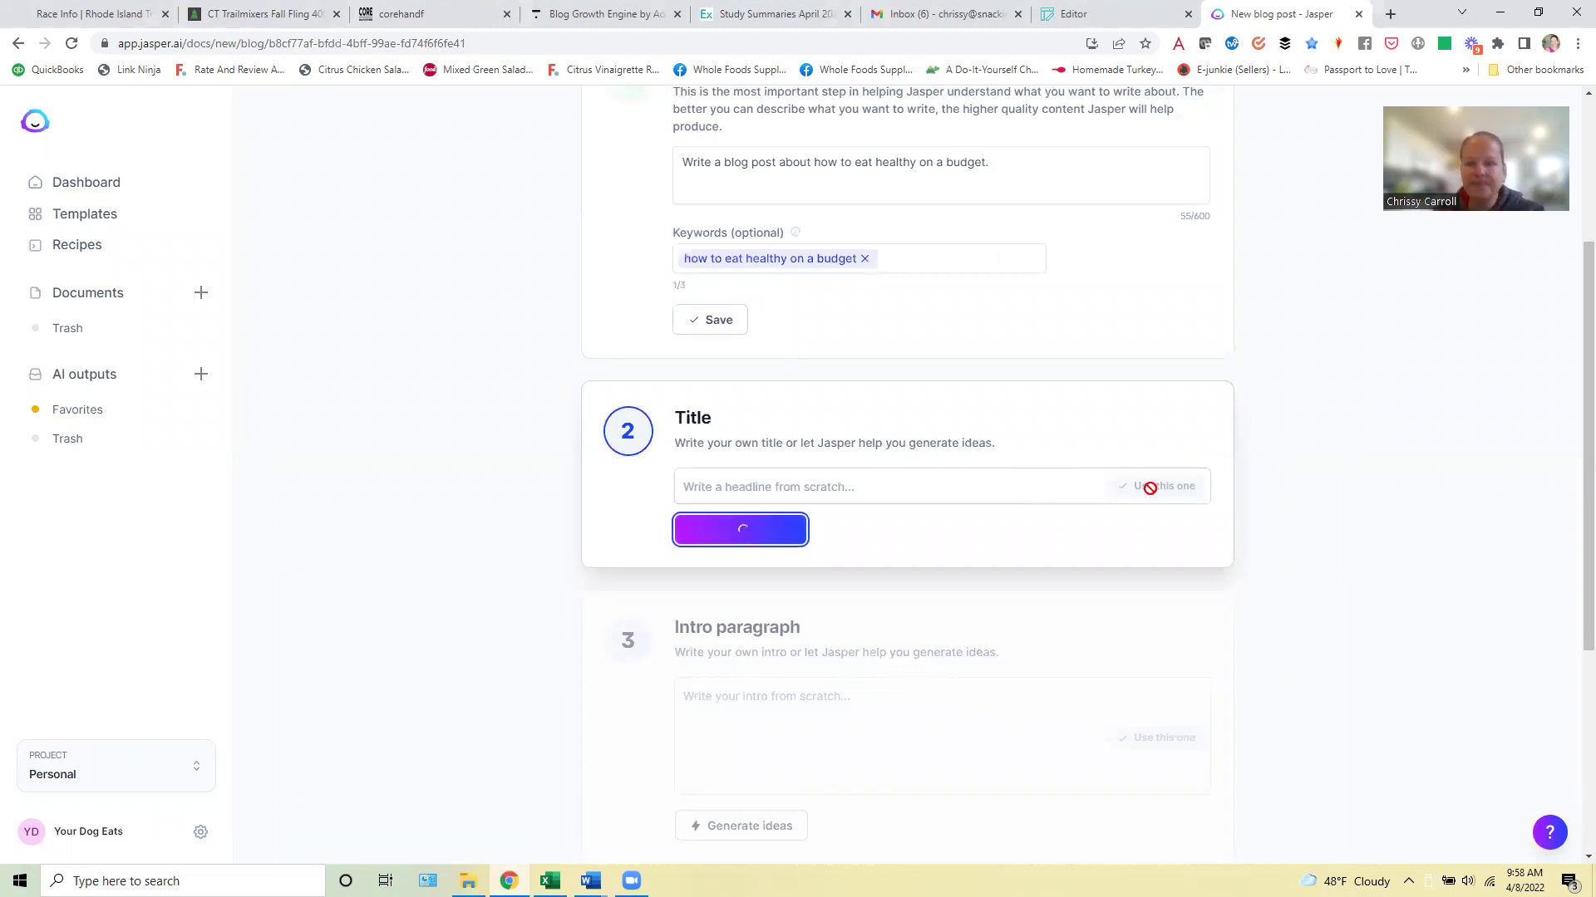
{"action": "scroll", "coordinate": [1573, 482], "scroll_direction": "down", "scroll_amount": 2}
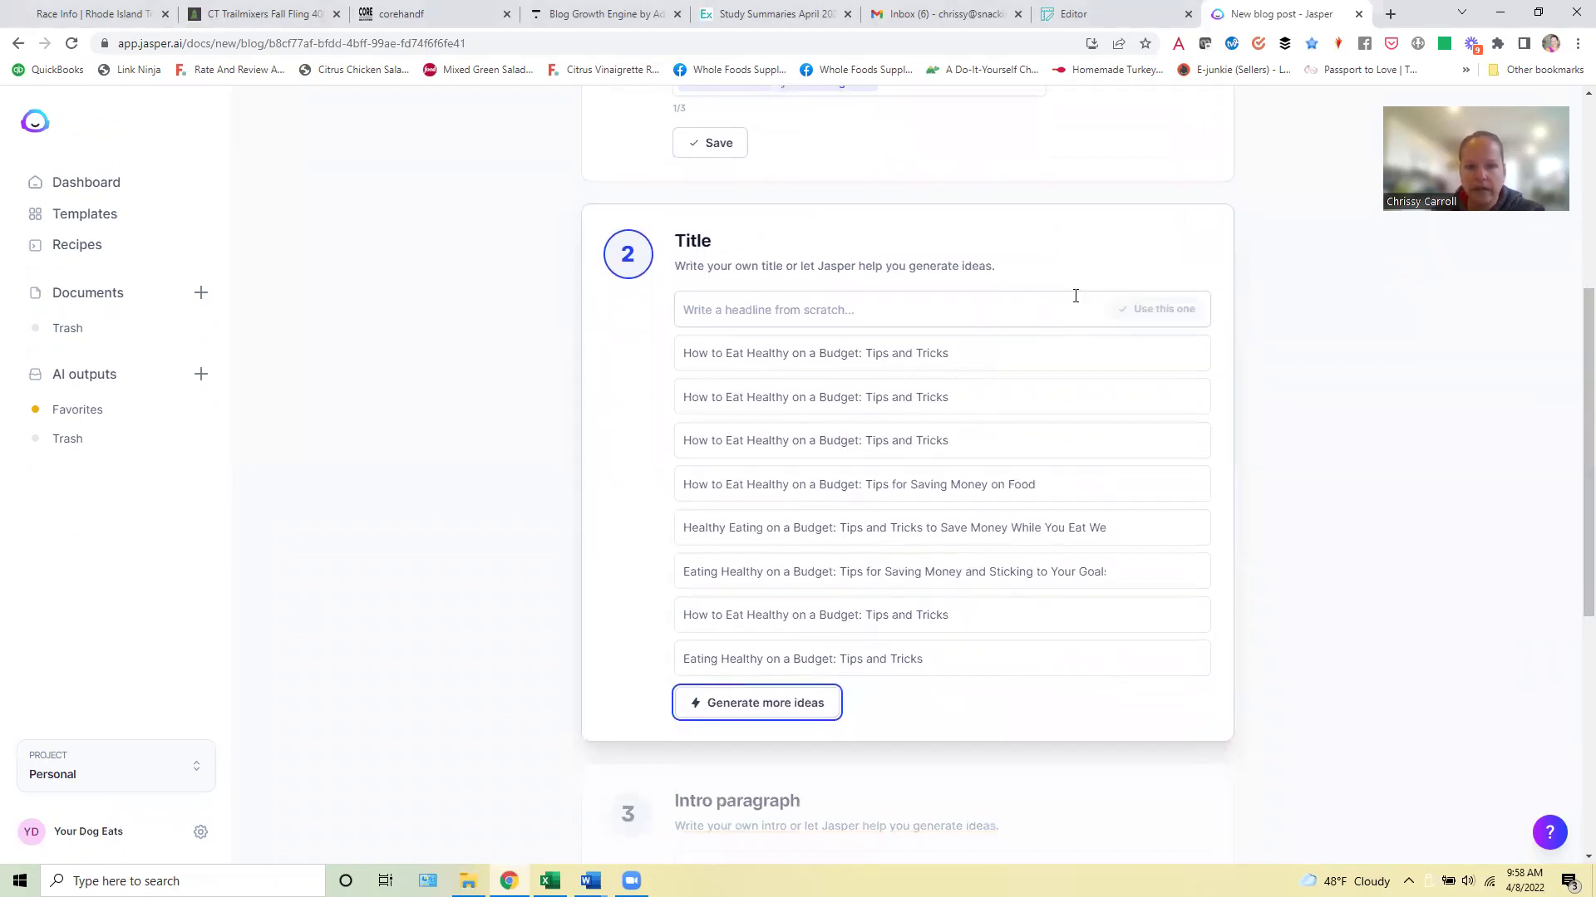
{"action": "left_click", "coordinate": [819, 310]}
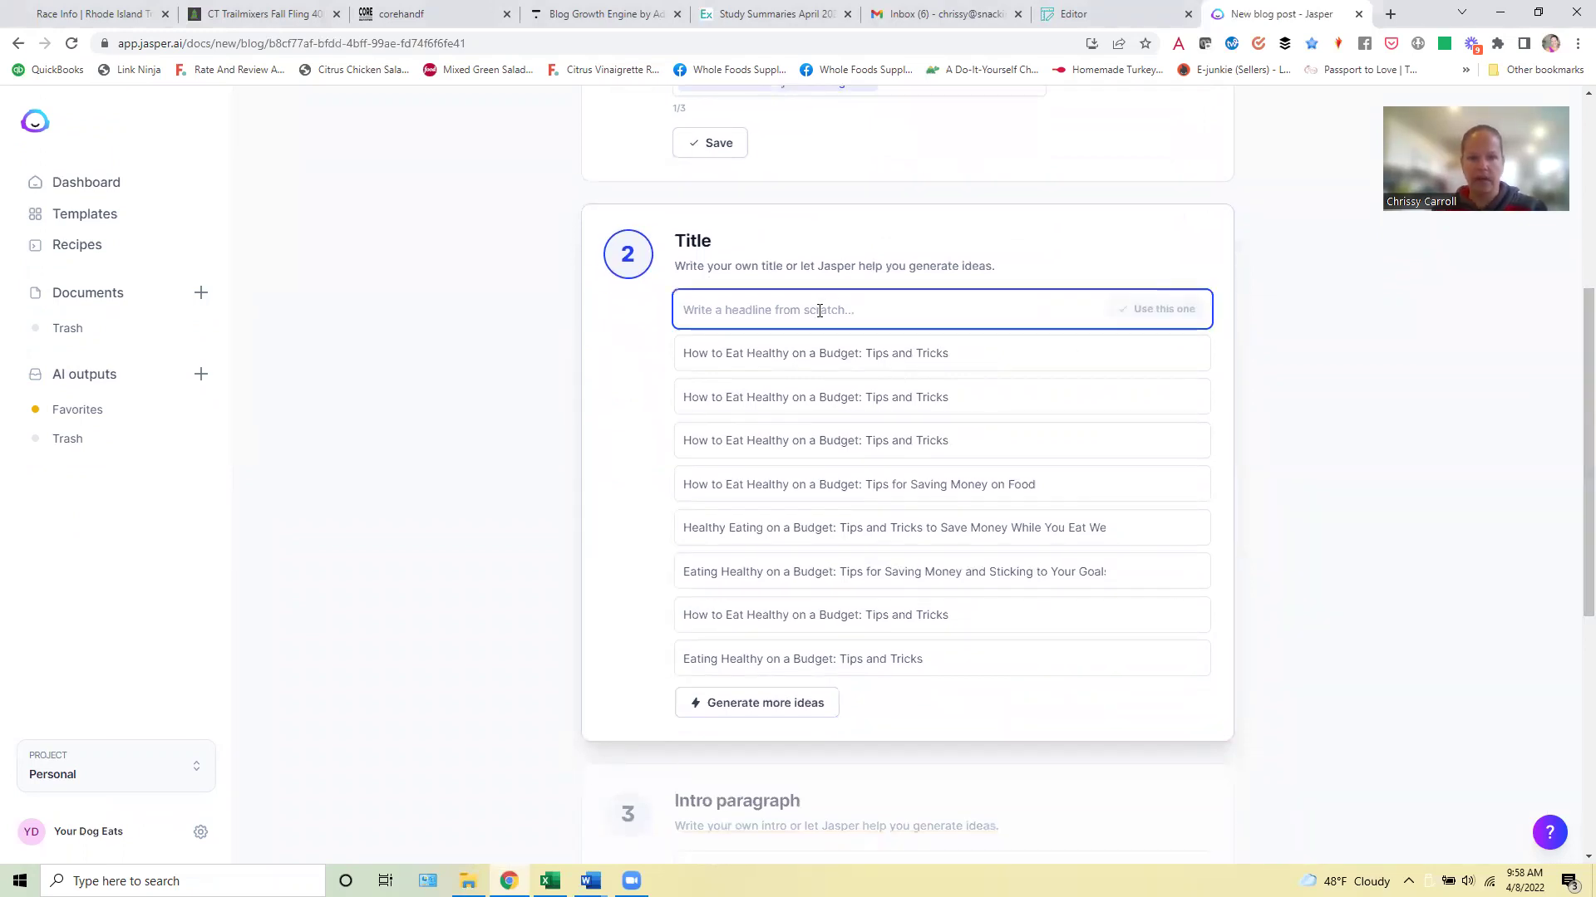
{"action": "type", "text": "TK Tiip"}
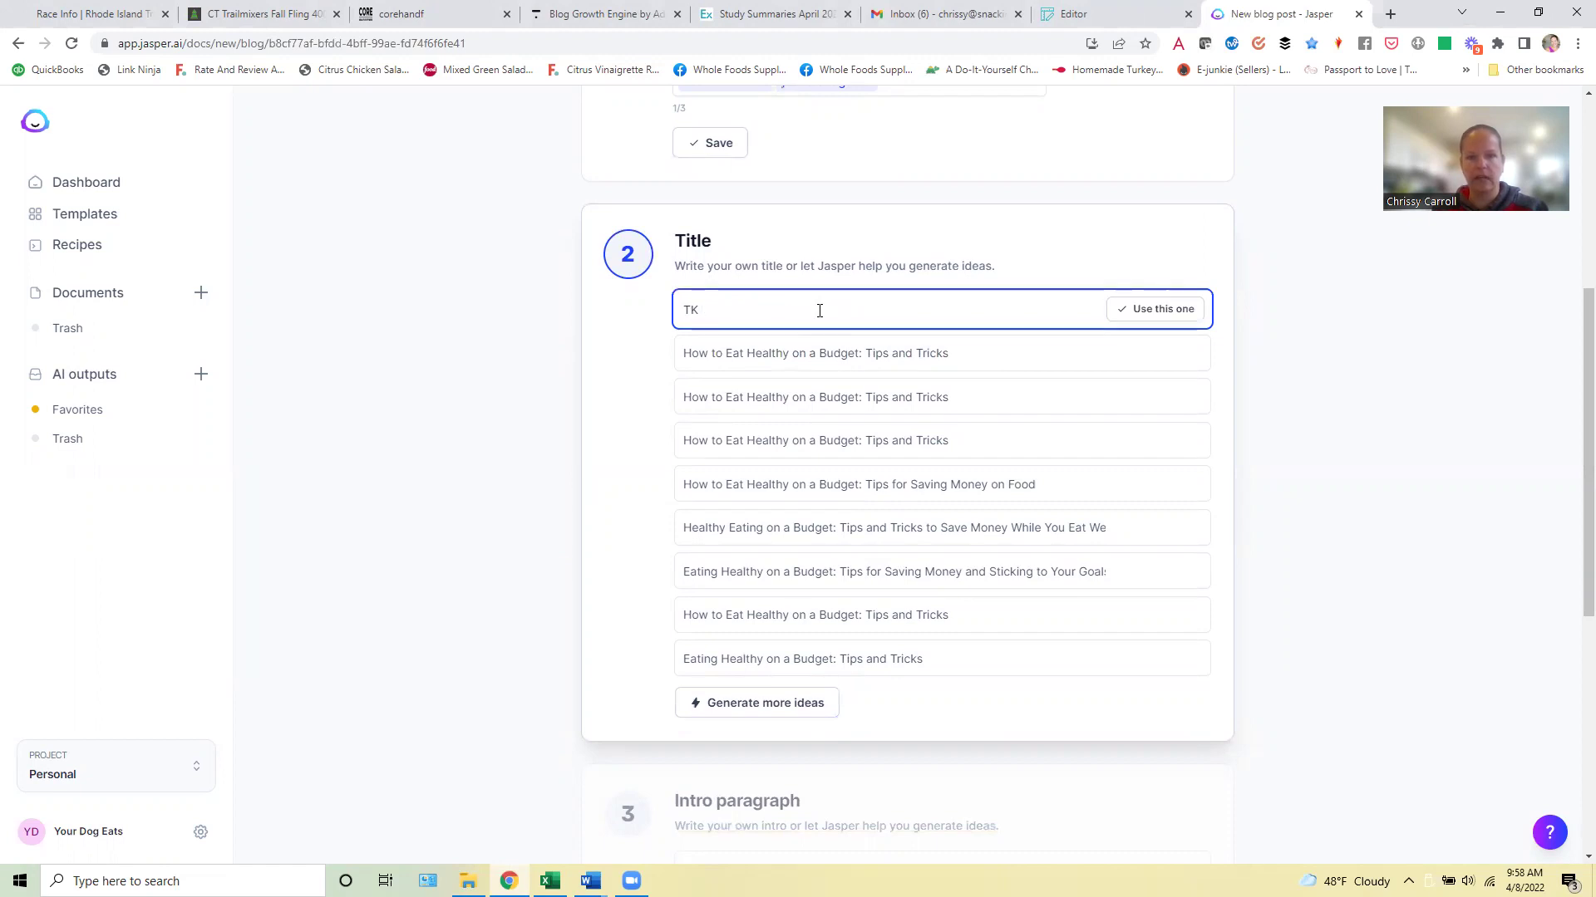
{"action": "key", "text": "BackSpace"}
{"action": "key", "text": "BackSpace"}
{"action": "type", "text": "ps a"}
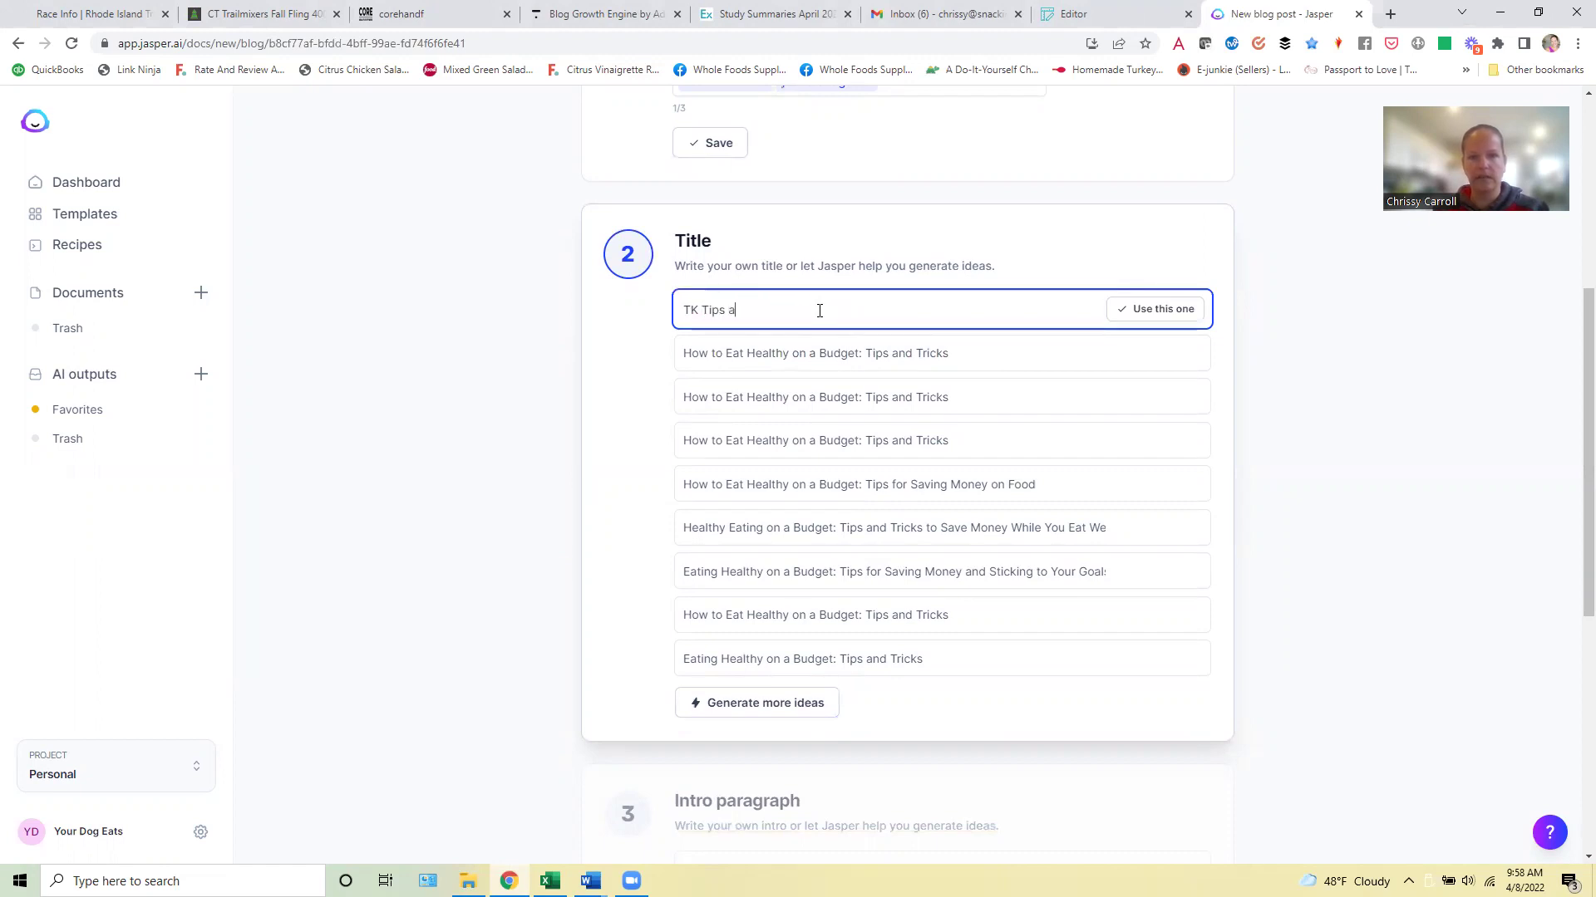
{"action": "type", "text": "nd Tricks to Eat Healthy on a B"}
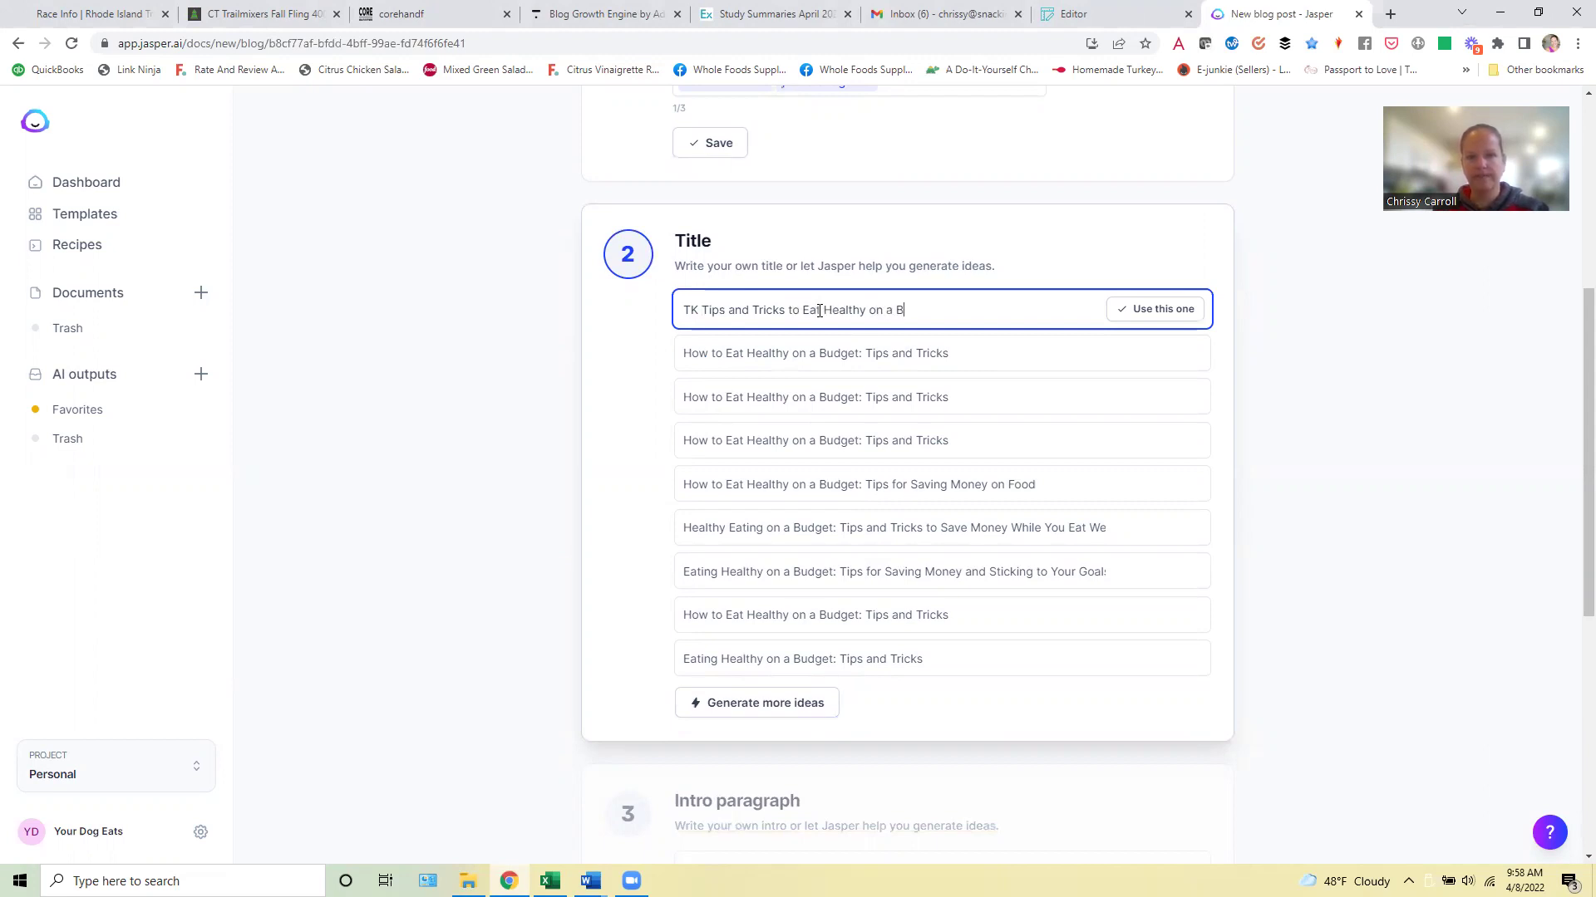
{"action": "type", "text": "udget"}
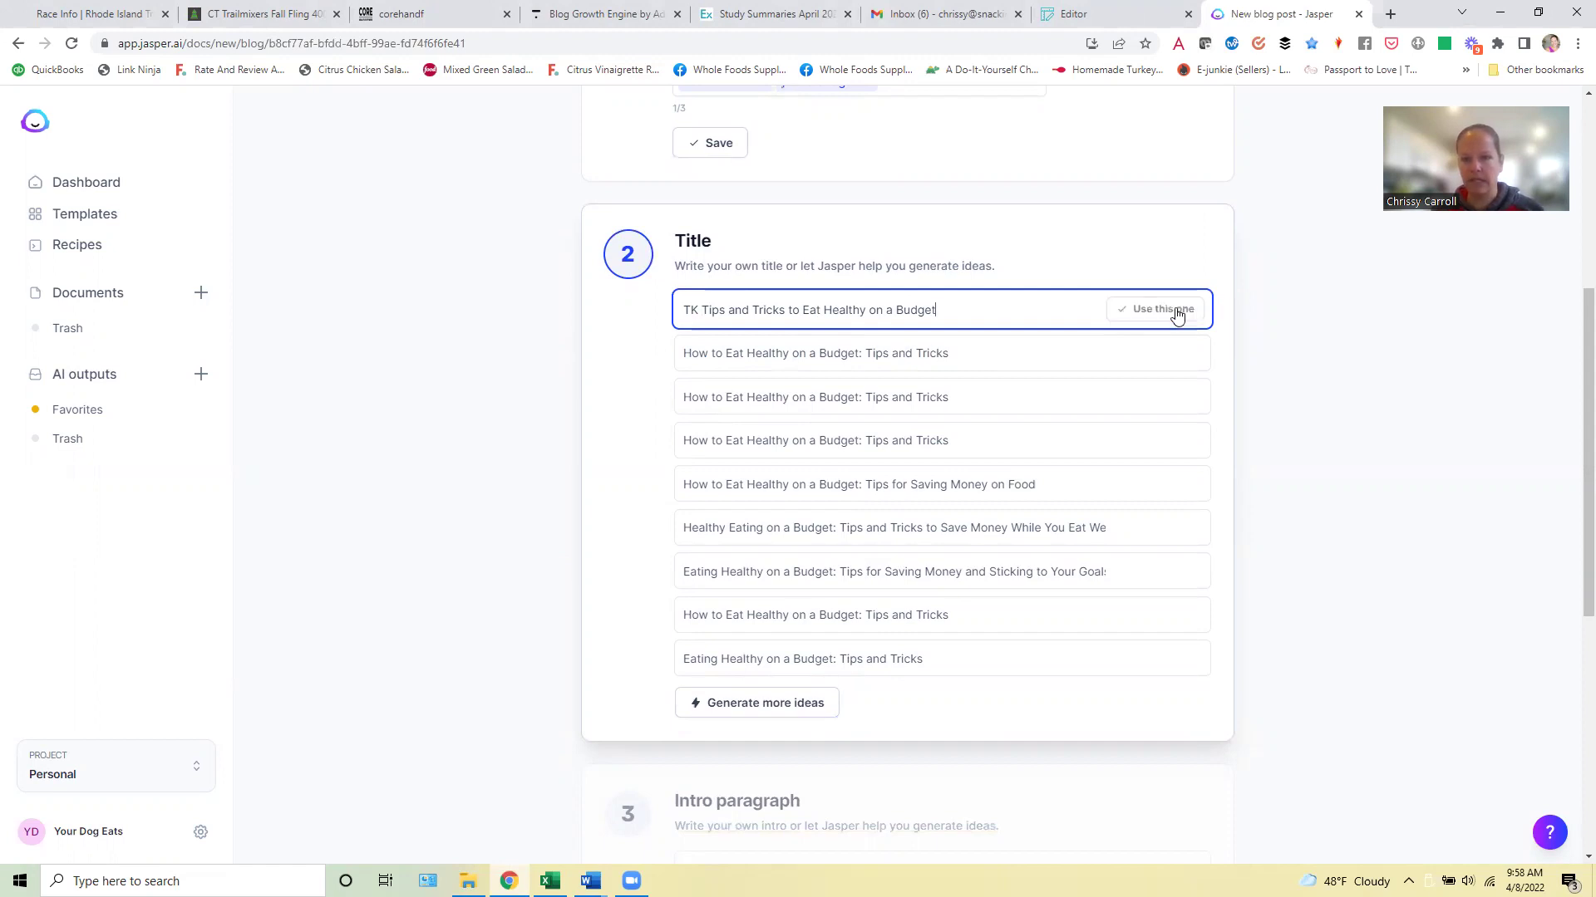
{"action": "left_click", "coordinate": [1176, 314]}
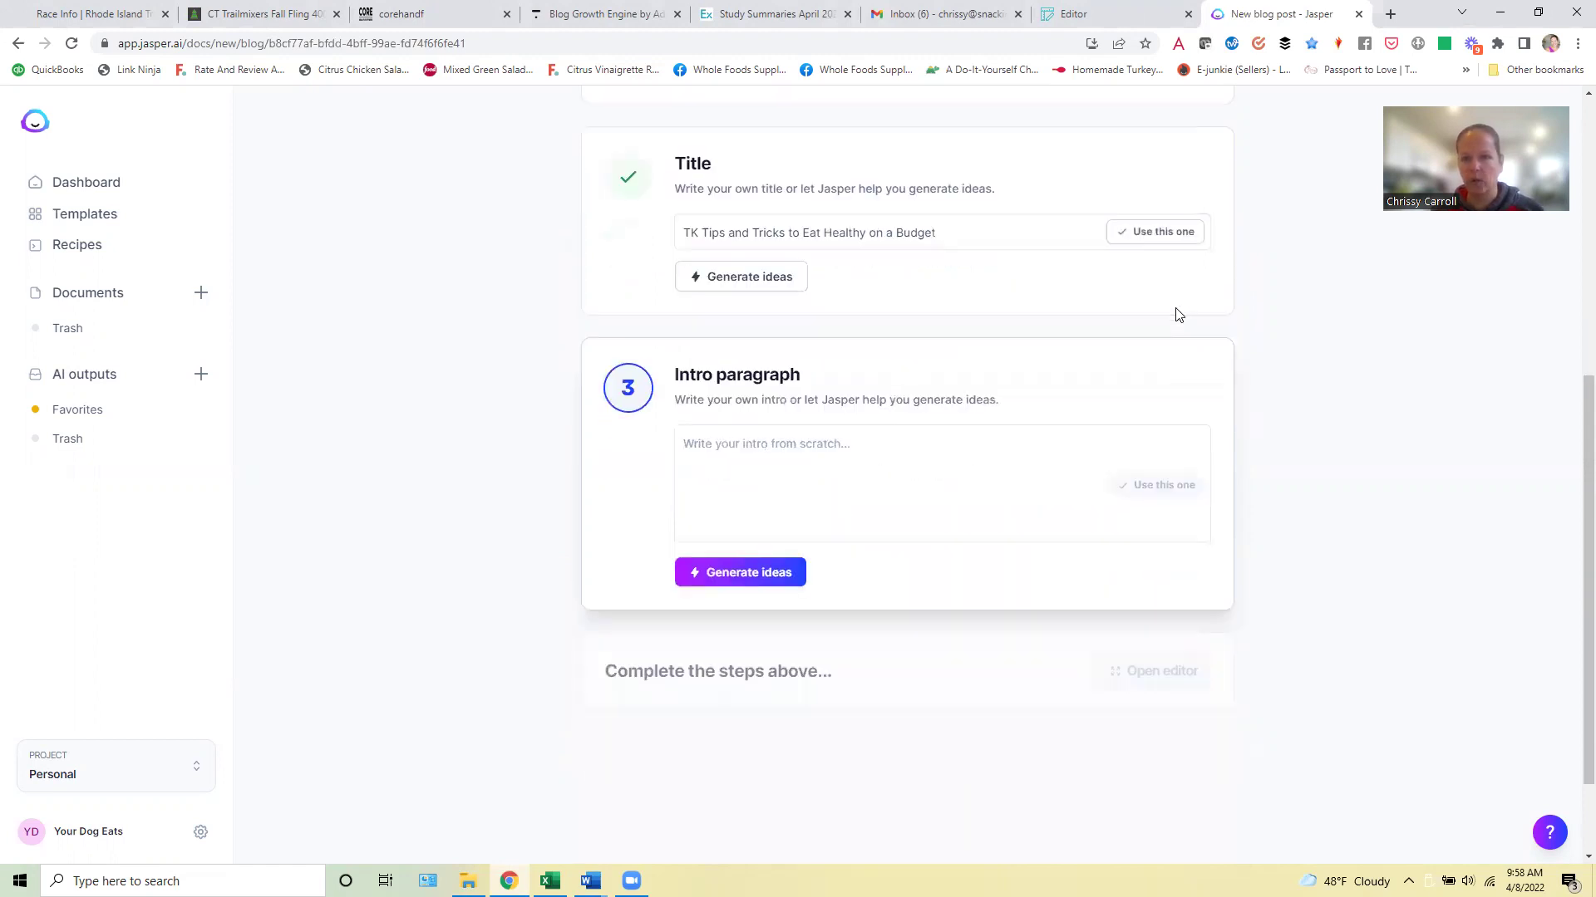
Generate intro paragraph ideas and take the first one into the editor
{"action": "left_click", "coordinate": [796, 570]}
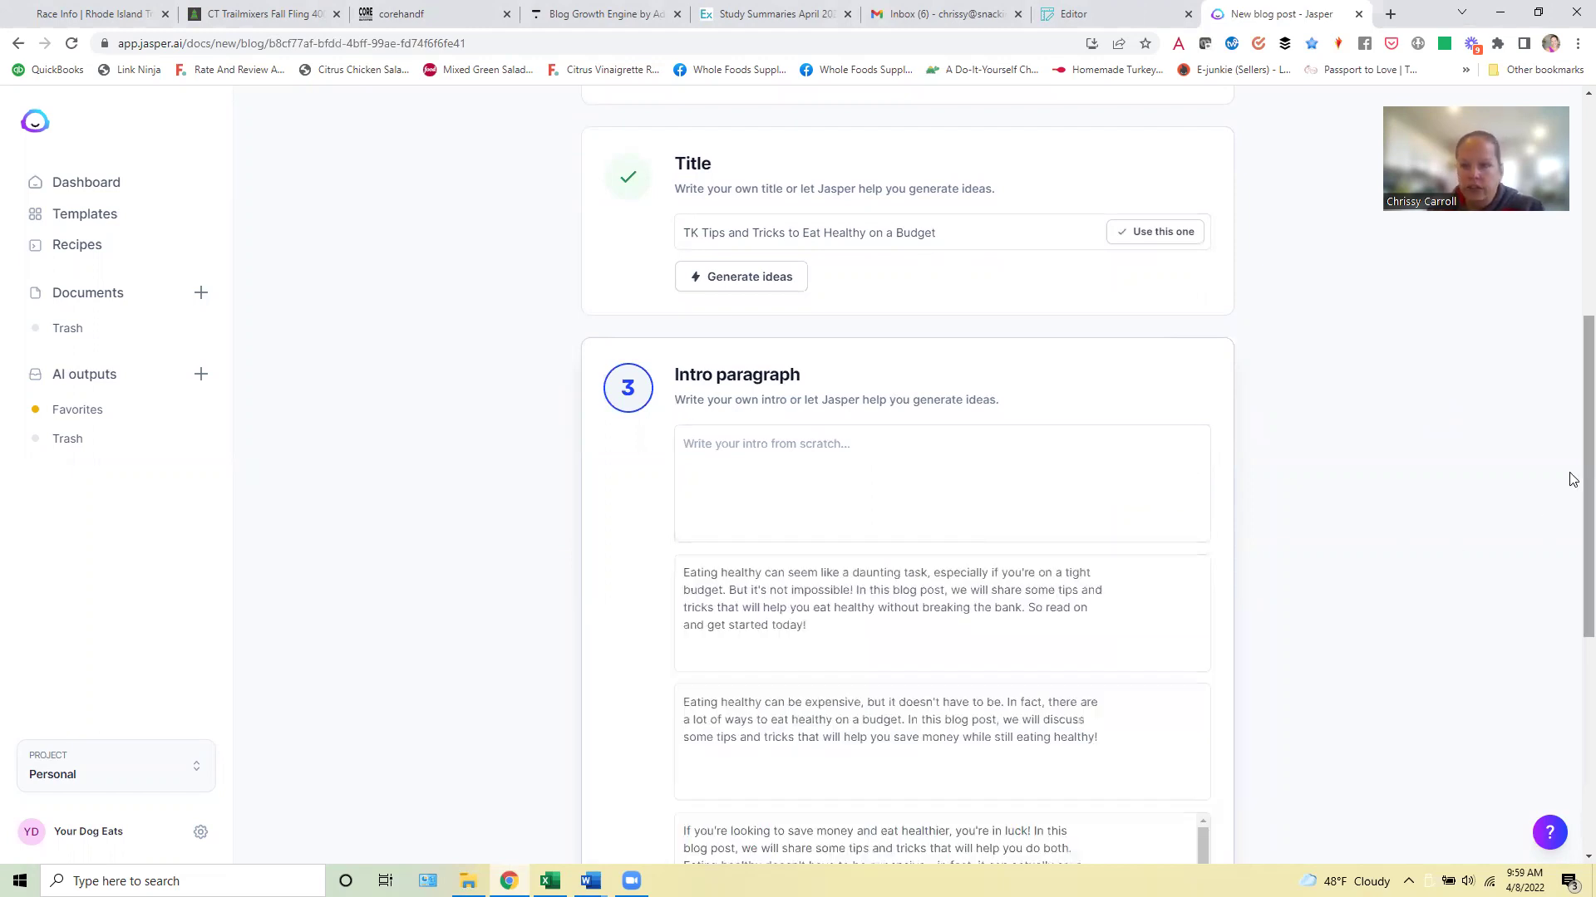
{"action": "left_click_drag", "start_coordinate": [1570, 473], "coordinate": [1570, 615]}
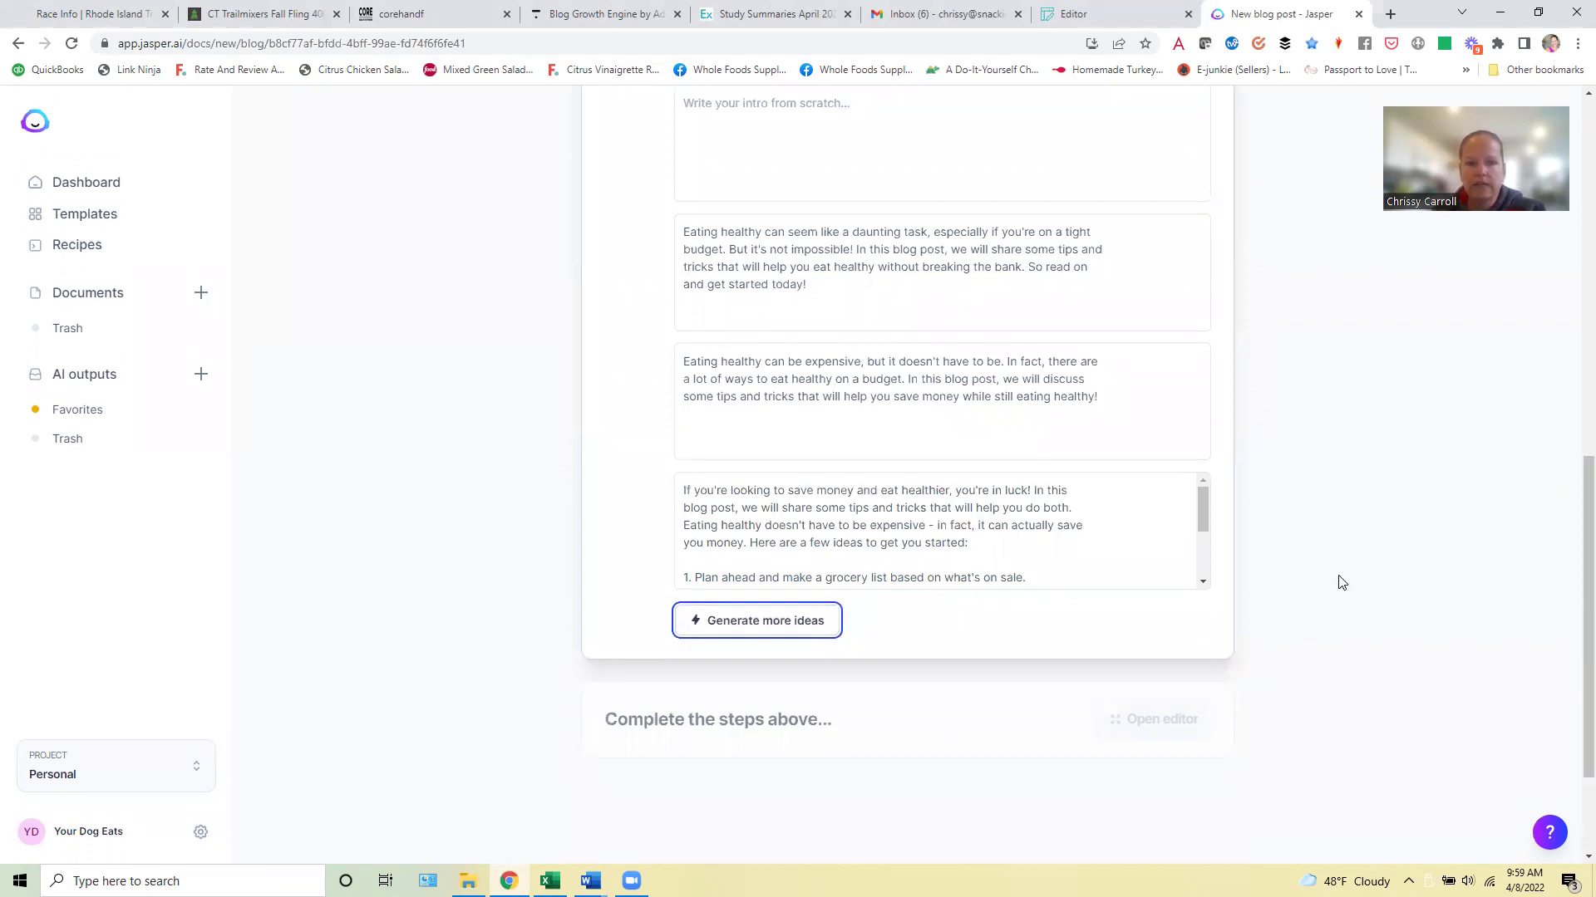
{"action": "mouse_move", "coordinate": [1141, 320]}
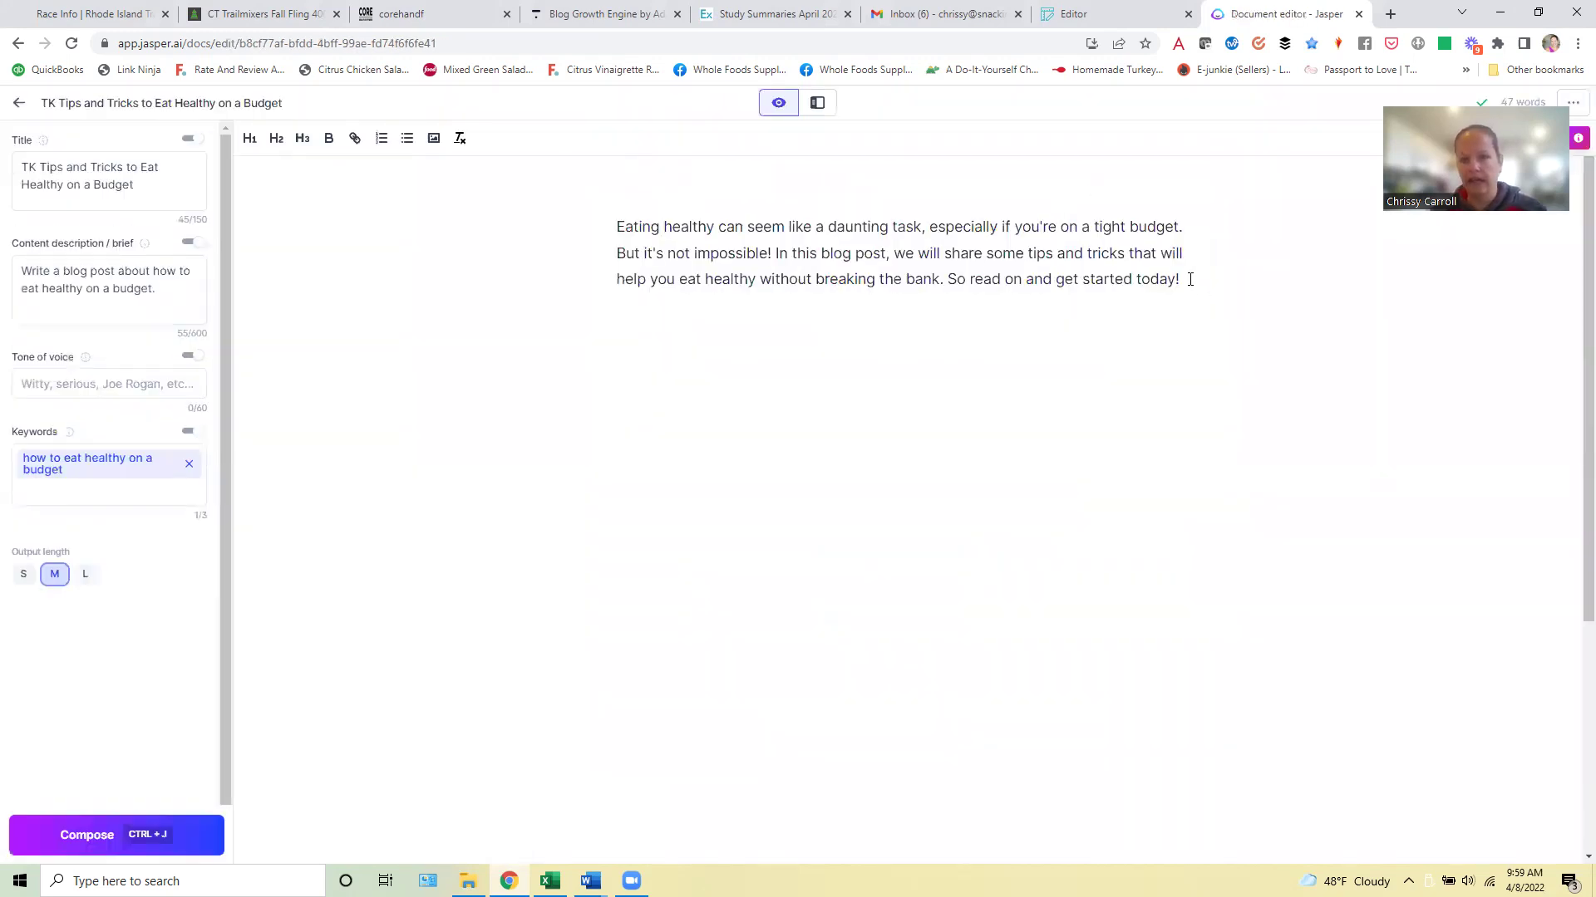
Delete the intro's closing sentence and run the command 'Write an outline for this post' below it
{"action": "left_click_drag", "start_coordinate": [1190, 279], "coordinate": [948, 281]}
{"action": "key", "text": "BackSpace"}
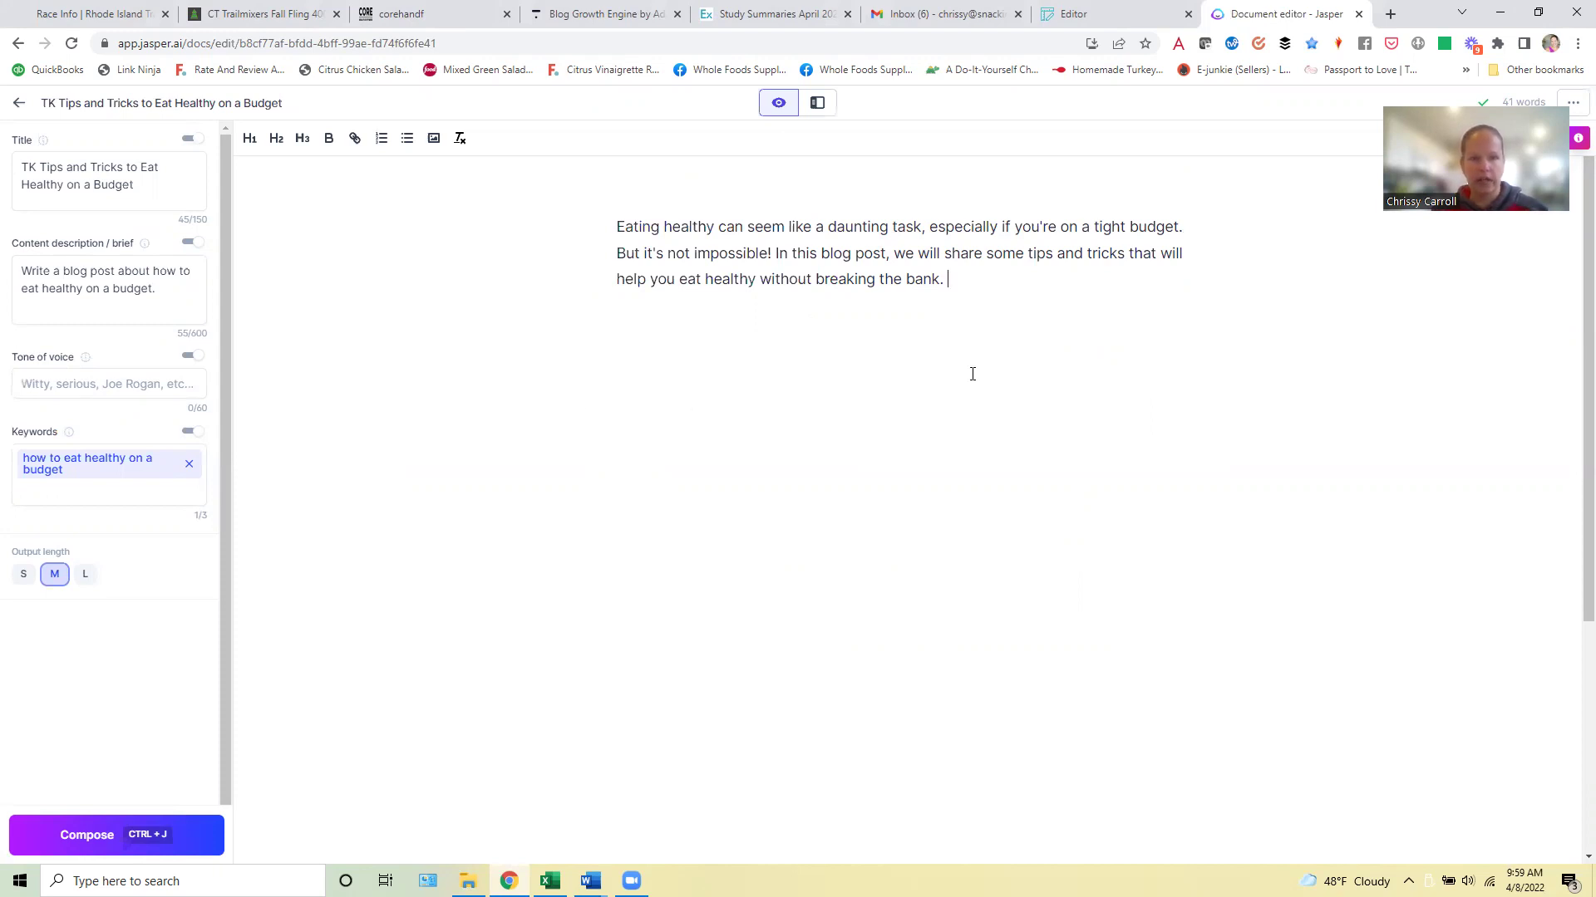
{"action": "key", "text": "Return"}
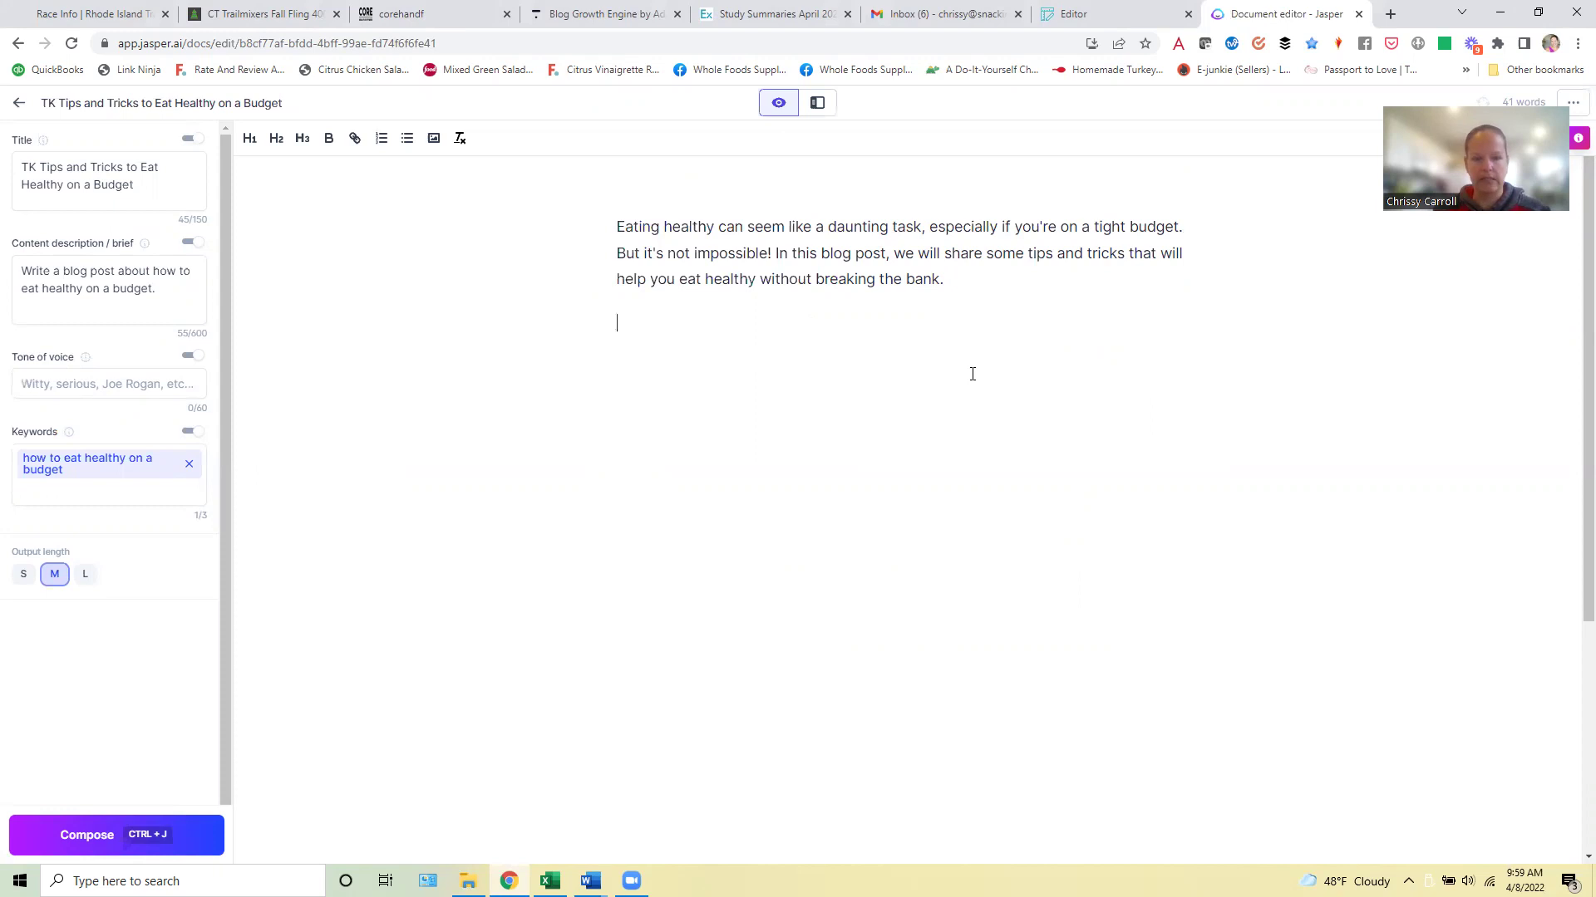
{"action": "type", "text": "Write a"}
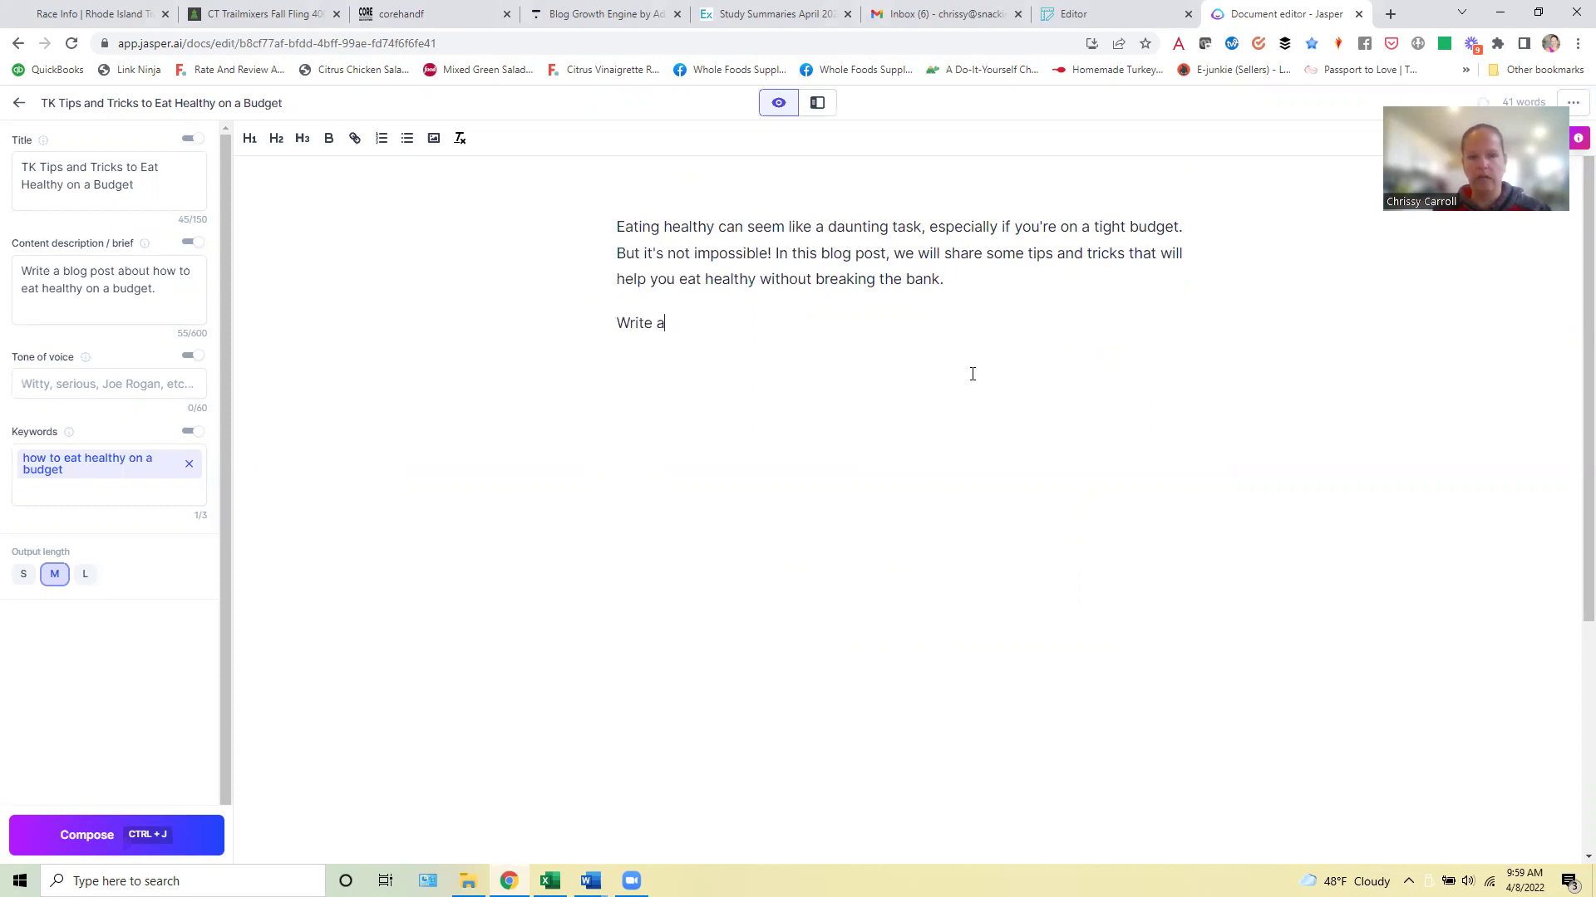
{"action": "type", "text": "n outline for this post"}
{"action": "key", "text": "shift+Home"}
{"action": "key", "text": "ctrl+j"}
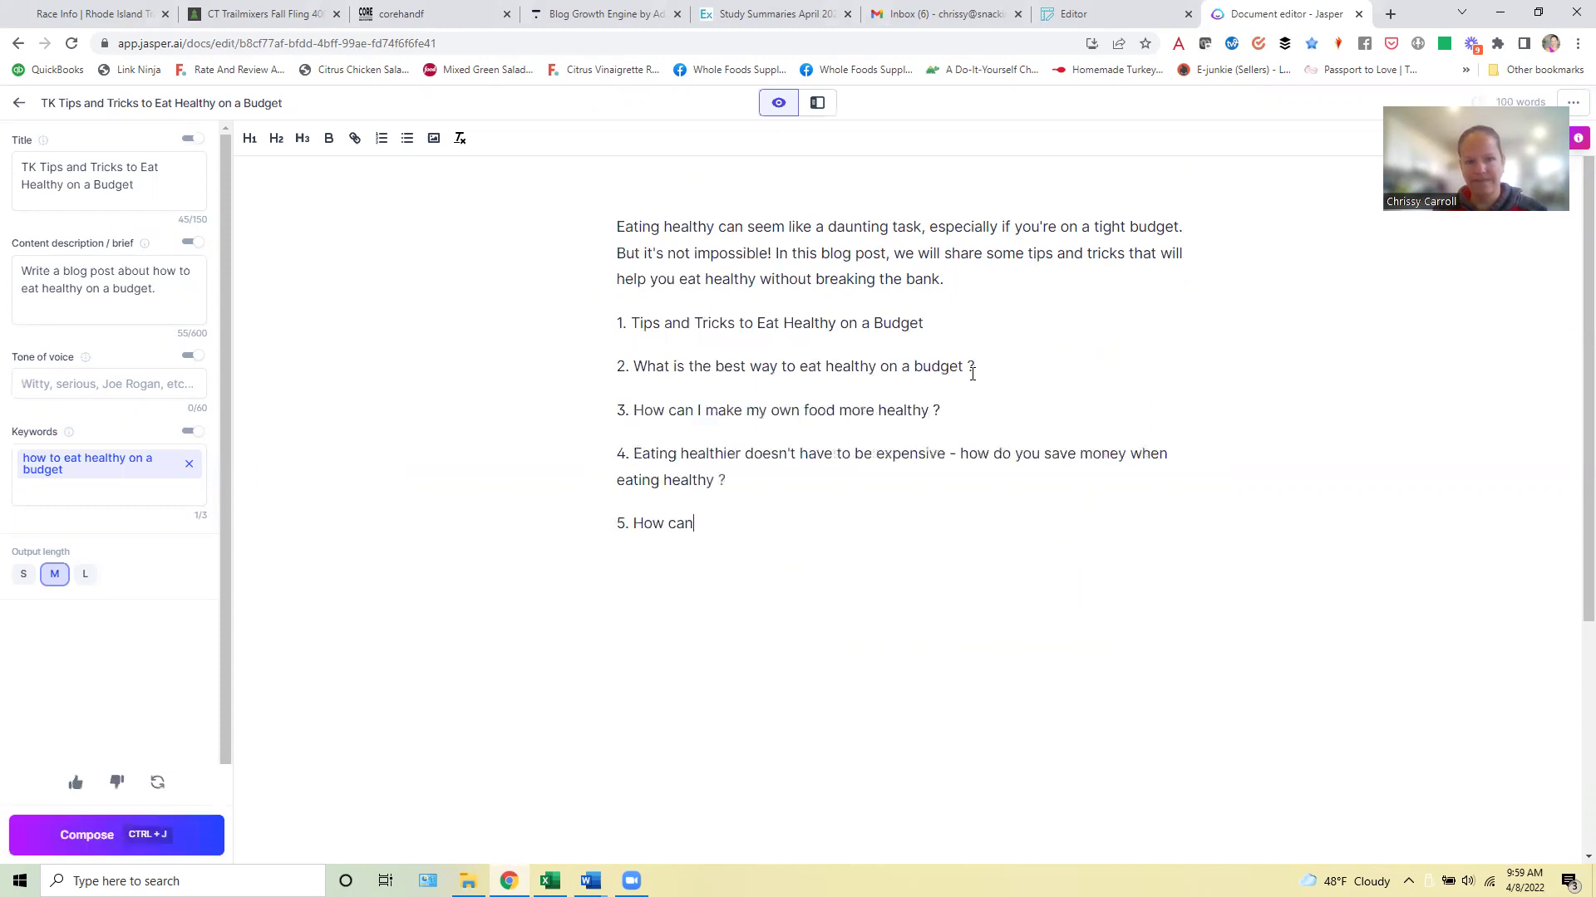
Replace the outline with a generated list from 'Write a list of tips for eating healthy on a budget', deleting the trailing EOF text
{"action": "left_click_drag", "start_coordinate": [695, 524], "coordinate": [618, 320]}
{"action": "type", "text": "1W"}
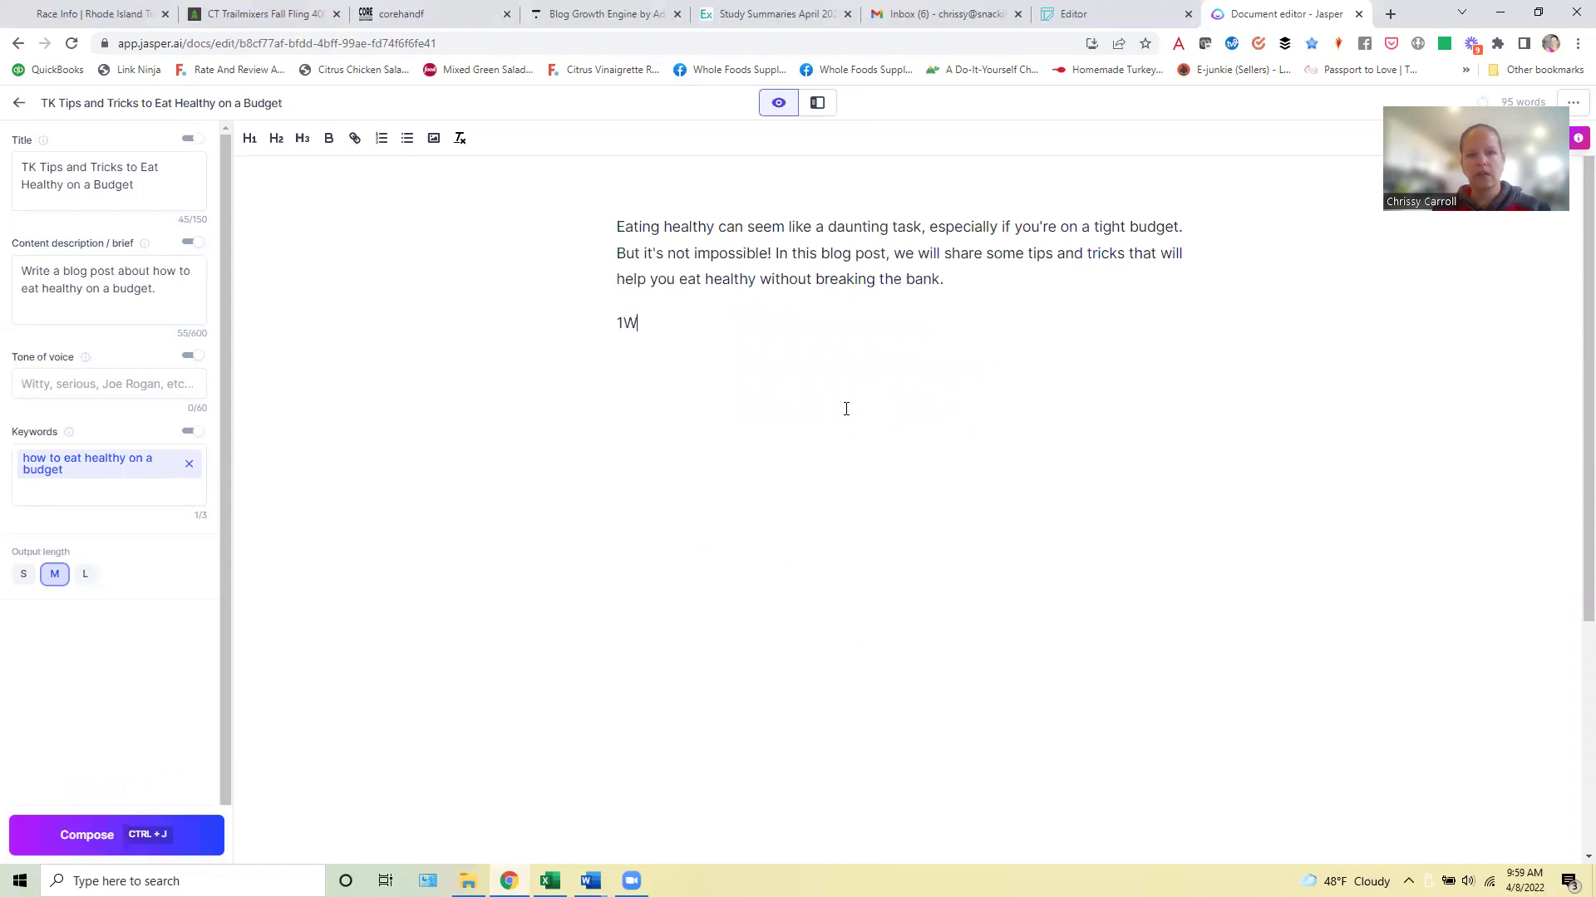
{"action": "key", "text": "BackSpace"}
{"action": "key", "text": "BackSpace"}
{"action": "type", "text": "Write a list of tips "}
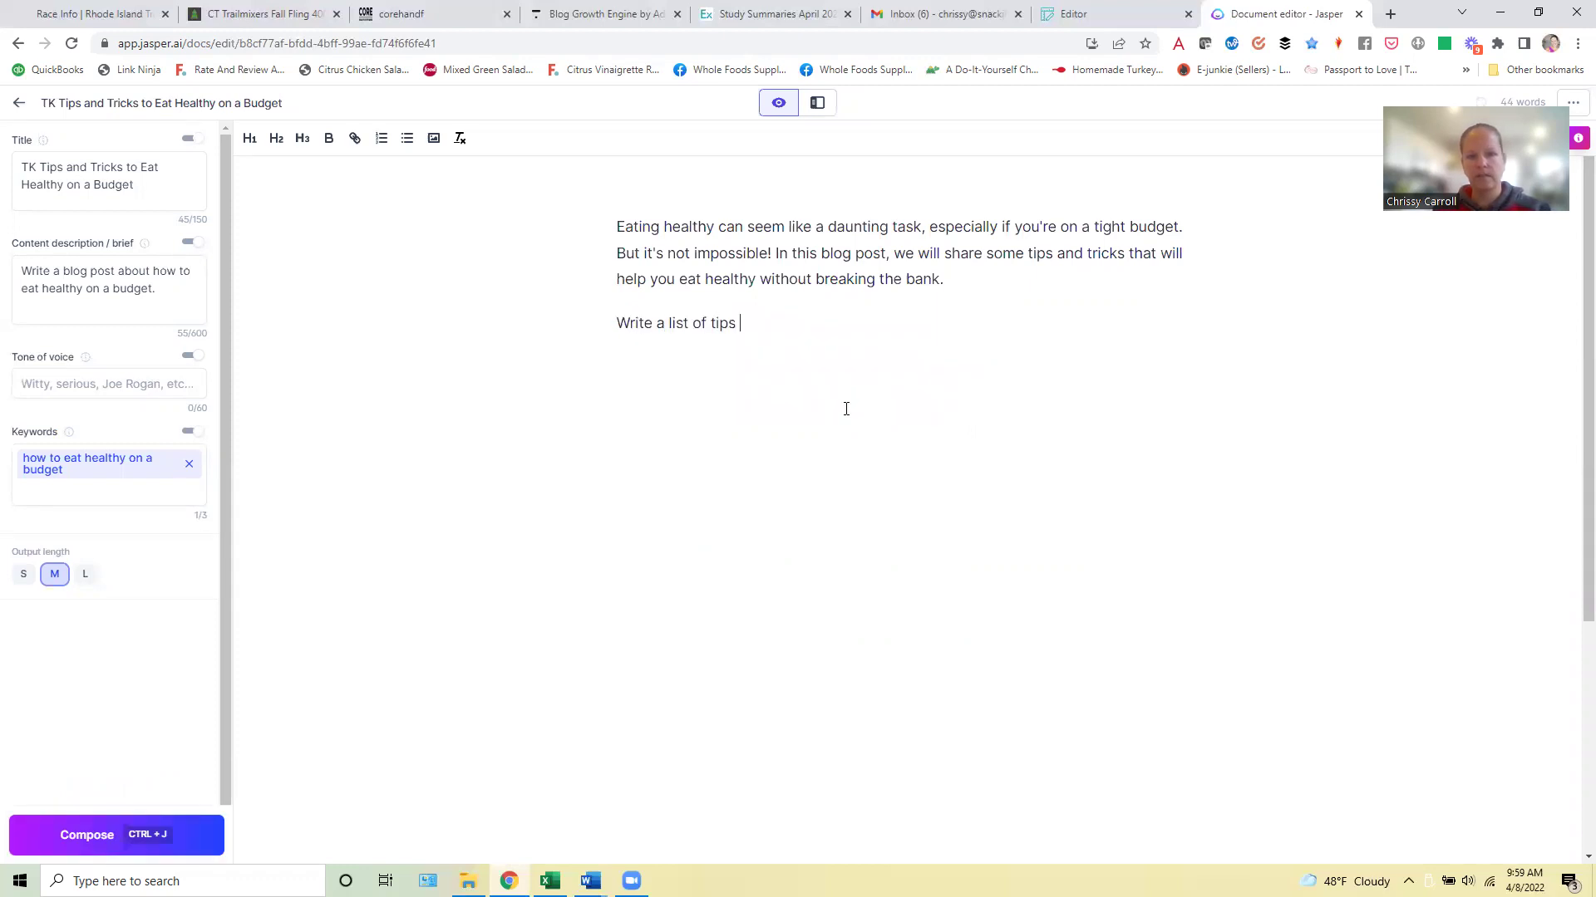
{"action": "type", "text": "for eating healthy on a budget"}
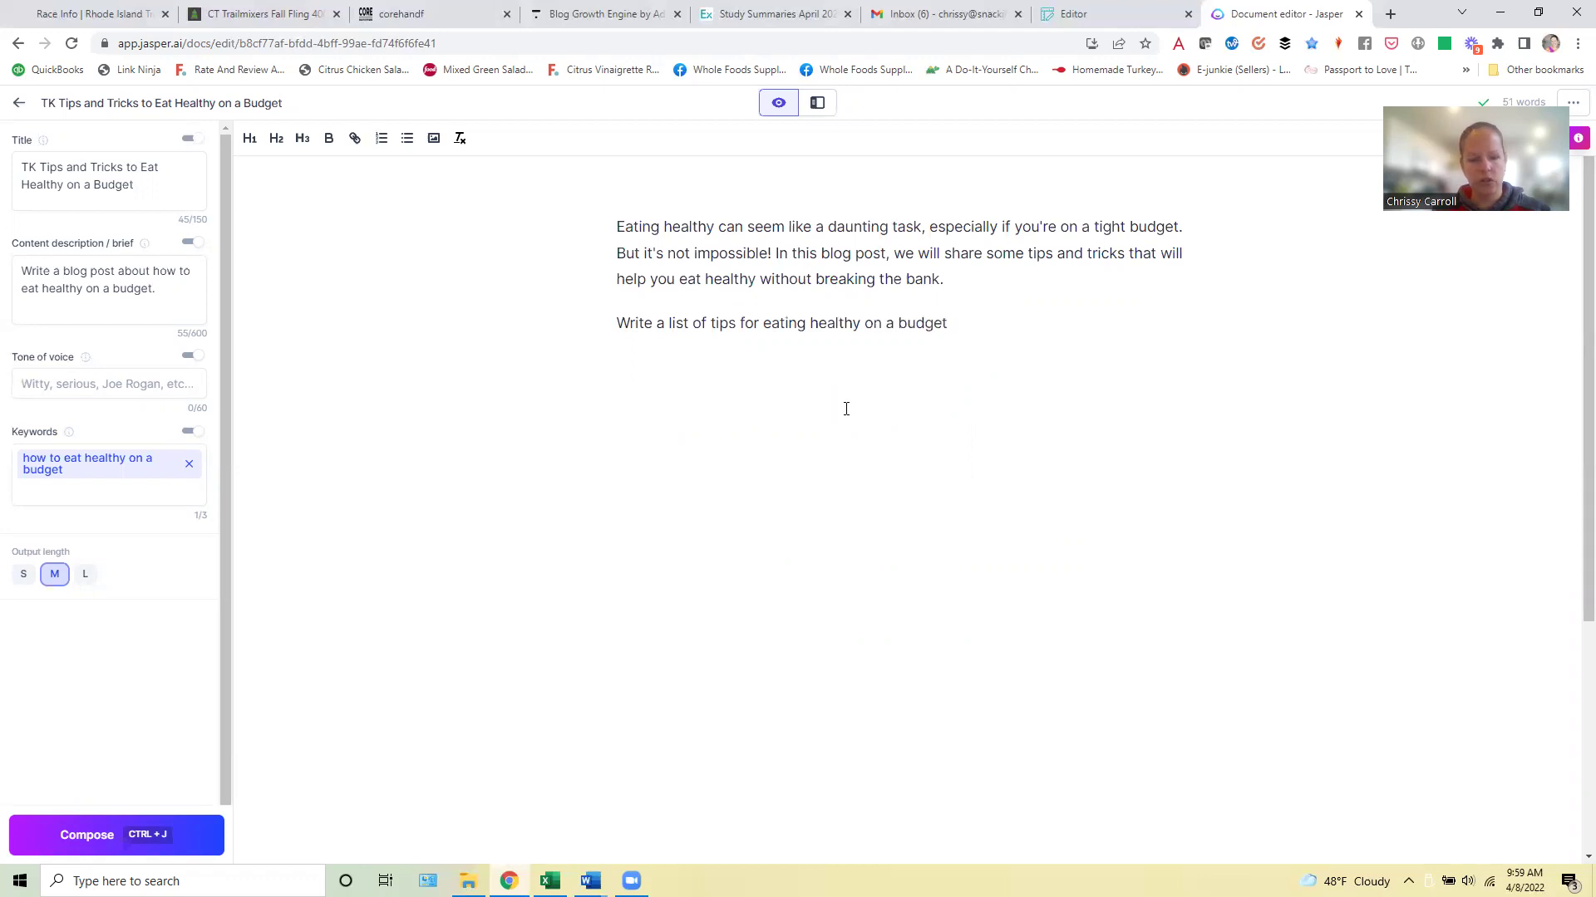
{"action": "key", "text": "ctrl+j"}
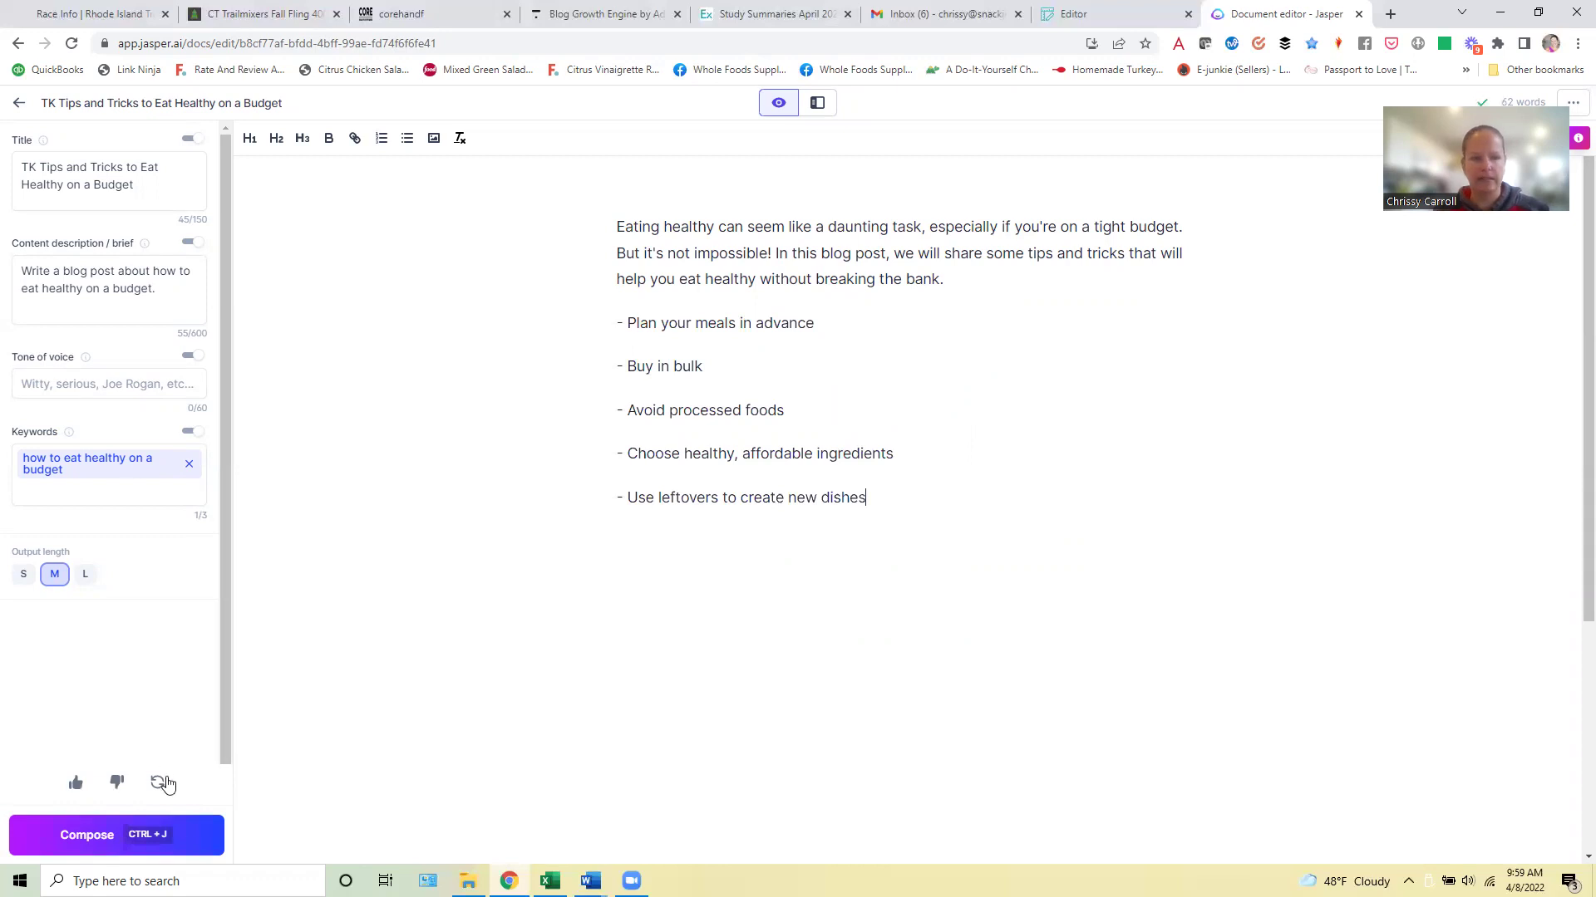
{"action": "left_click", "coordinate": [128, 843]}
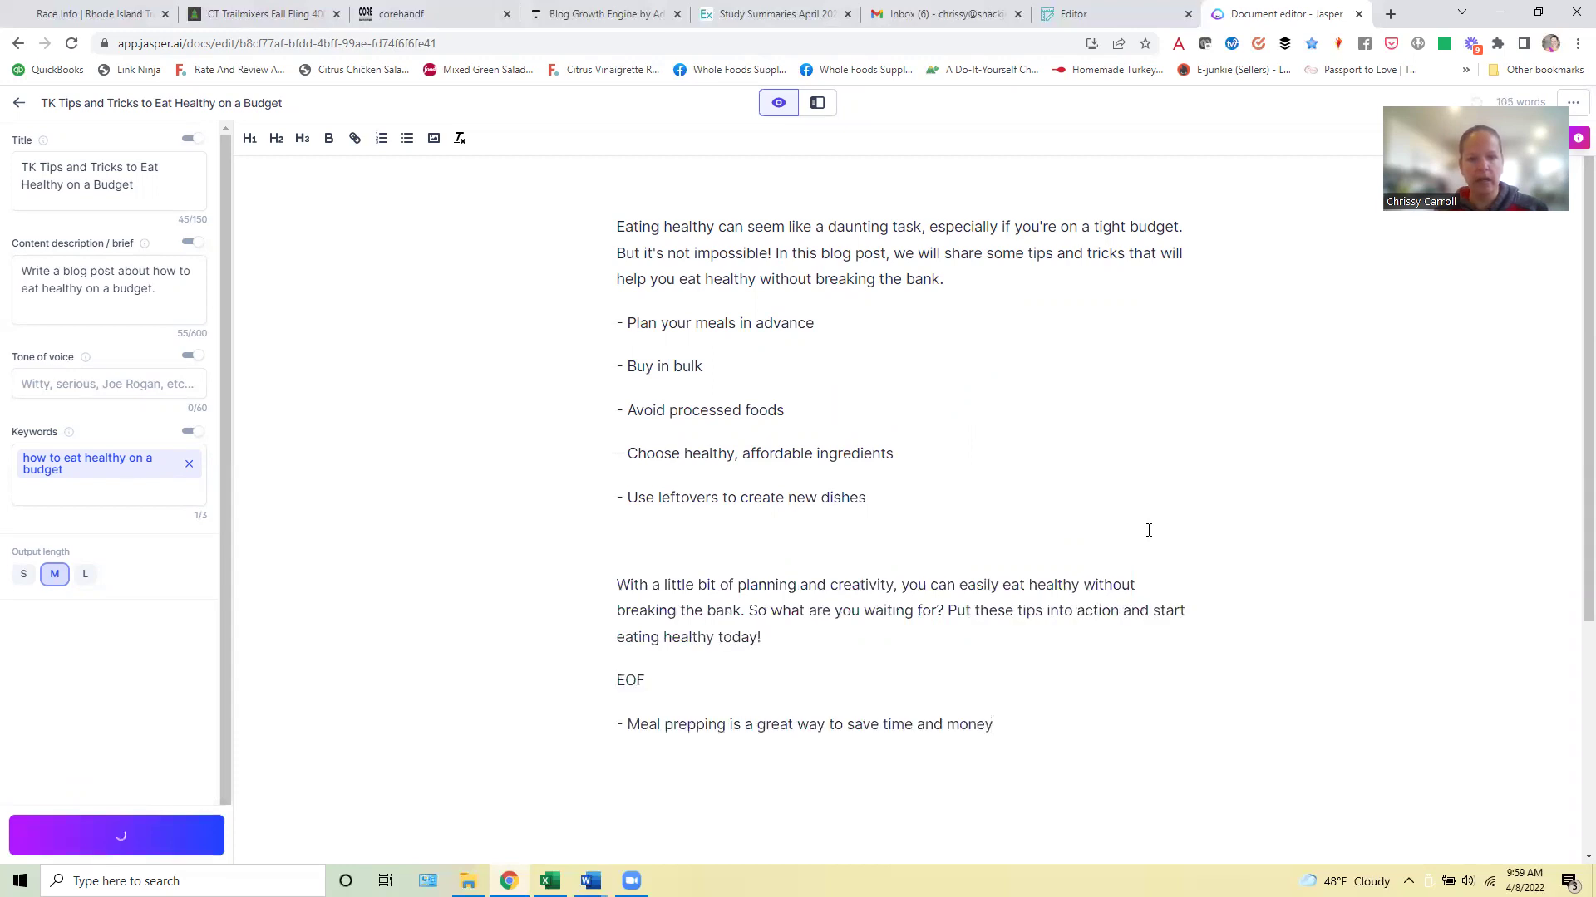
{"action": "left_click_drag", "start_coordinate": [908, 726], "coordinate": [864, 742]}
{"action": "left_click", "coordinate": [580, 679]}
{"action": "key", "text": "BackSpace"}
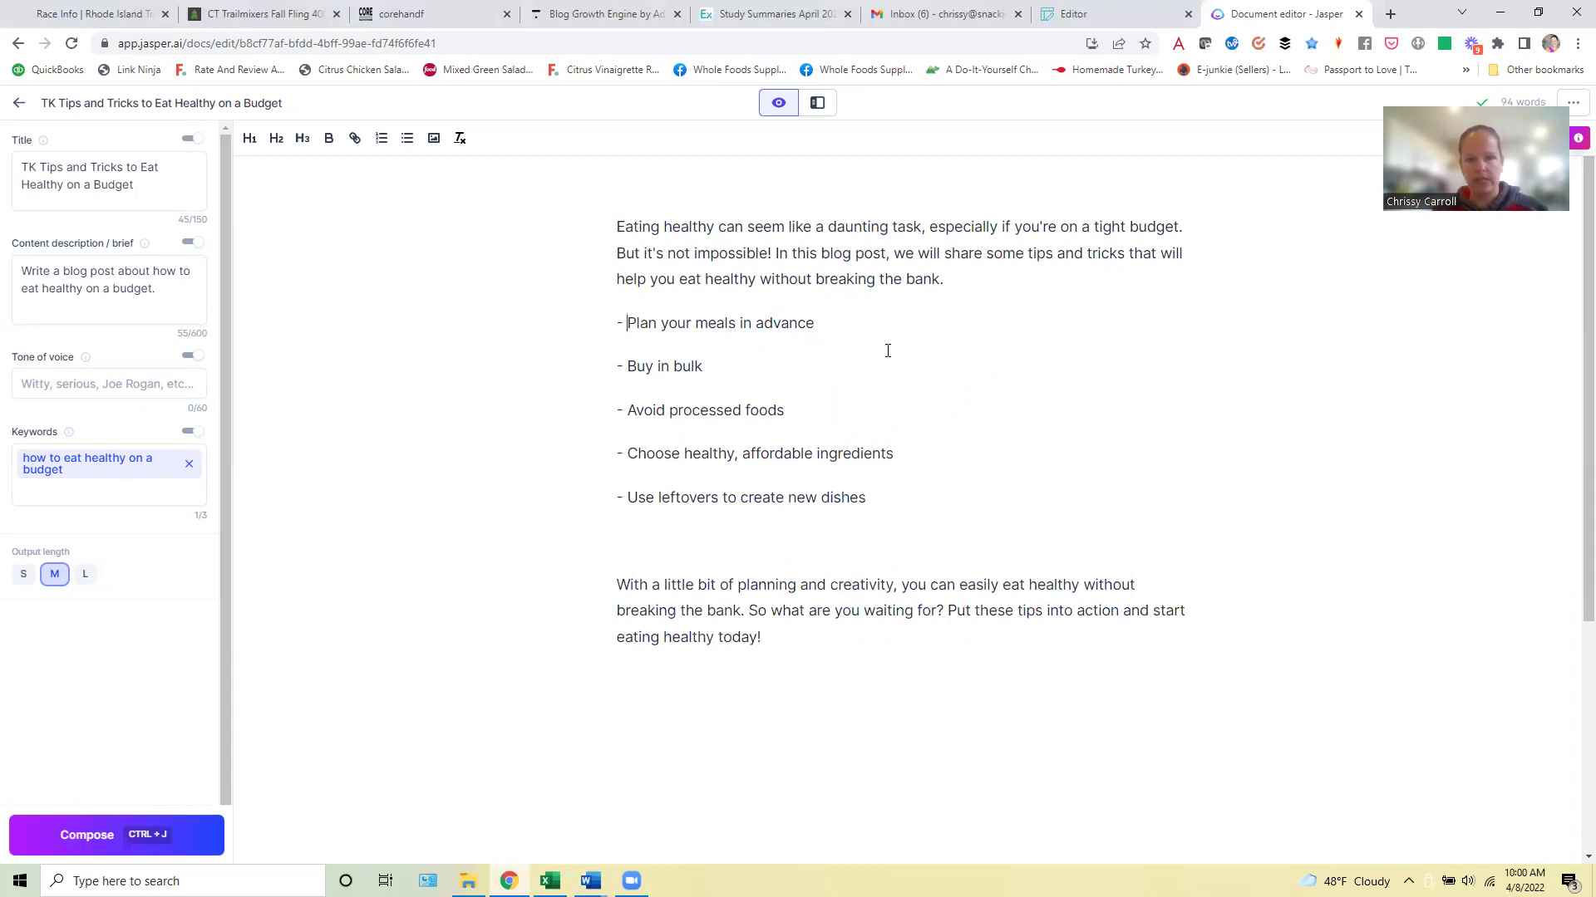
Strip the dashes from all five tip lines and delete the comma after 'Choose healthy'
{"action": "key", "text": "BackSpace"}
{"action": "key", "text": "BackSpace"}
{"action": "type", "text": "1."}
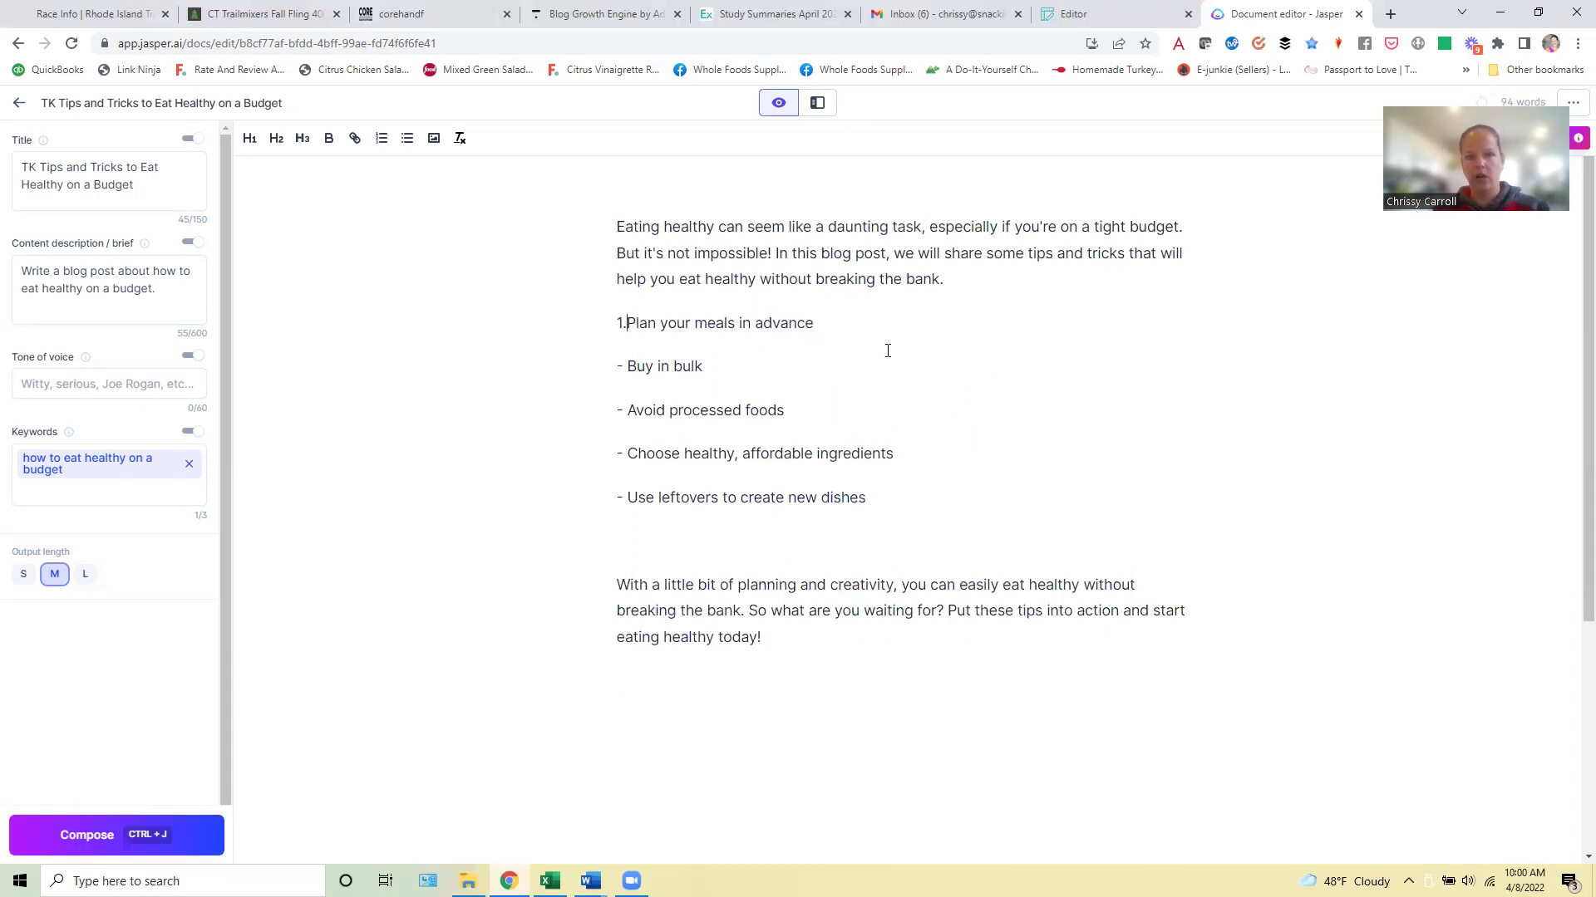
{"action": "key", "text": "BackSpace"}
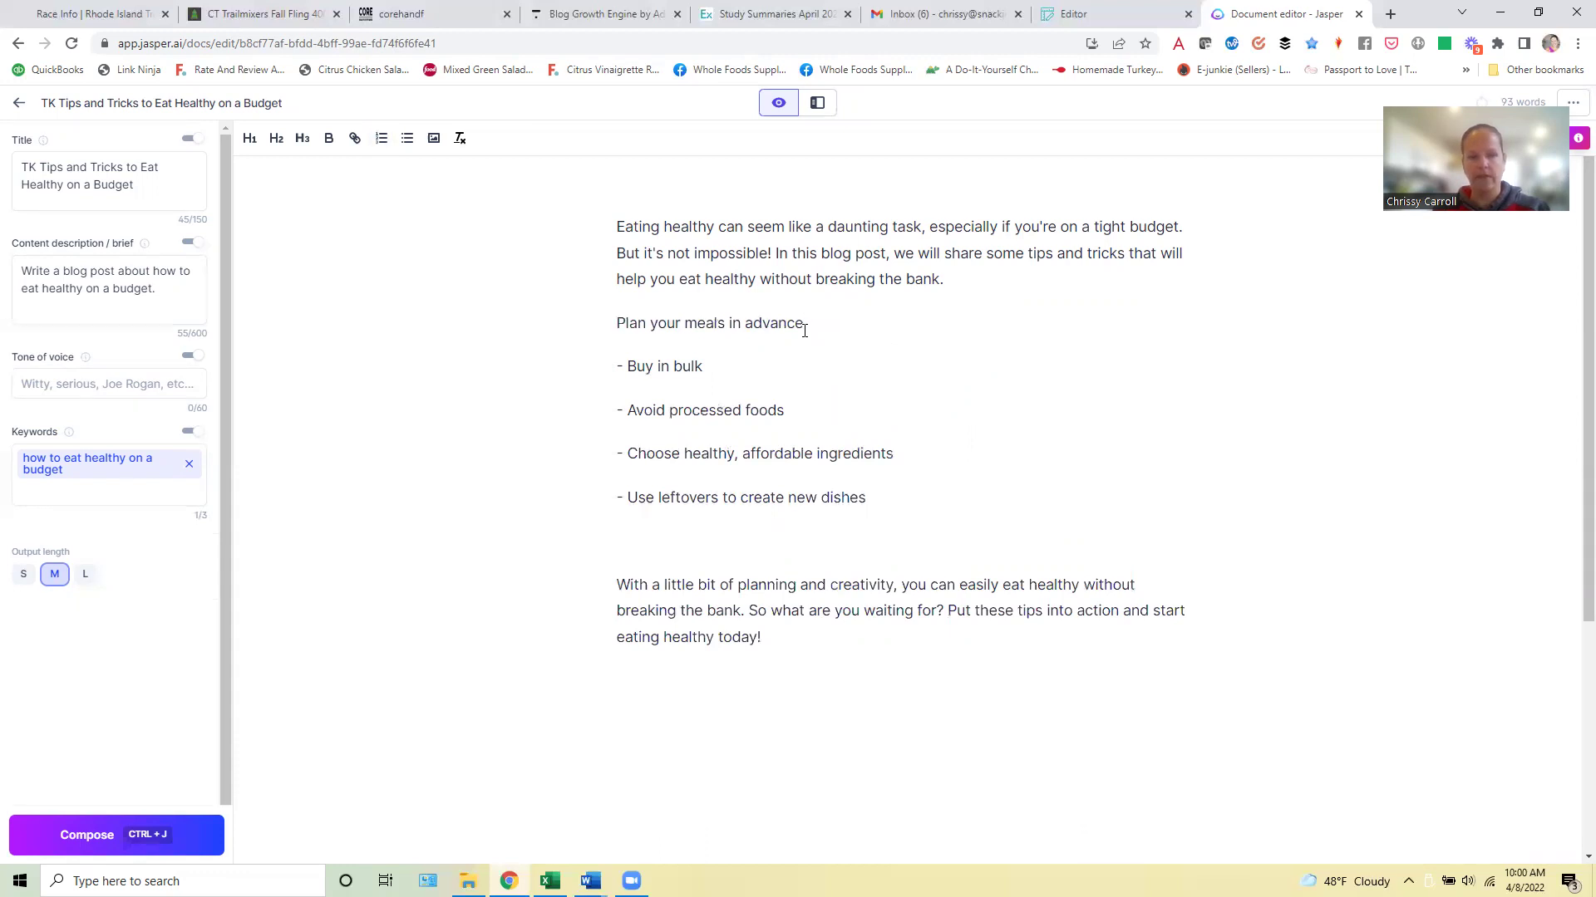
{"action": "double_click", "coordinate": [748, 320]}
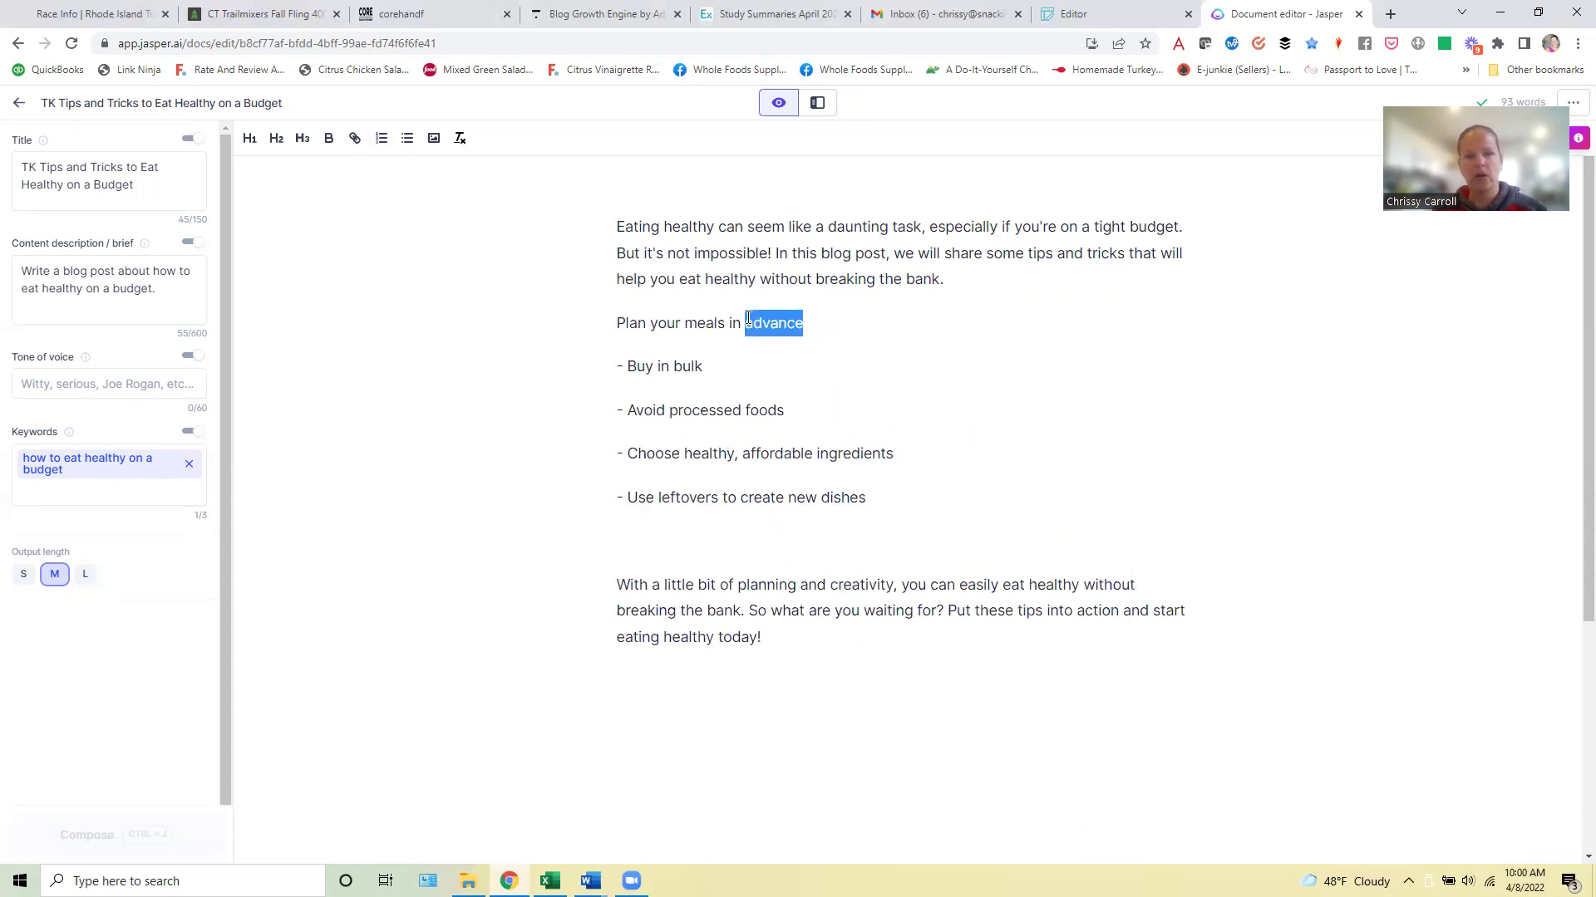
{"action": "left_click", "coordinate": [628, 366]}
{"action": "key", "text": "BackSpace"}
{"action": "key", "text": "BackSpace"}
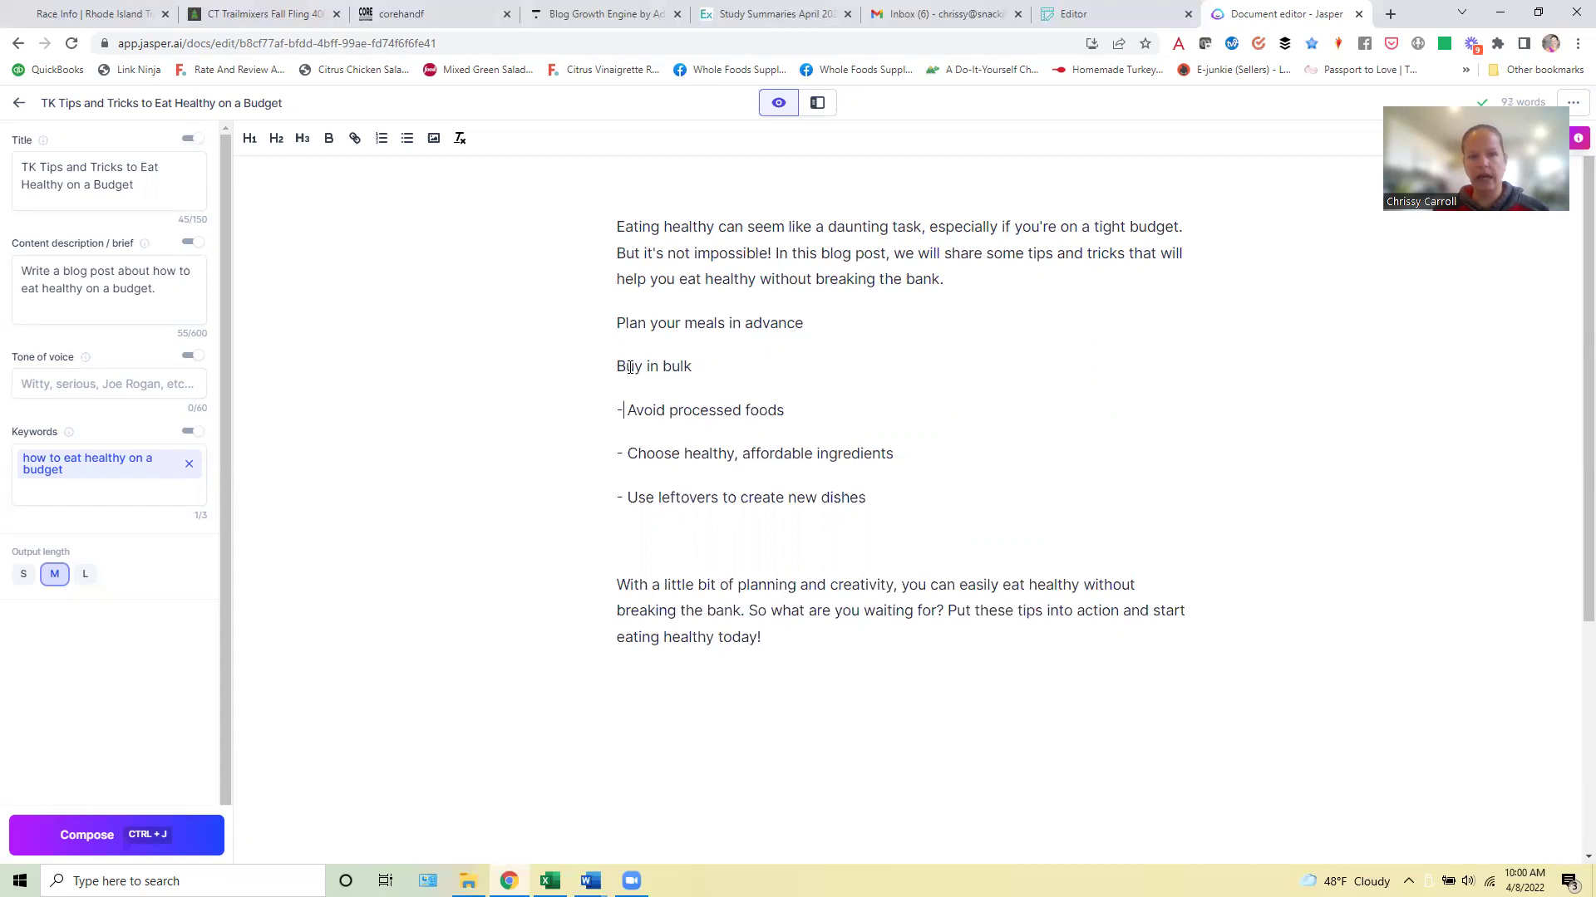
{"action": "key", "text": "BackSpace"}
{"action": "key", "text": "BackSpace"}
{"action": "key", "text": "Down"}
{"action": "key", "text": "BackSpace"}
{"action": "key", "text": "BackSpace"}
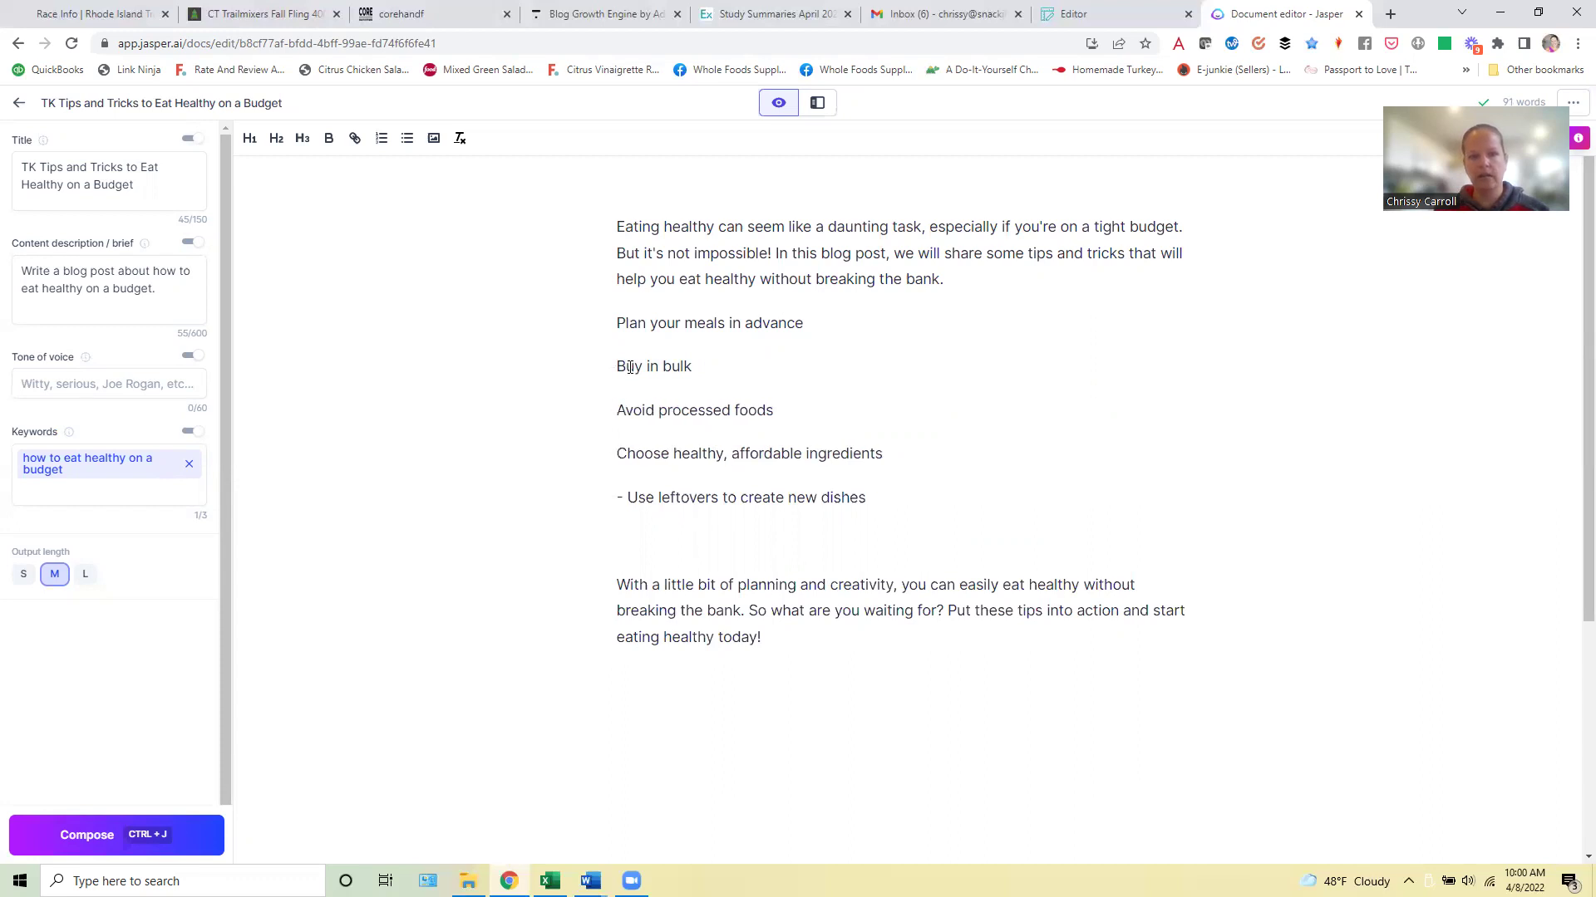
{"action": "key", "text": "BackSpace"}
{"action": "key", "text": "BackSpace"}
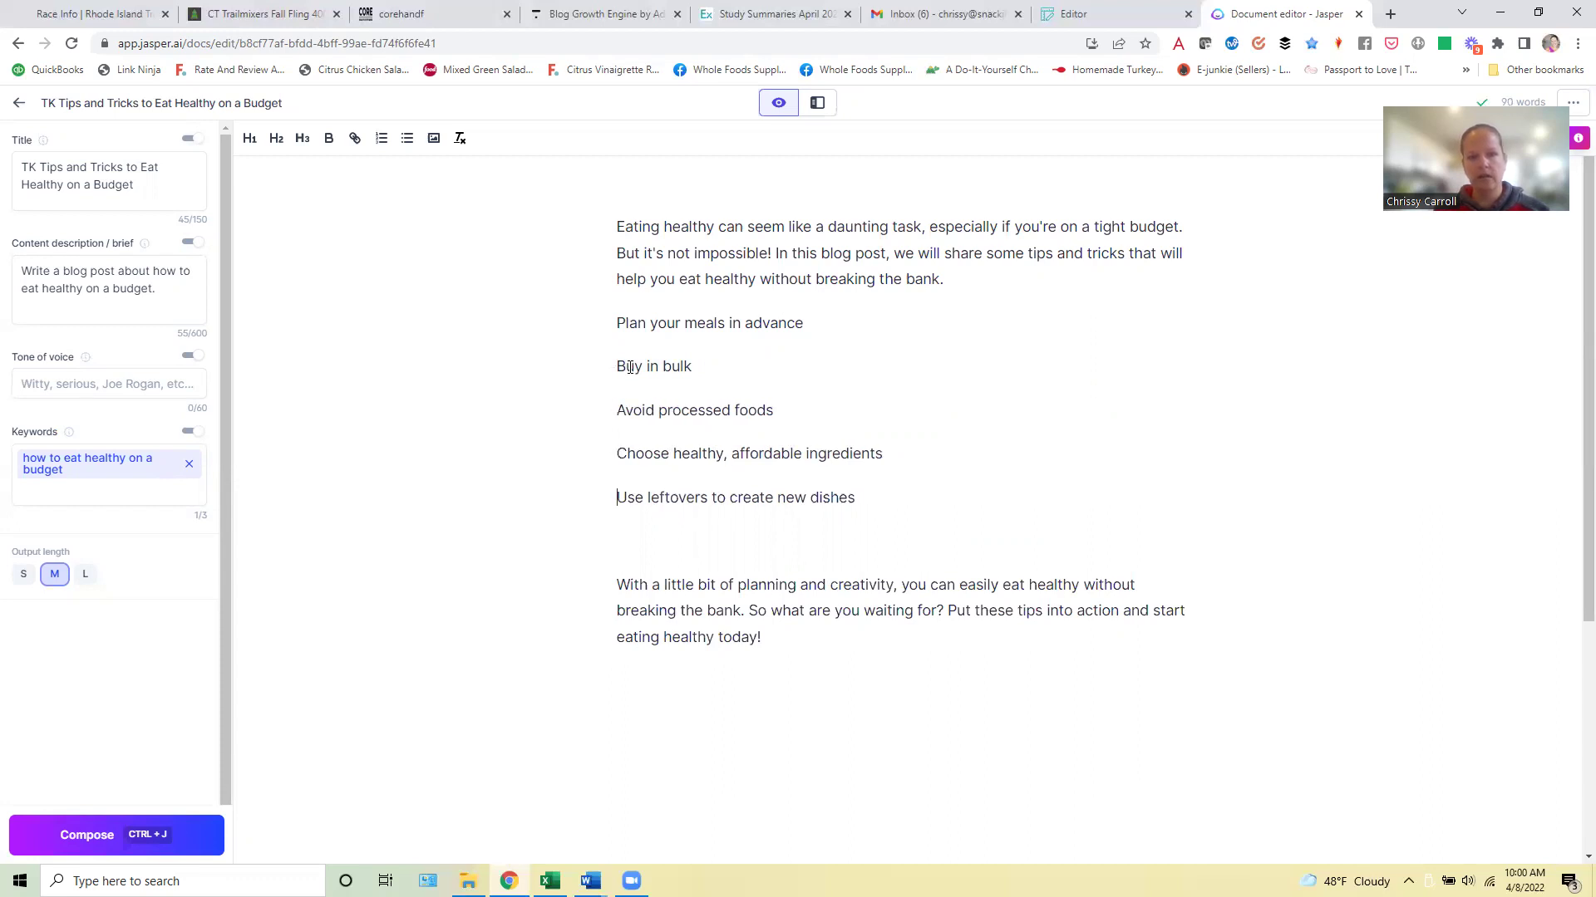
{"action": "left_click", "coordinate": [728, 455]}
{"action": "key", "text": "BackSpace"}
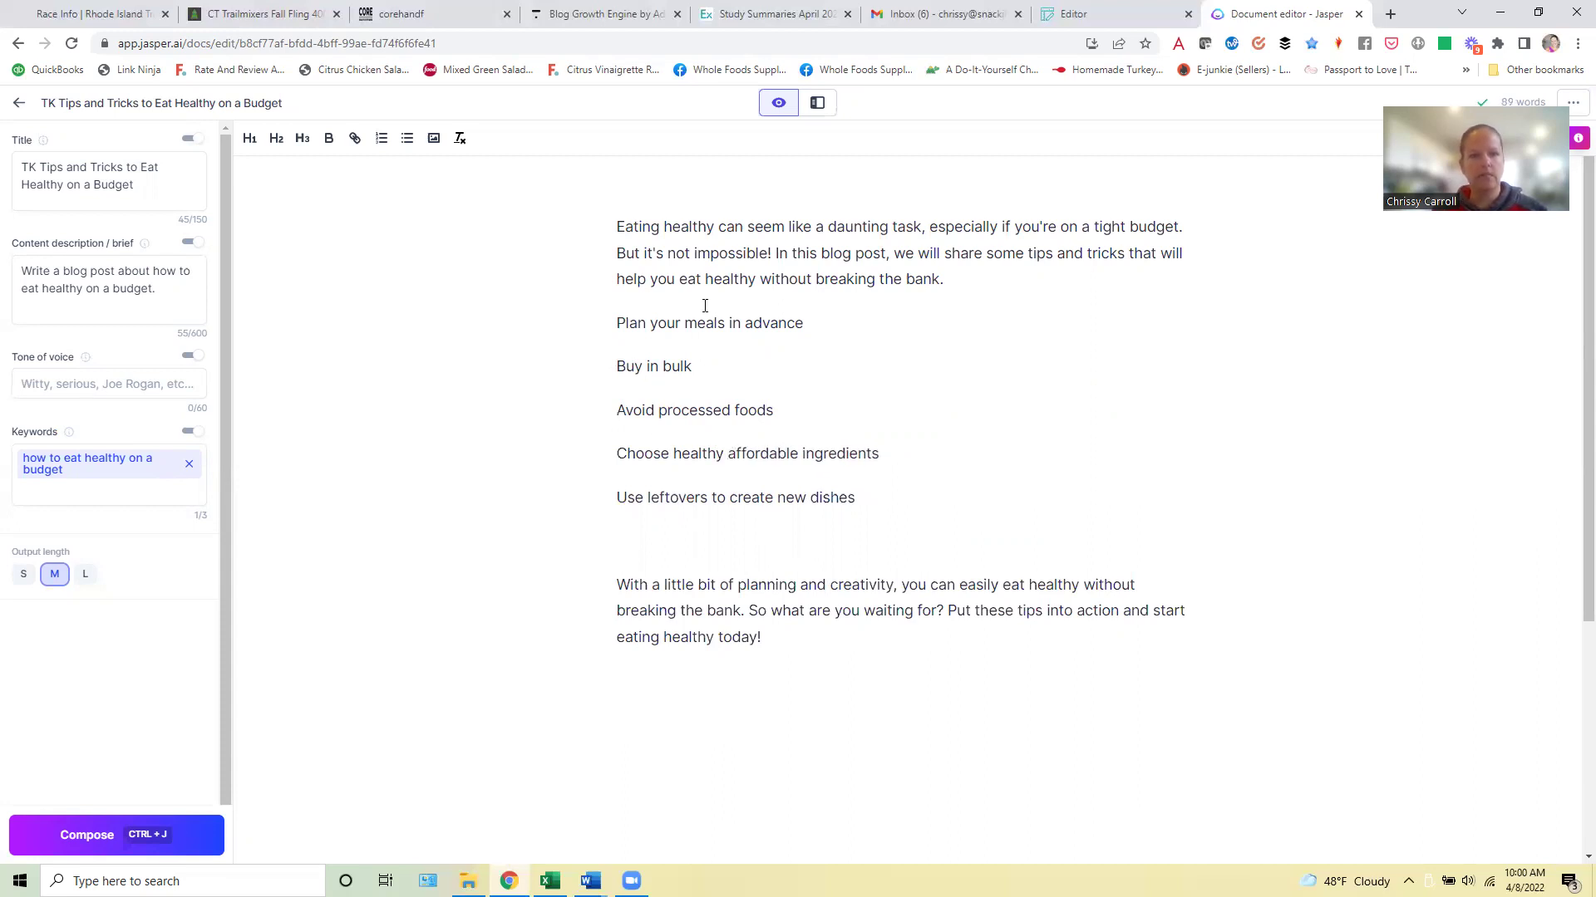
Make 'Plan your meals in advance' an H2 heading with an empty line beneath it
{"action": "triple_click", "coordinate": [777, 324]}
{"action": "left_click", "coordinate": [276, 138]}
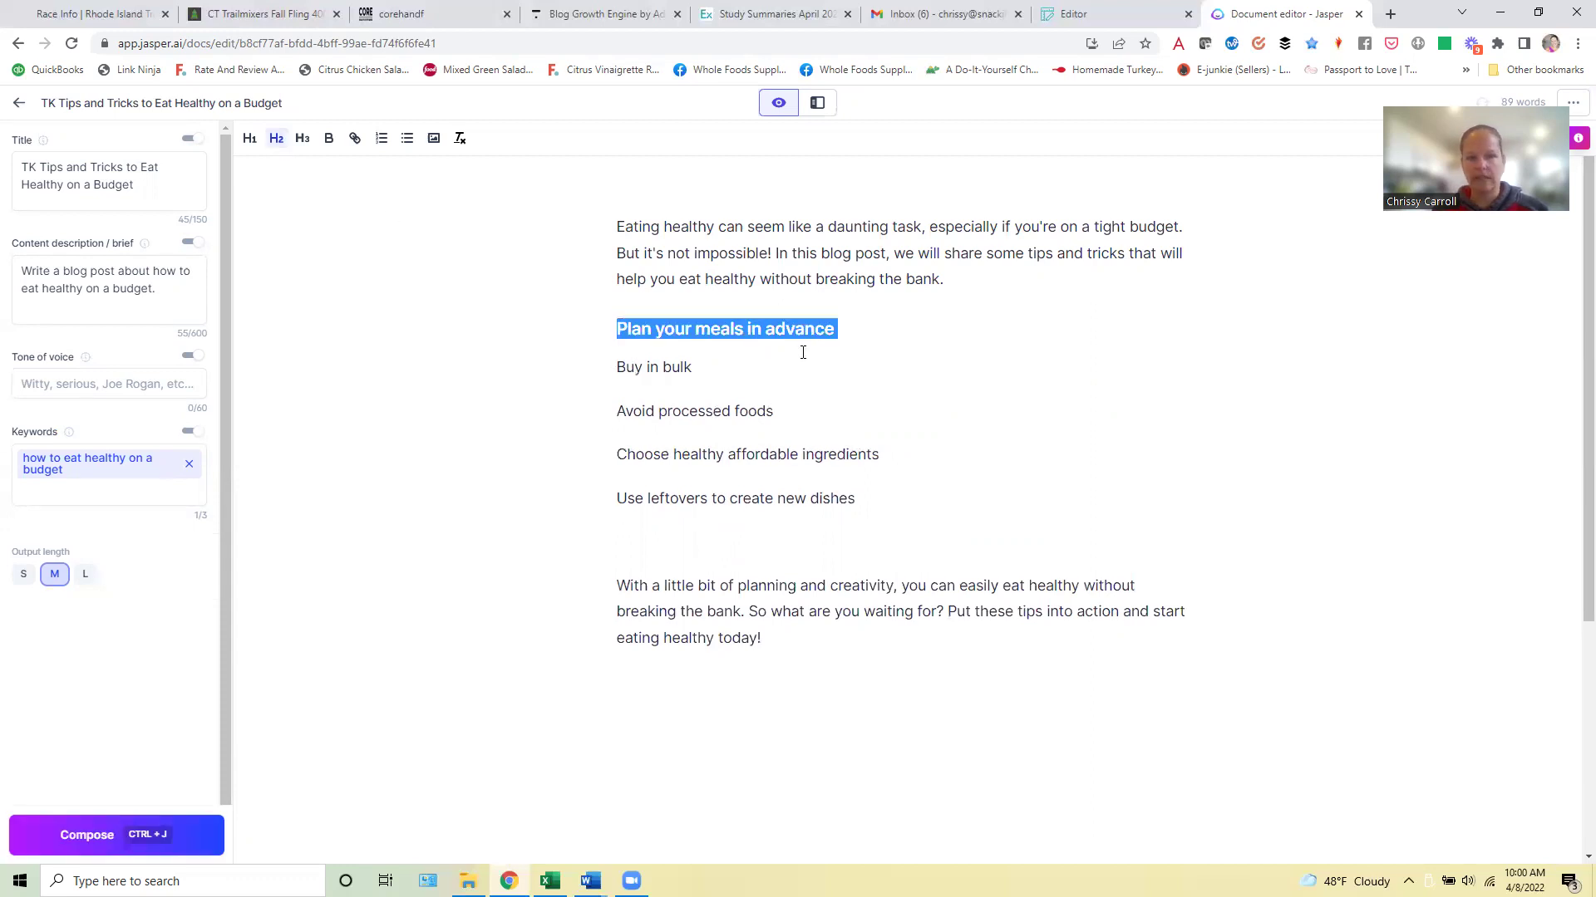
{"action": "left_click", "coordinate": [856, 336]}
{"action": "key", "text": "Return"}
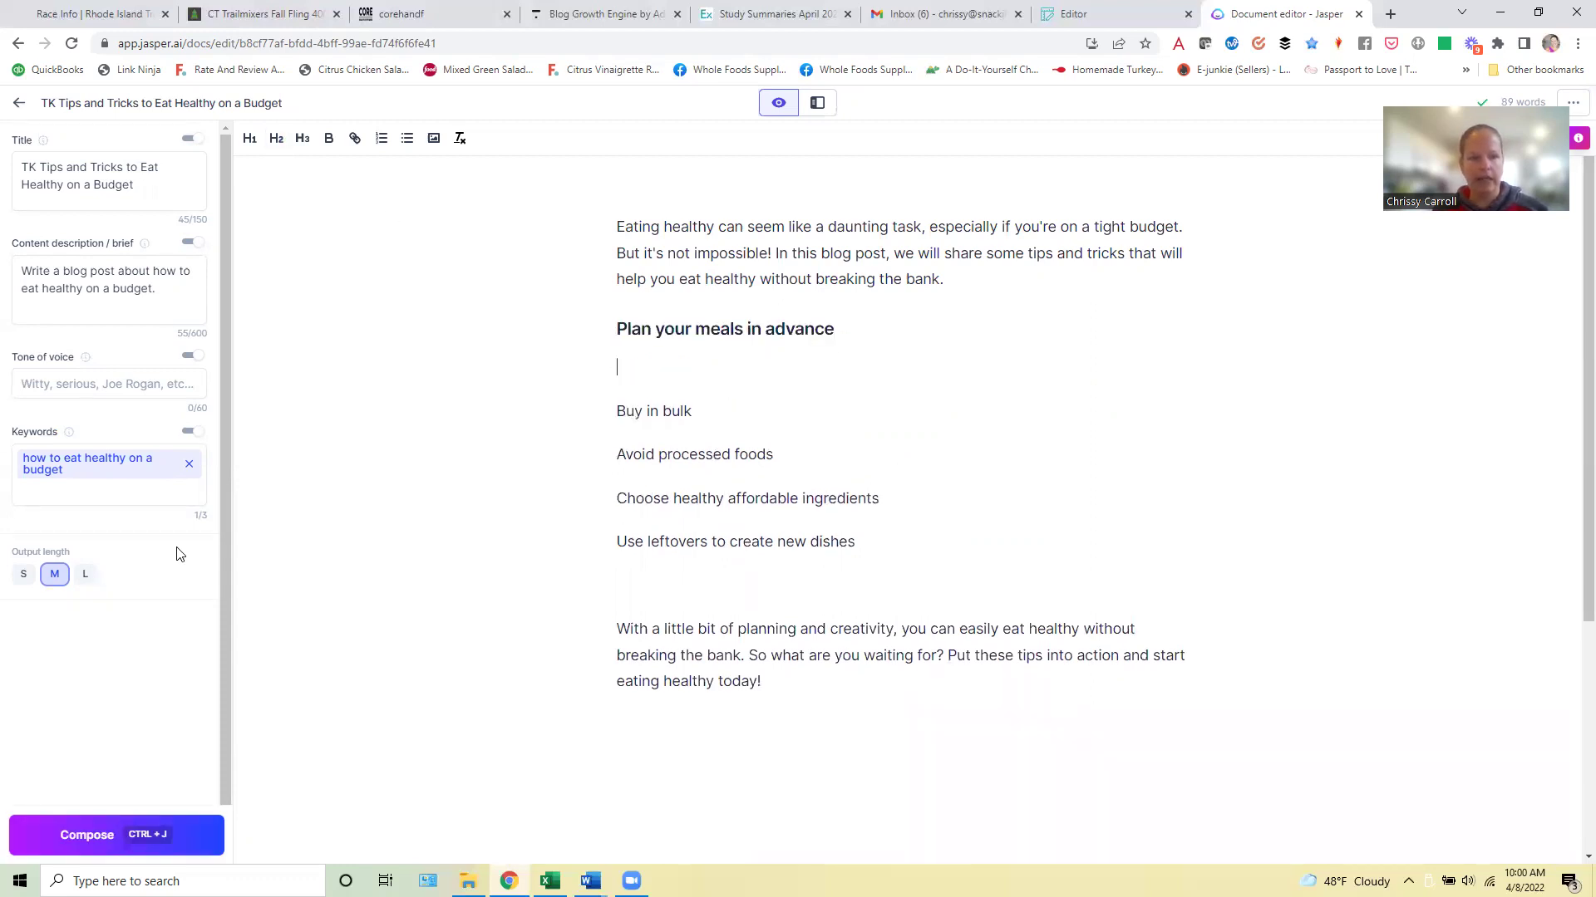
Generate long-length text under the heading, then delete the first generated paragraph
{"action": "left_click", "coordinate": [86, 575]}
{"action": "left_click", "coordinate": [178, 826]}
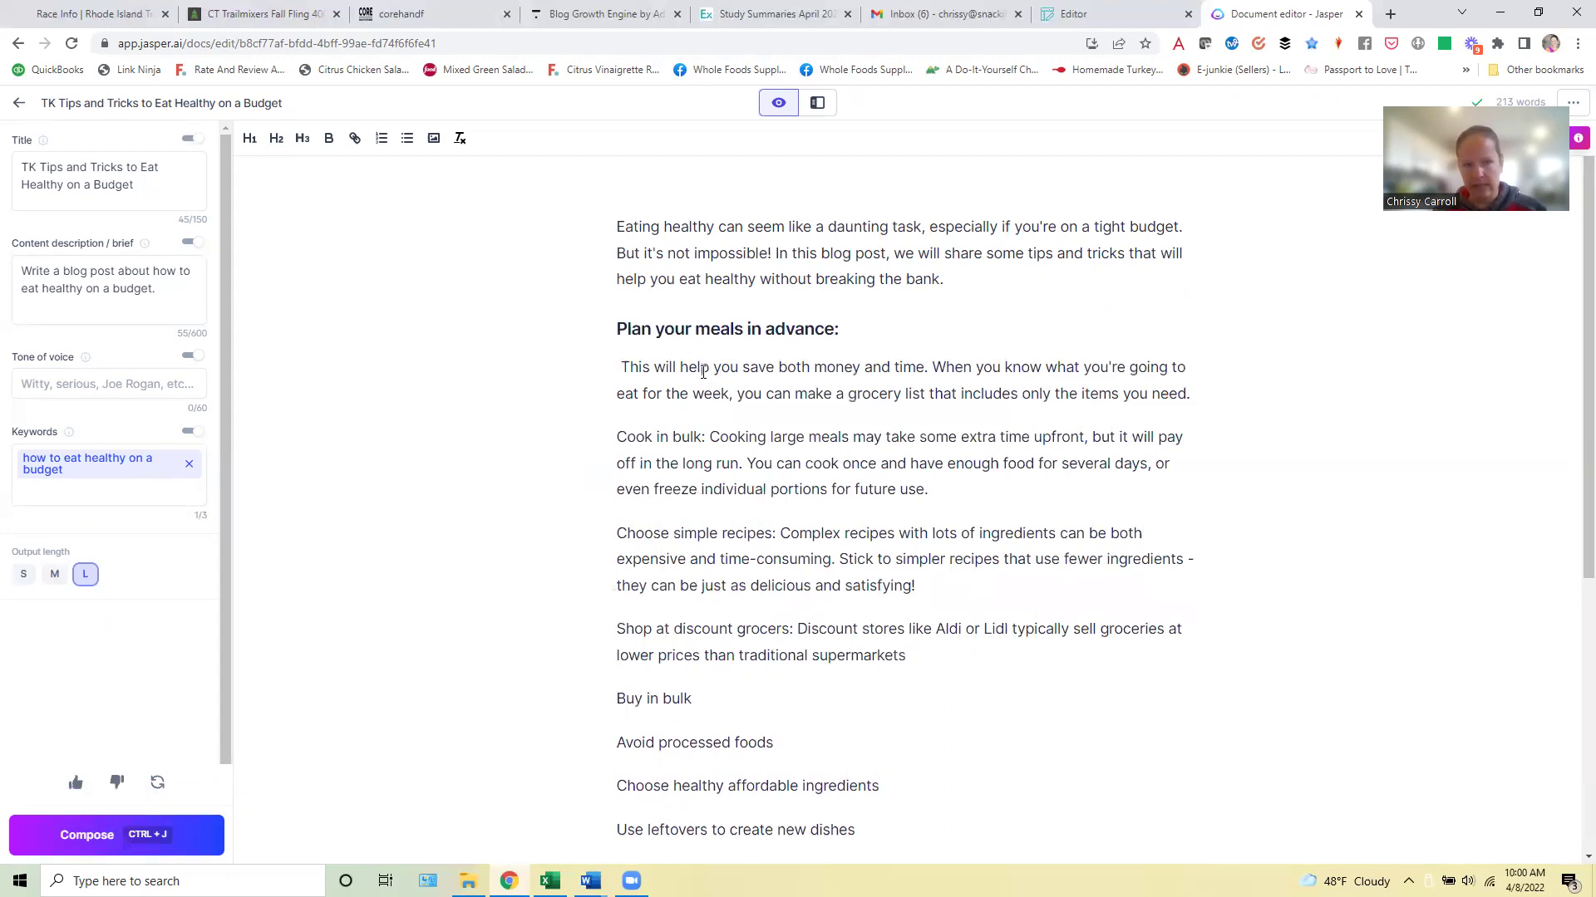
{"action": "left_click_drag", "start_coordinate": [621, 366], "coordinate": [1229, 395]}
{"action": "key", "text": "BackSpace"}
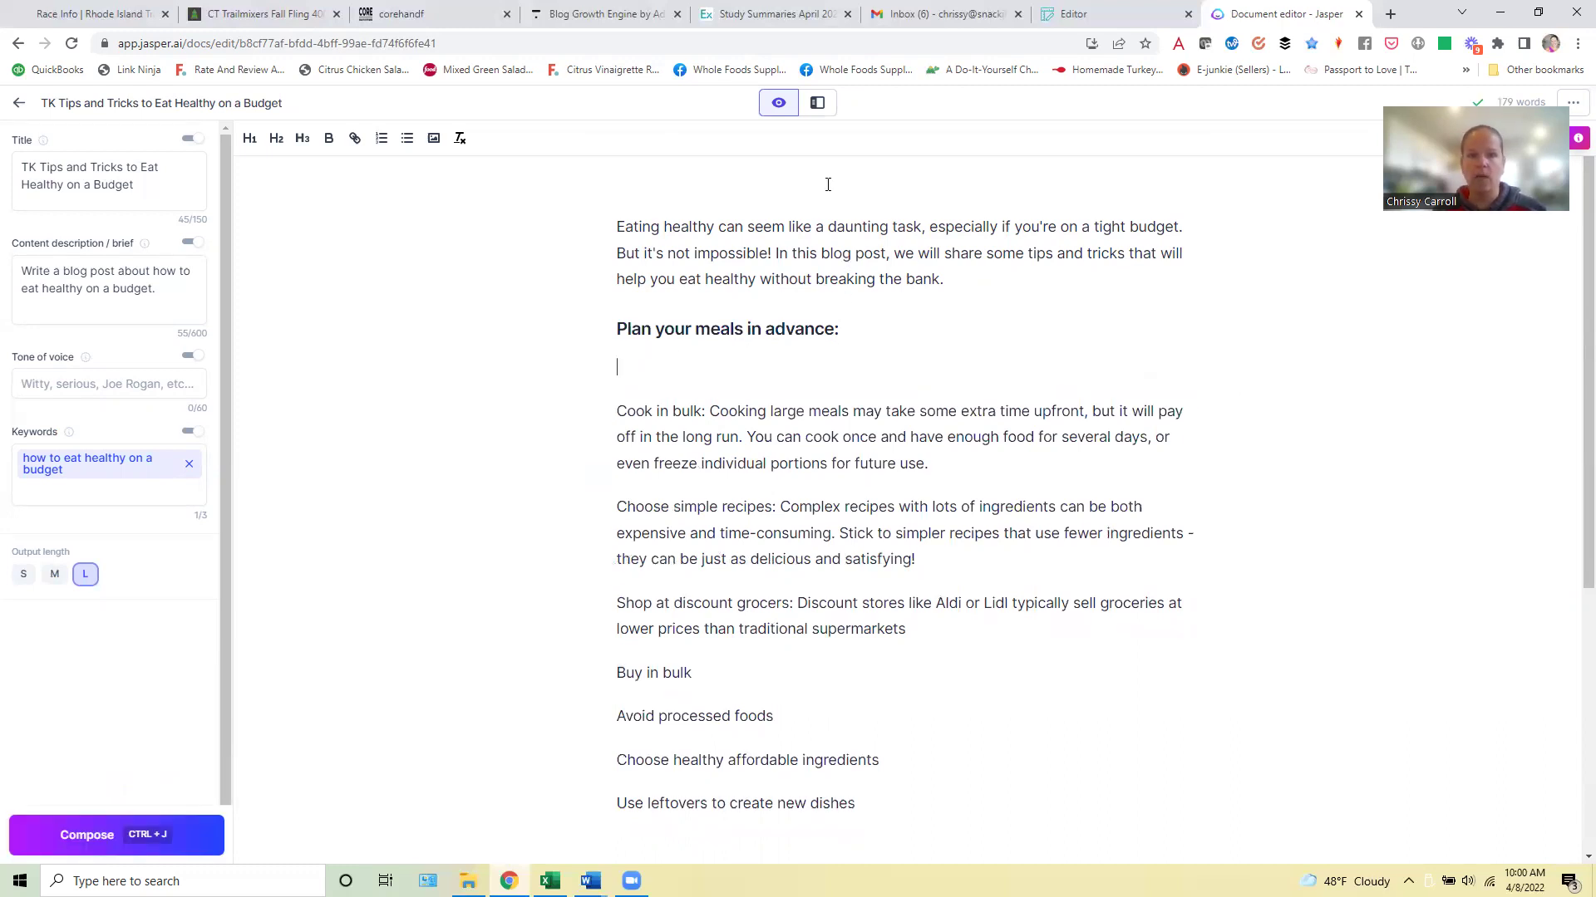
{"action": "left_click", "coordinate": [818, 104]}
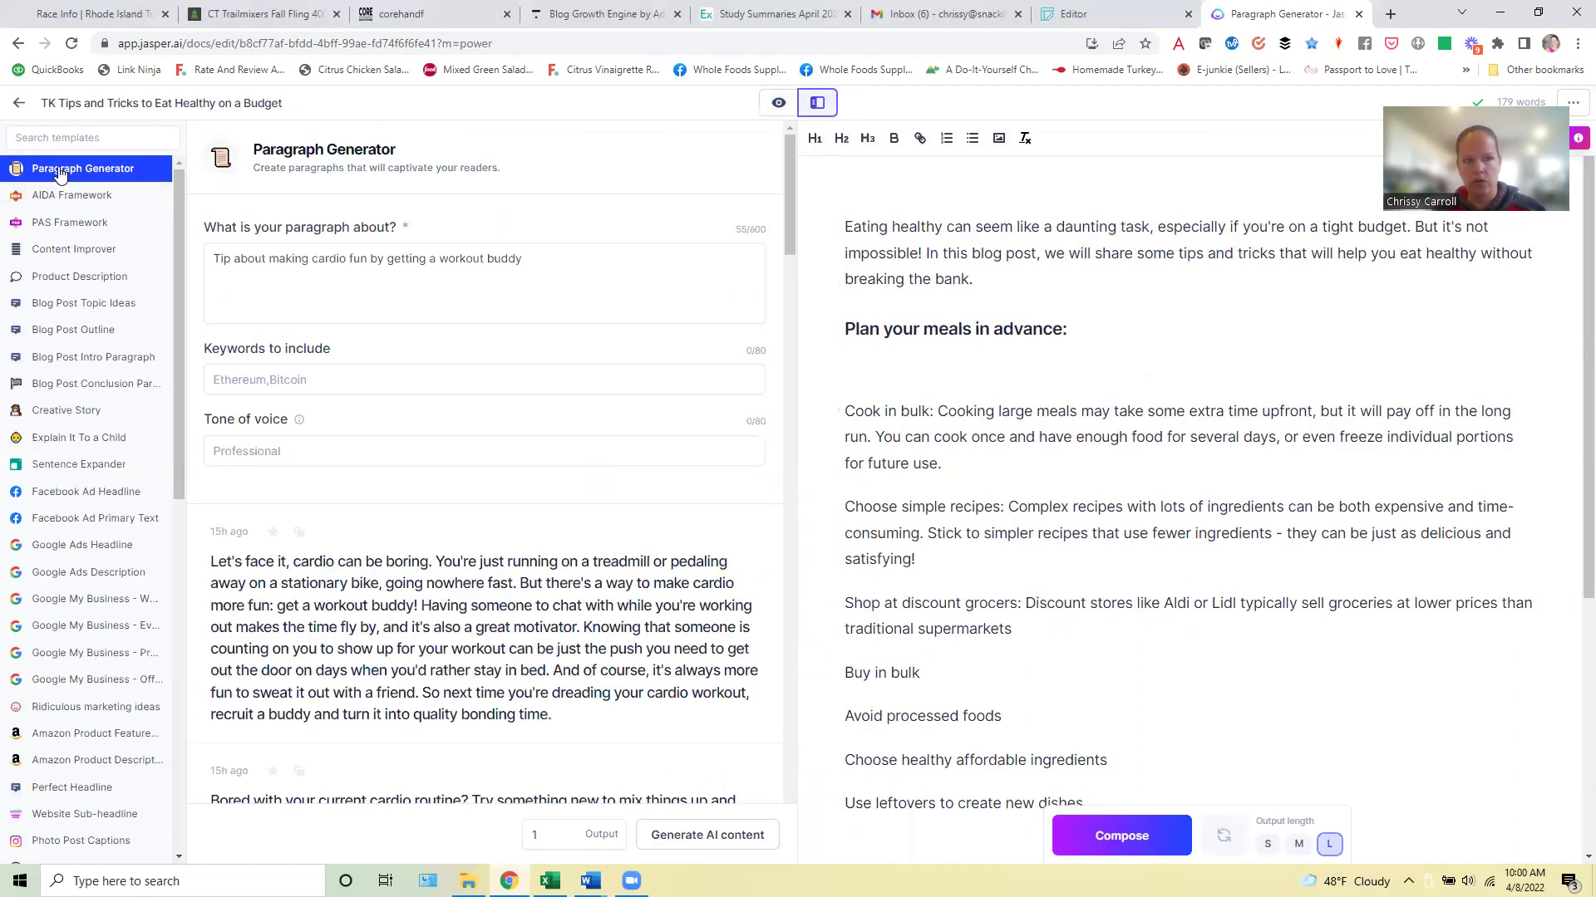
Drop the heading's colon and paste 'Plan your meals in advance' into the Paragraph Generator topic
{"action": "left_click", "coordinate": [1067, 330]}
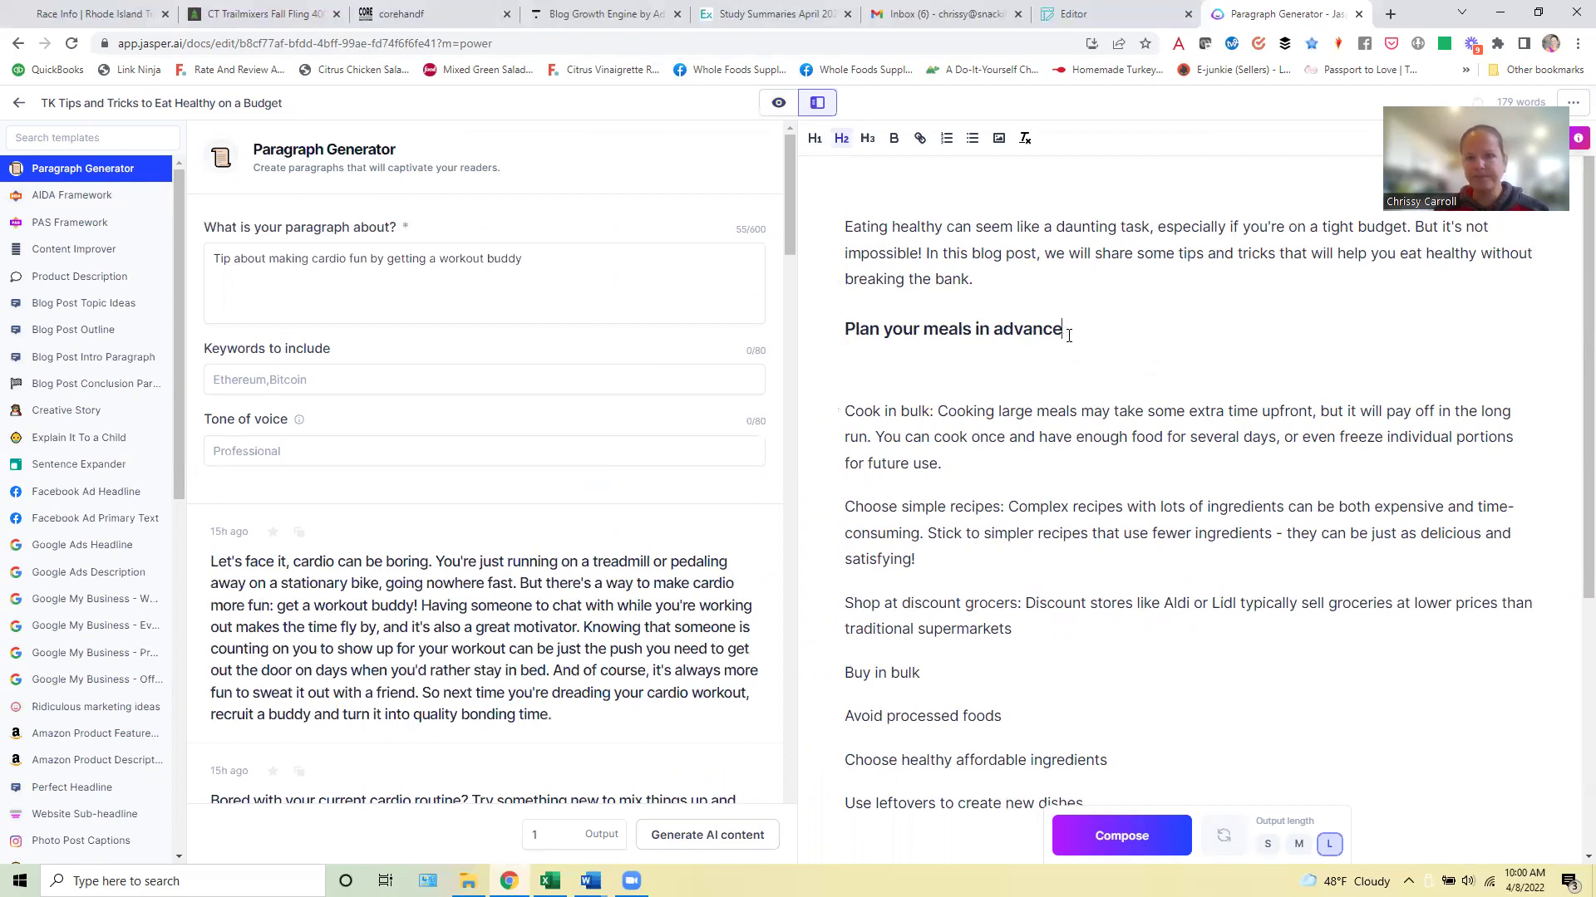
{"action": "key", "text": "BackSpace"}
{"action": "left_click_drag", "start_coordinate": [1064, 330], "coordinate": [841, 331]}
{"action": "key", "text": "ctrl+c"}
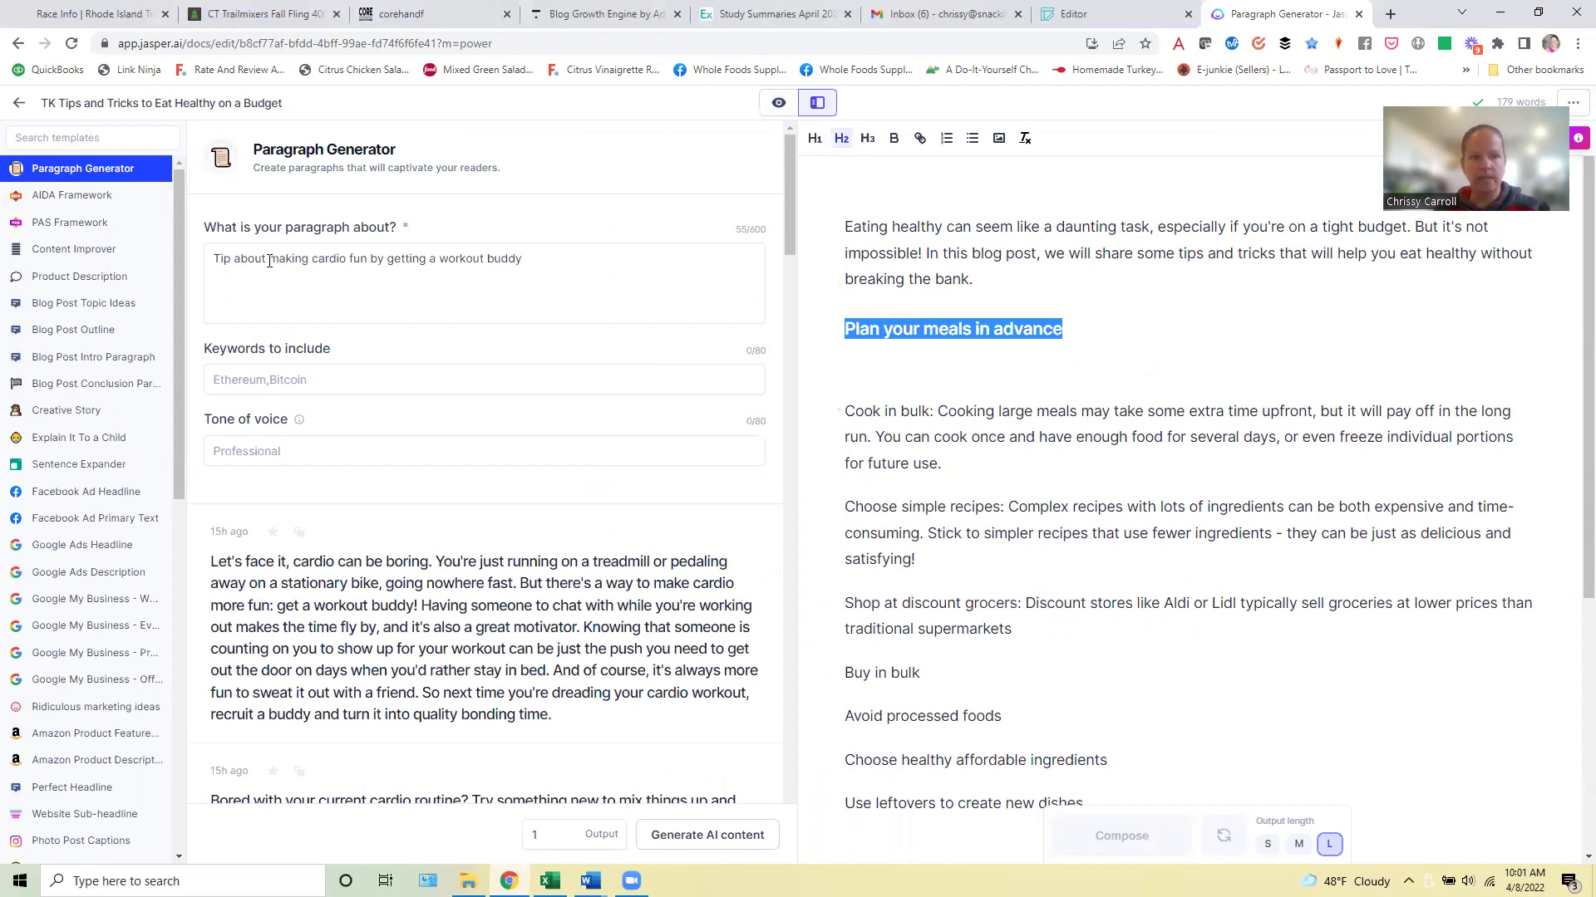
{"action": "left_click_drag", "start_coordinate": [276, 261], "coordinate": [653, 287]}
{"action": "key", "text": "ctrl+v"}
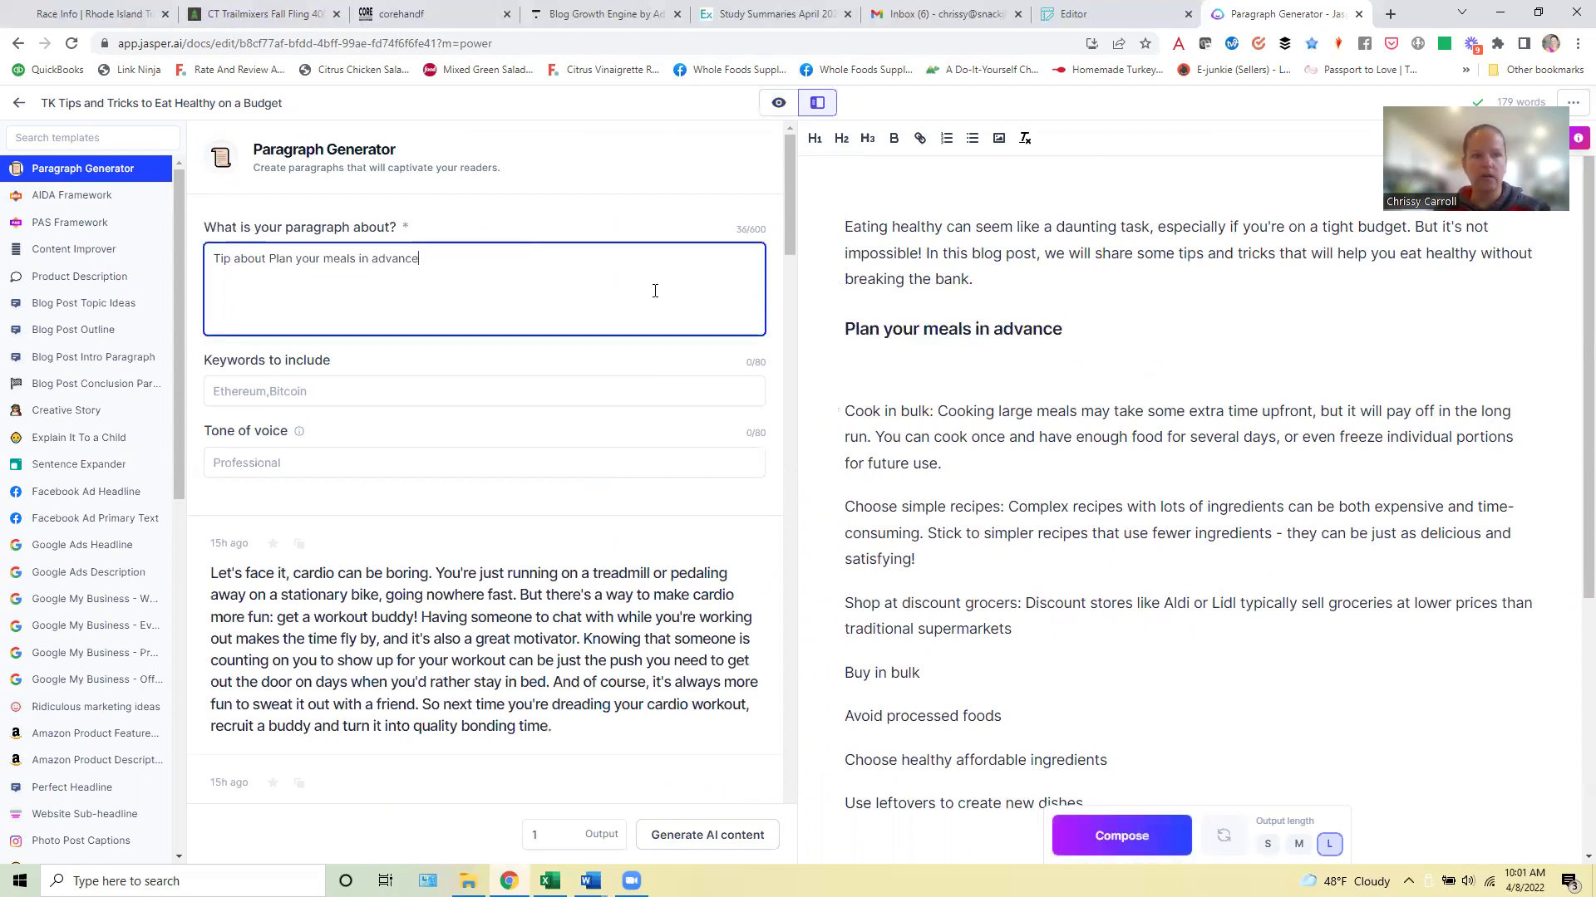
Reword the topic to 'planning your meals in advance to save money' and generate a paragraph
{"action": "left_click", "coordinate": [272, 266]}
{"action": "key", "text": "Delete"}
{"action": "type", "text": "pla"}
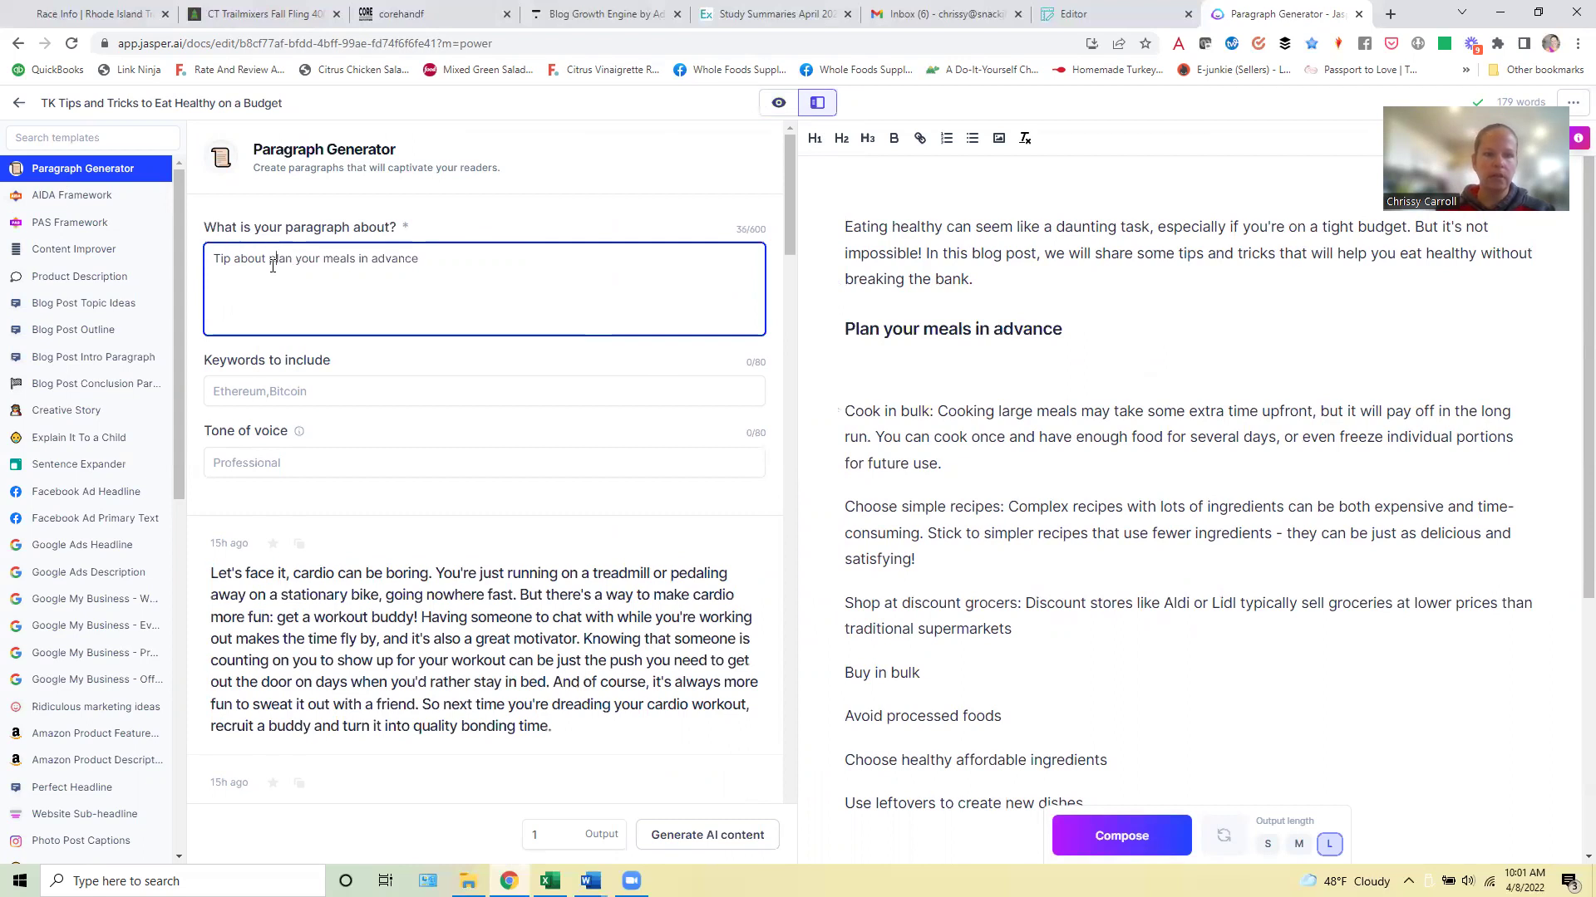
{"action": "type", "text": "nnning"}
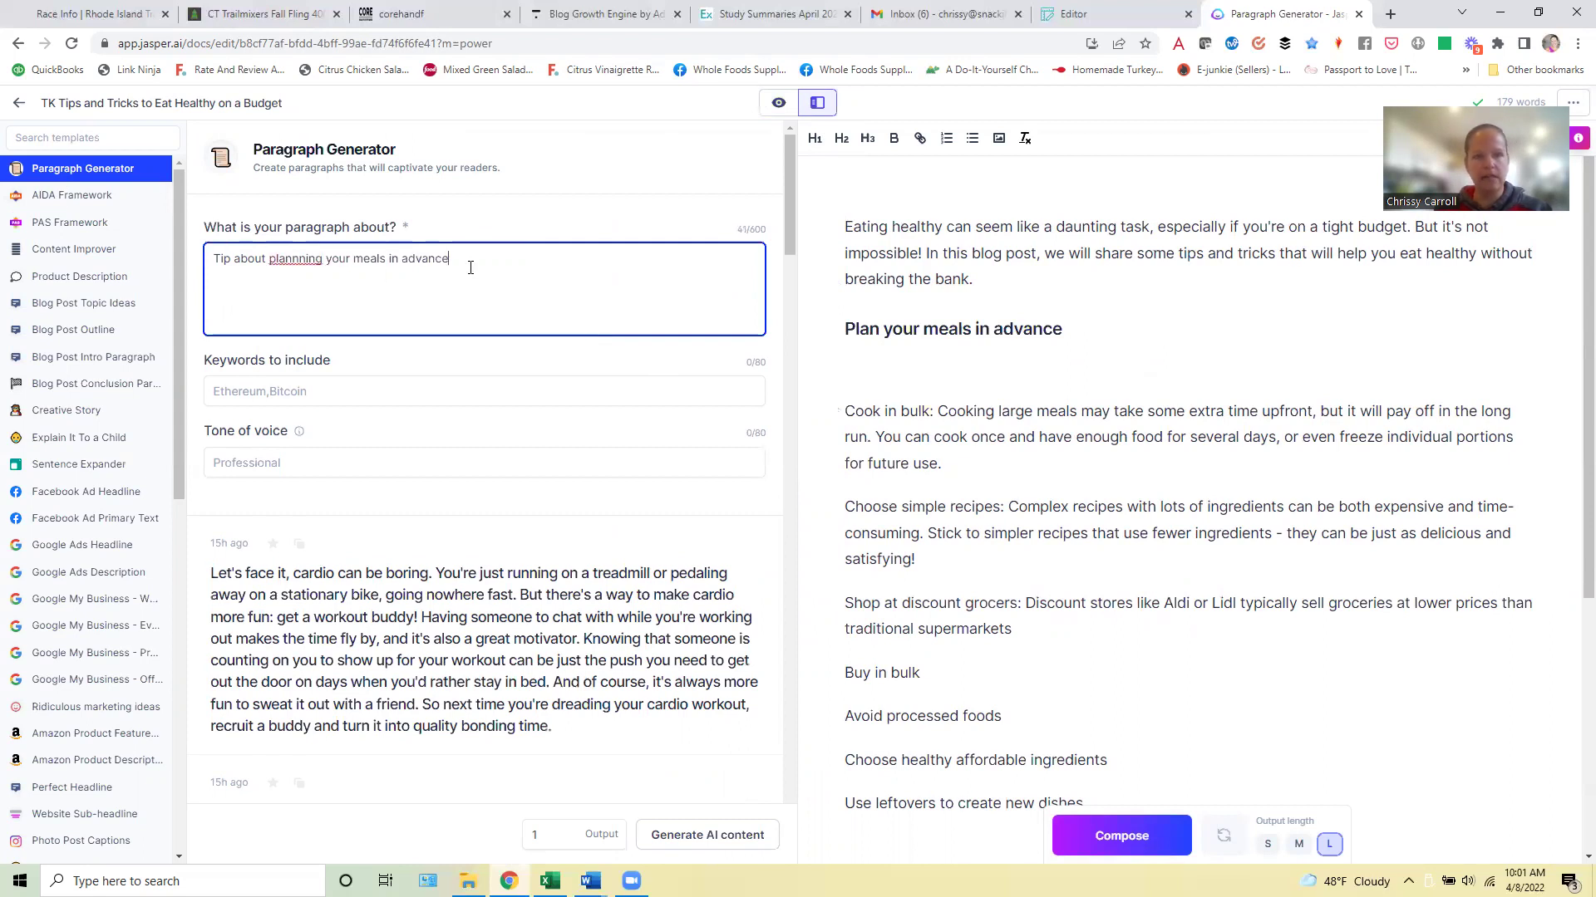
{"action": "left_click", "coordinate": [470, 267]}
{"action": "type", "text": "about"}
{"action": "key", "text": "BackSpace"}
{"action": "key", "text": "BackSpace"}
{"action": "type", "text": "to save money"}
{"action": "right_click", "coordinate": [295, 258]}
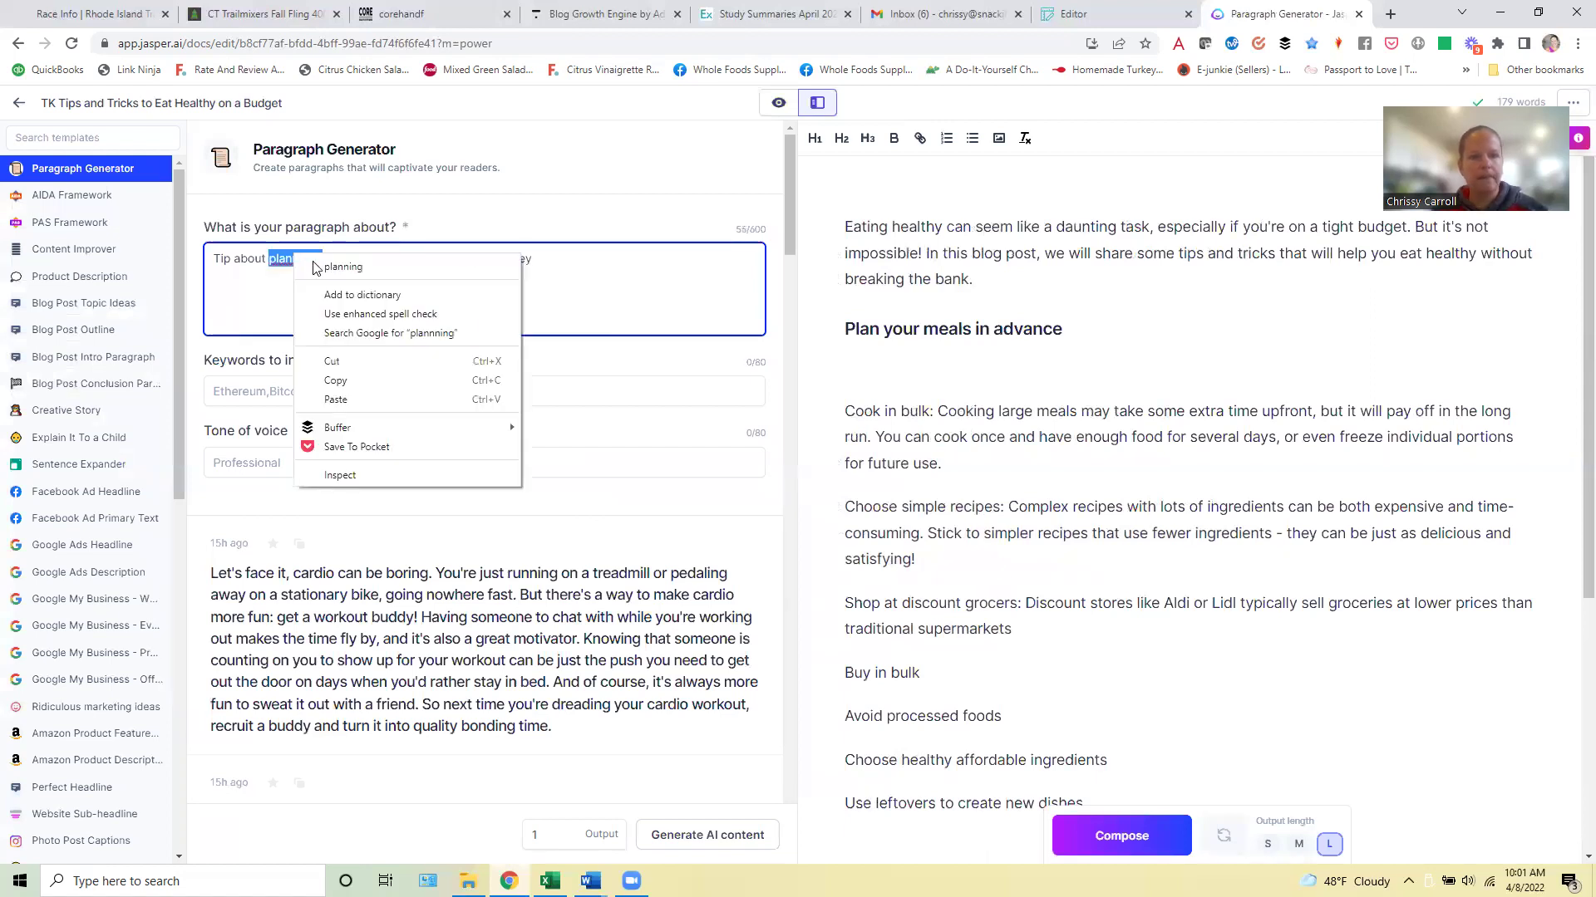
{"action": "left_click", "coordinate": [324, 266]}
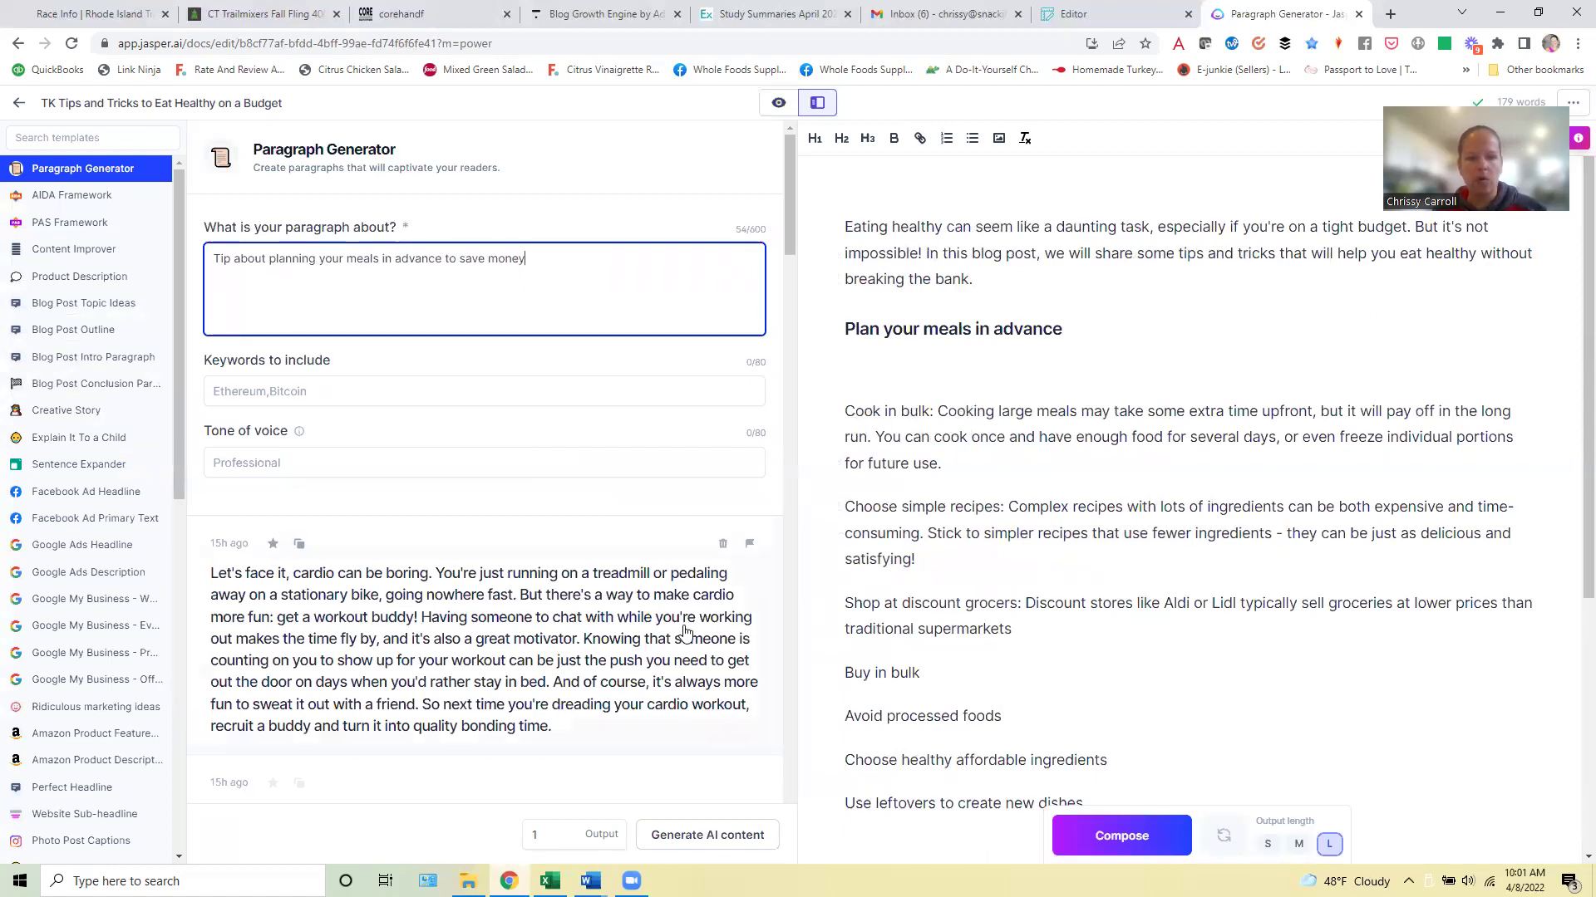
{"action": "left_click", "coordinate": [552, 464]}
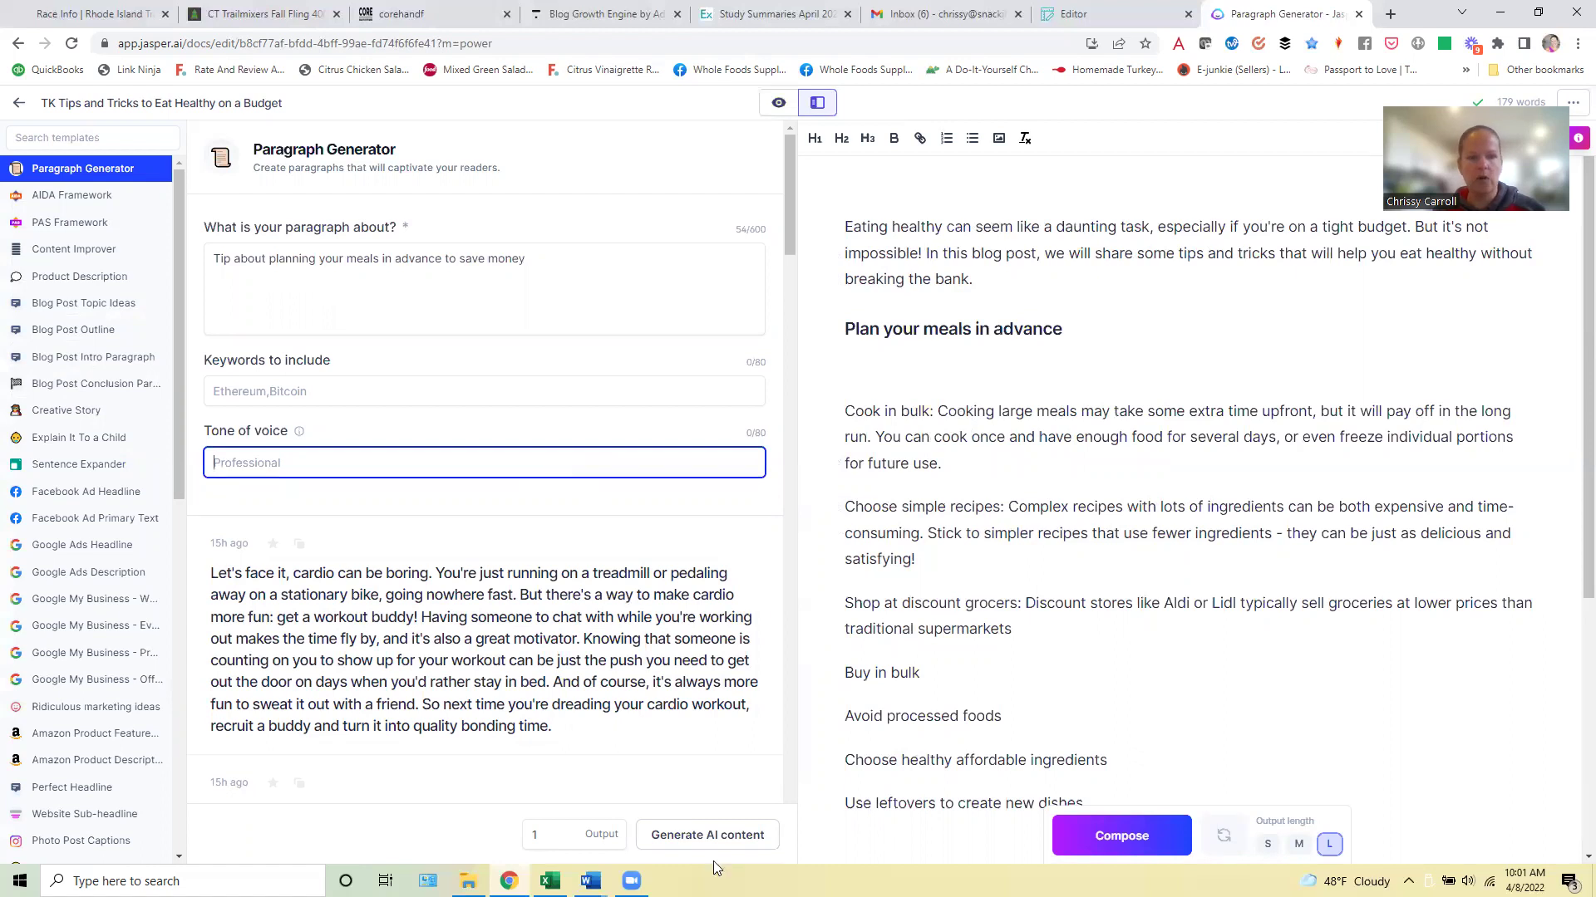
{"action": "left_click", "coordinate": [706, 835]}
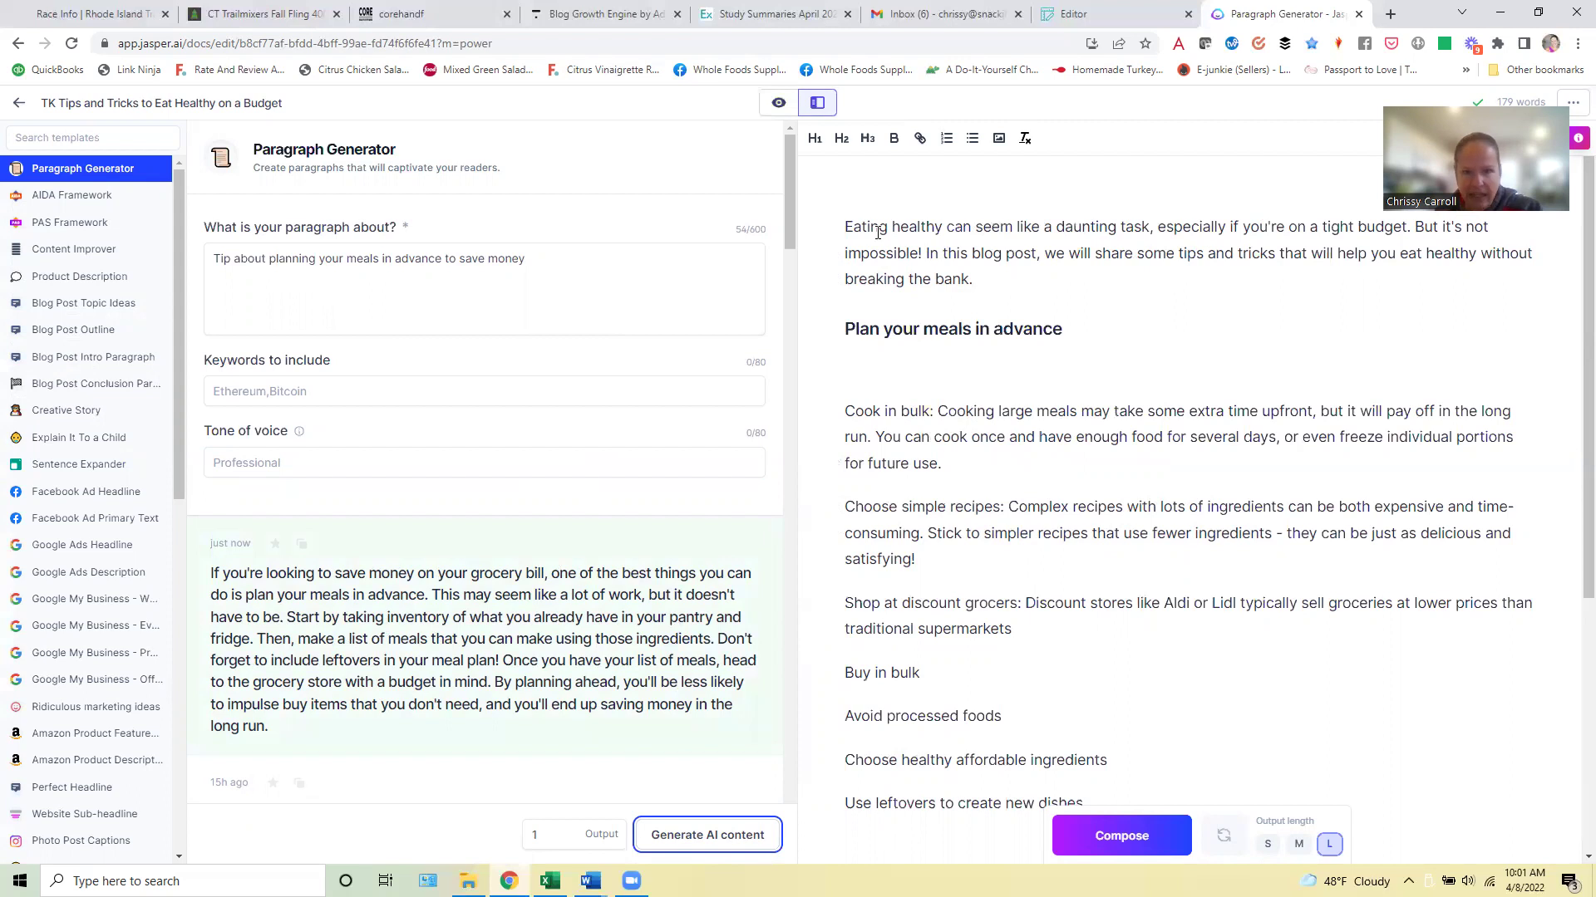
Paste the generated meal-planning paragraph onto the blank line under 'Plan your meals in advance'
{"action": "left_click", "coordinate": [882, 367]}
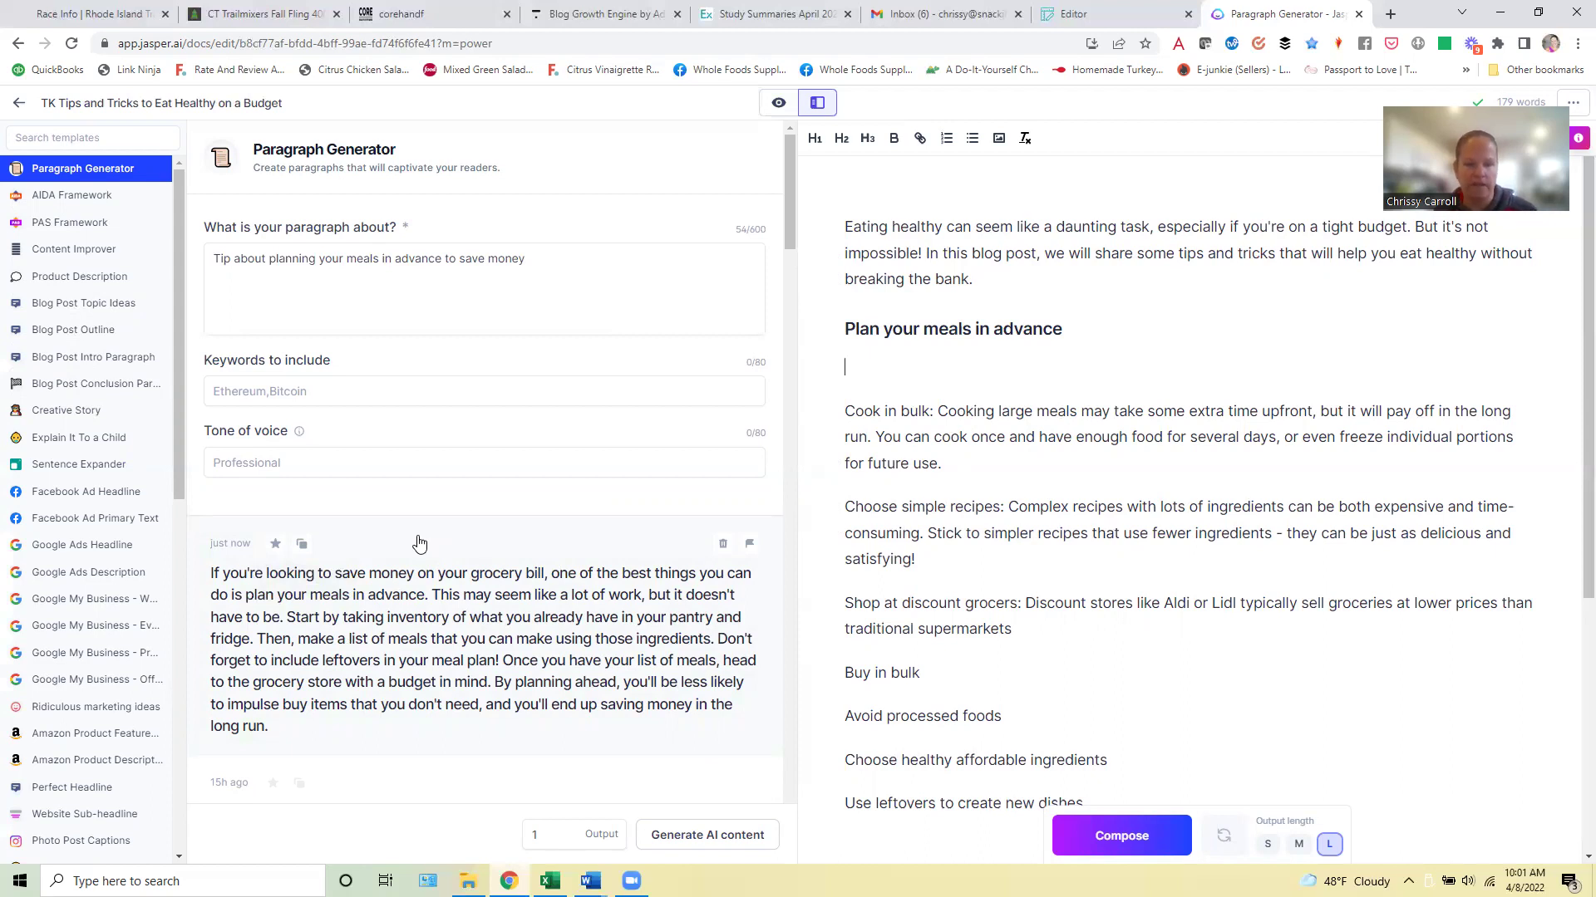
{"action": "left_click", "coordinate": [303, 544]}
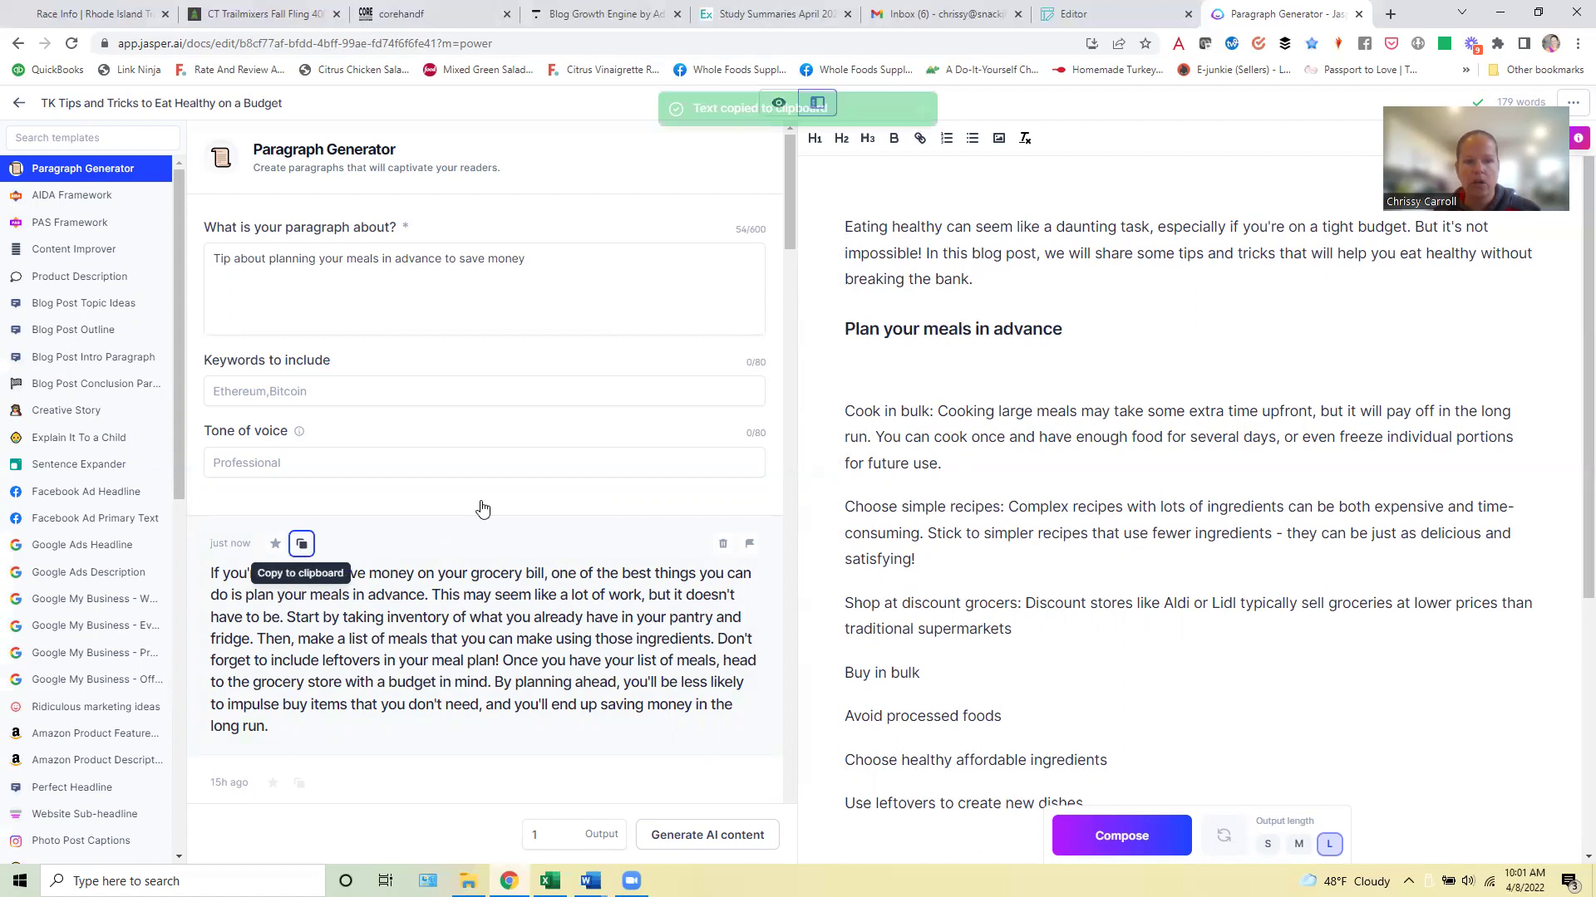
{"action": "left_click", "coordinate": [1107, 390]}
{"action": "key", "text": "ctrl+v"}
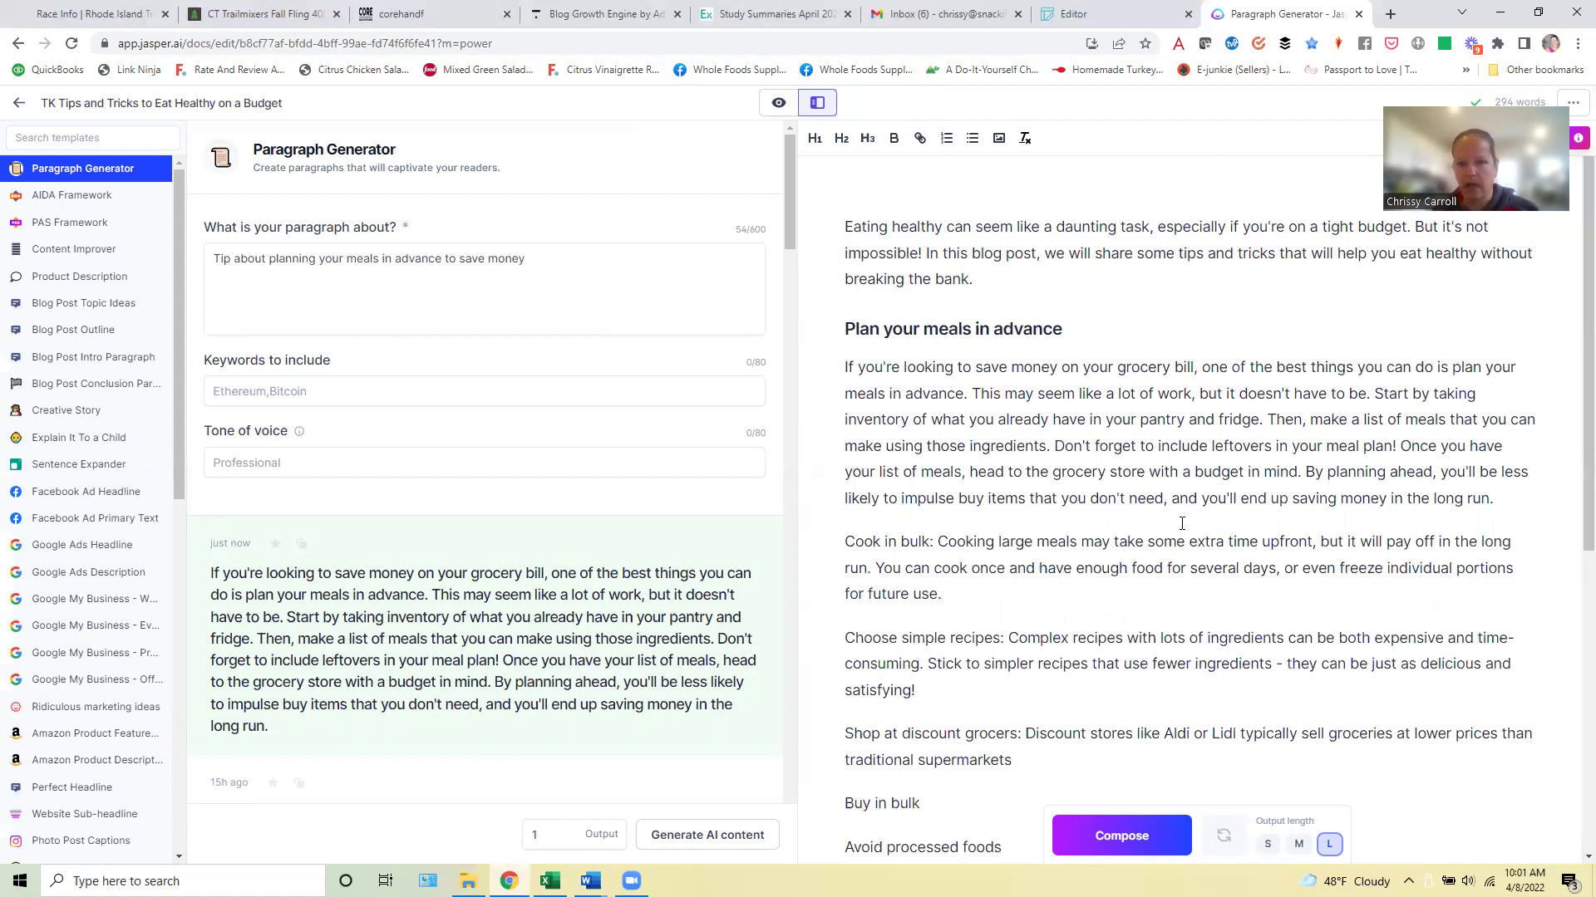
Split 'Cook in bulk' onto its own line without the colon and make it an H2 heading
{"action": "left_click", "coordinate": [941, 542]}
{"action": "key", "text": "BackSpace"}
{"action": "key", "text": "BackSpace"}
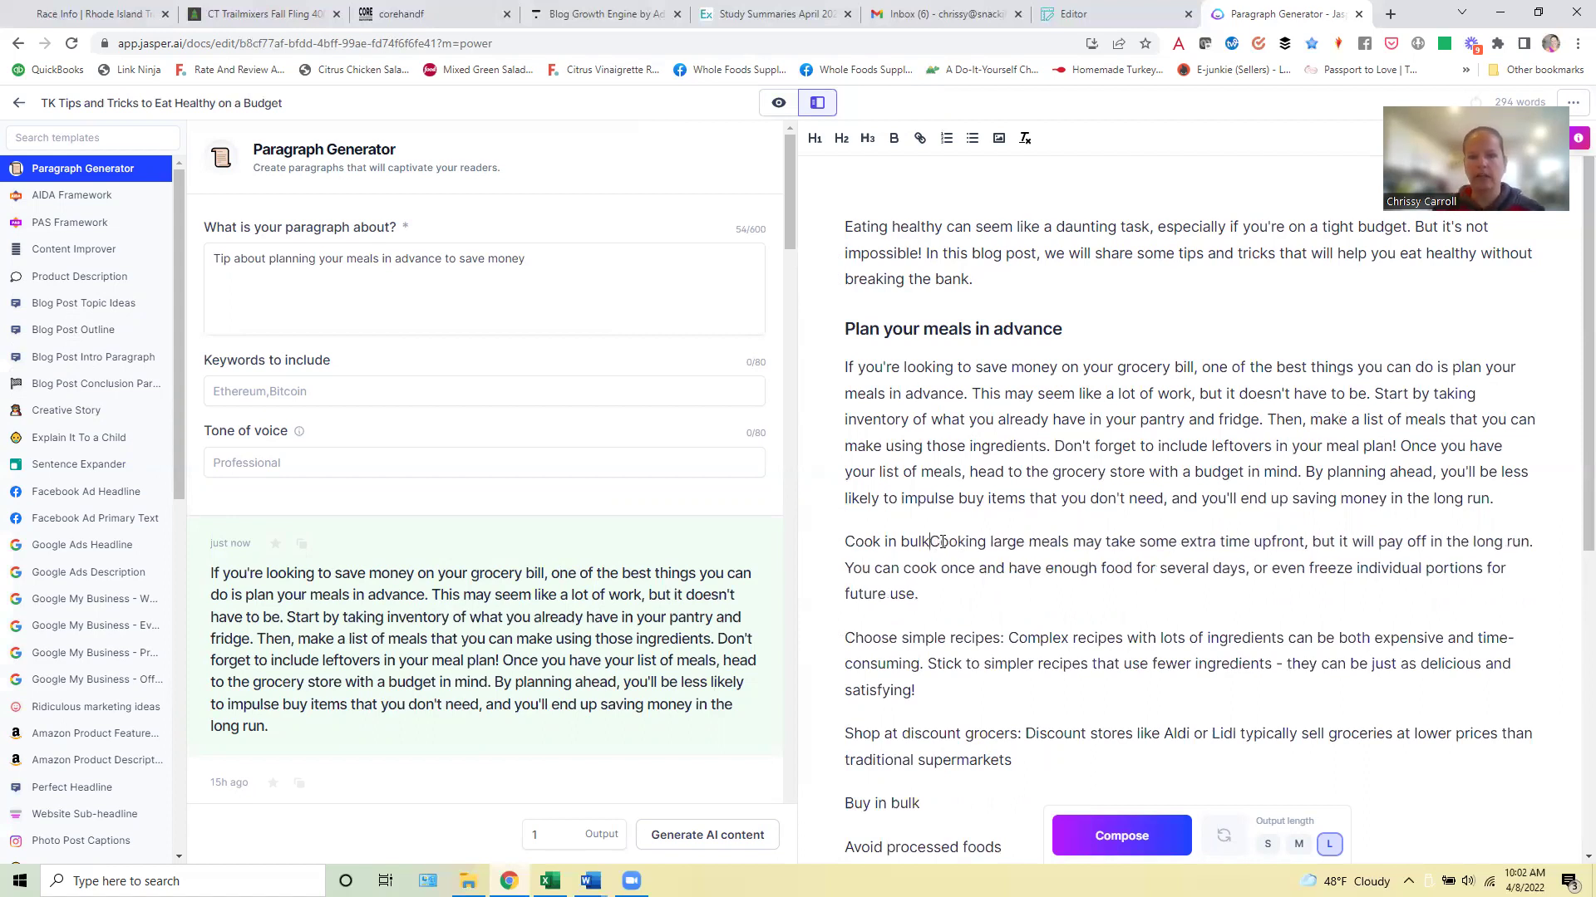
{"action": "key", "text": "Return"}
{"action": "triple_click", "coordinate": [911, 541]}
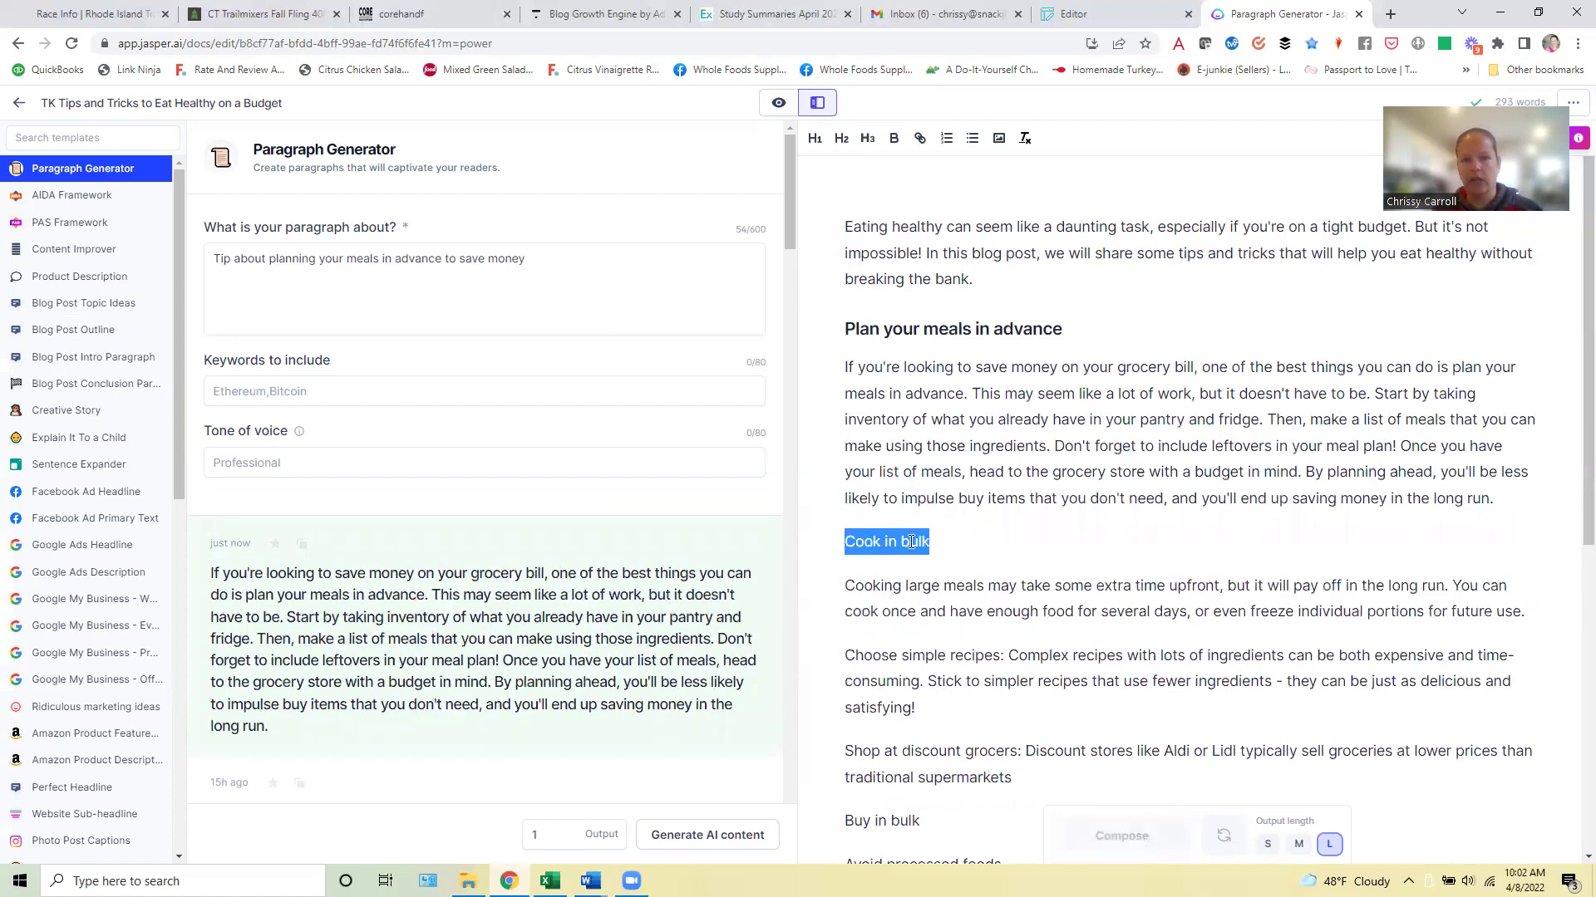
{"action": "left_click", "coordinate": [841, 138]}
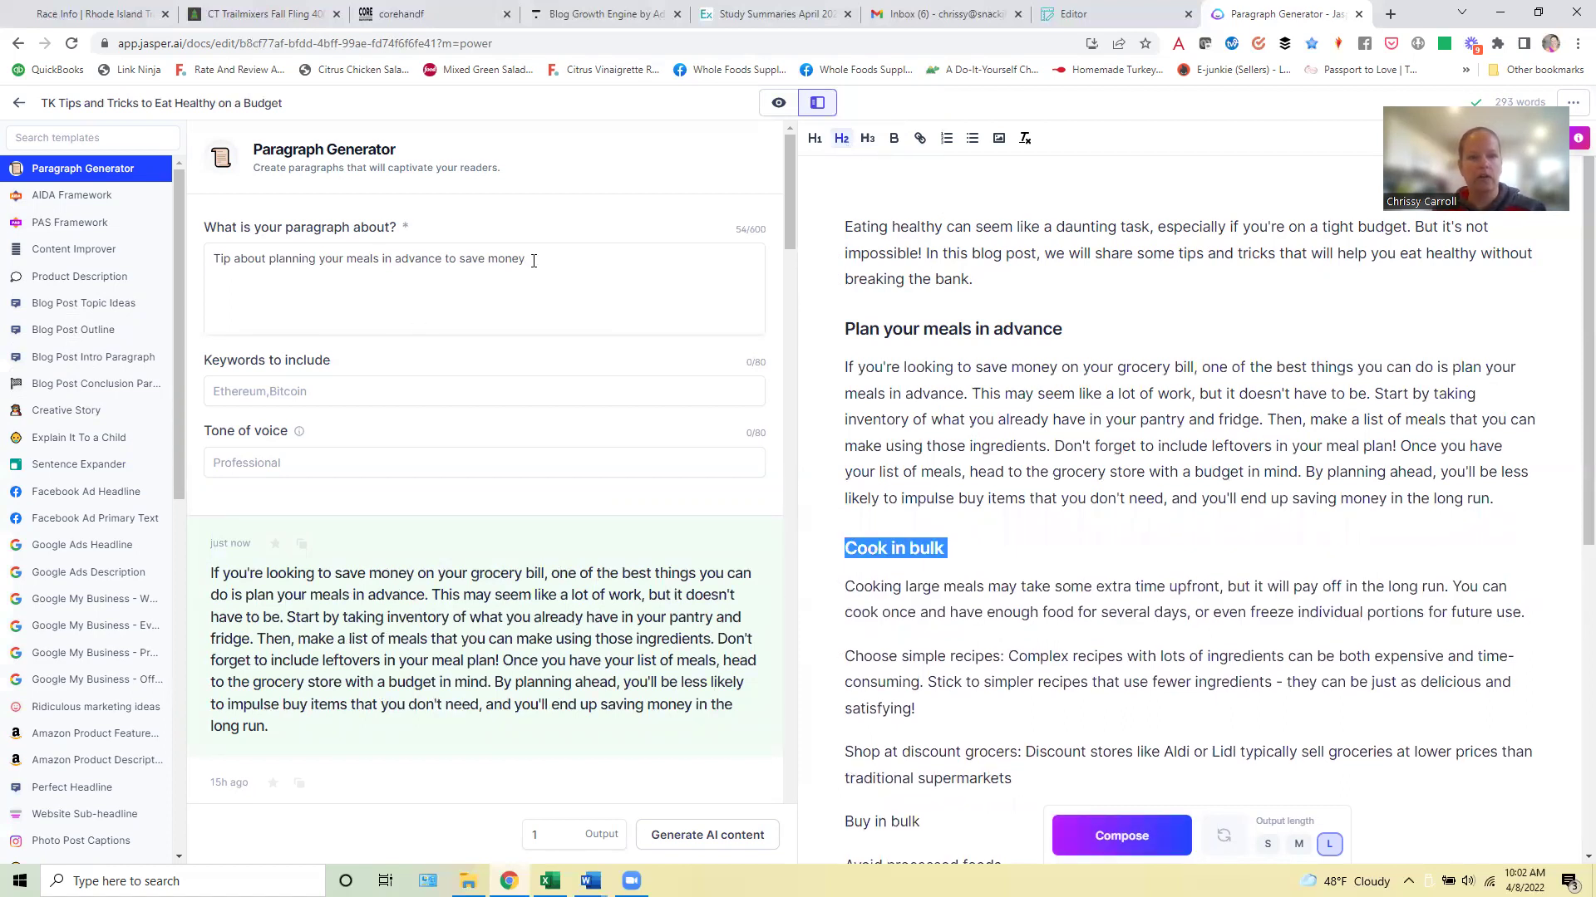
Generate a paragraph on the topic 'Cook in bulk' and paste it under that heading
{"action": "left_click_drag", "start_coordinate": [531, 258], "coordinate": [442, 266]}
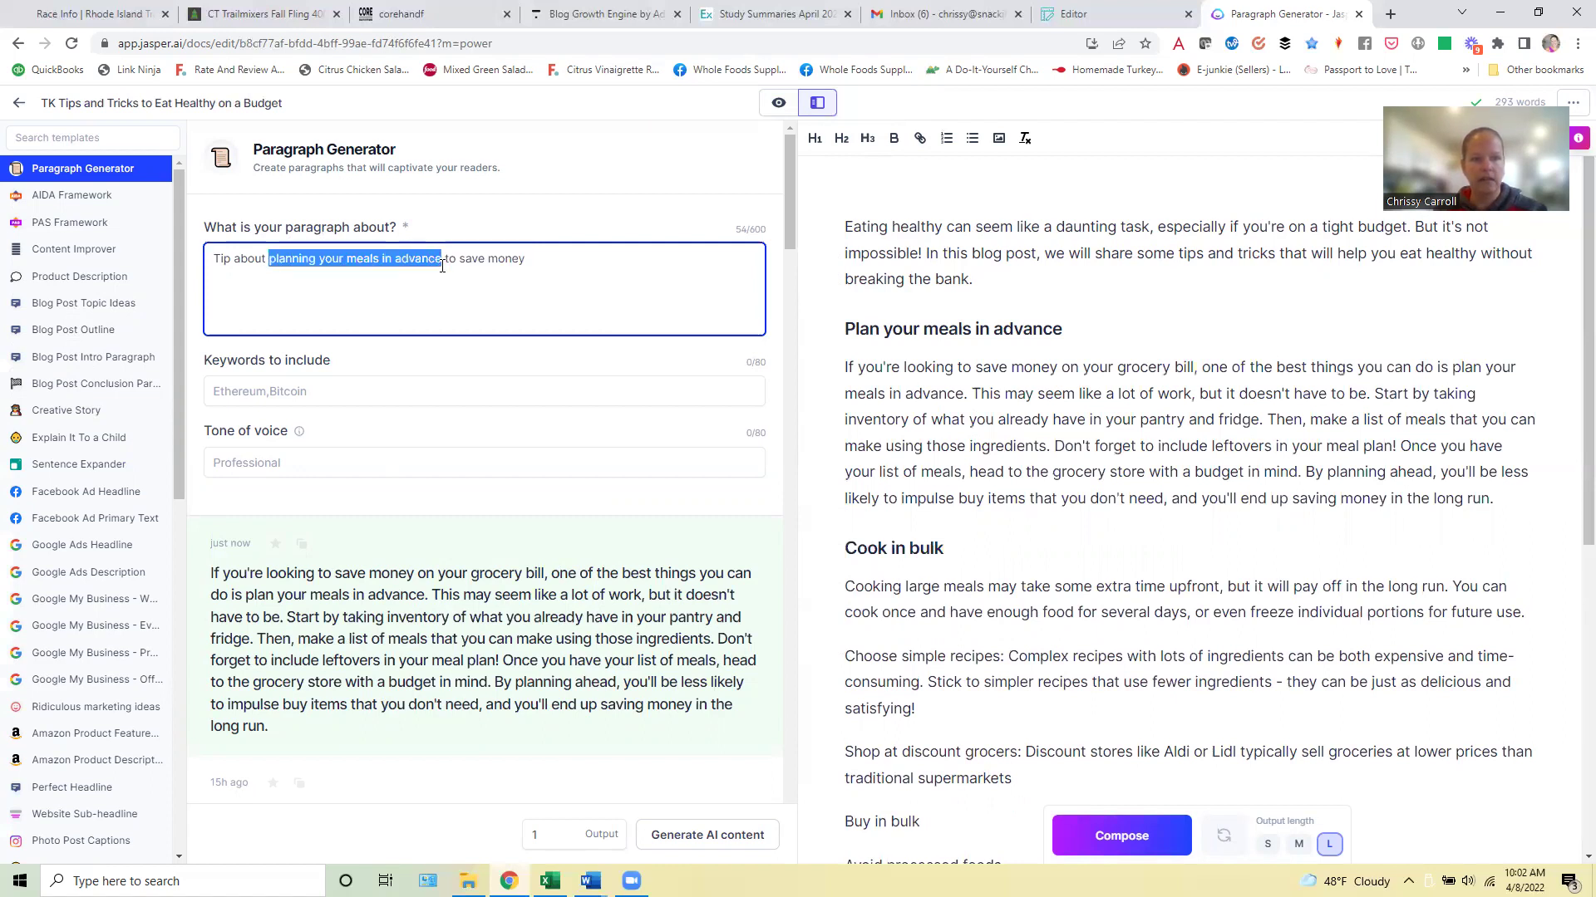
{"action": "key", "text": "ctrl+v"}
{"action": "key", "text": "BackSpace"}
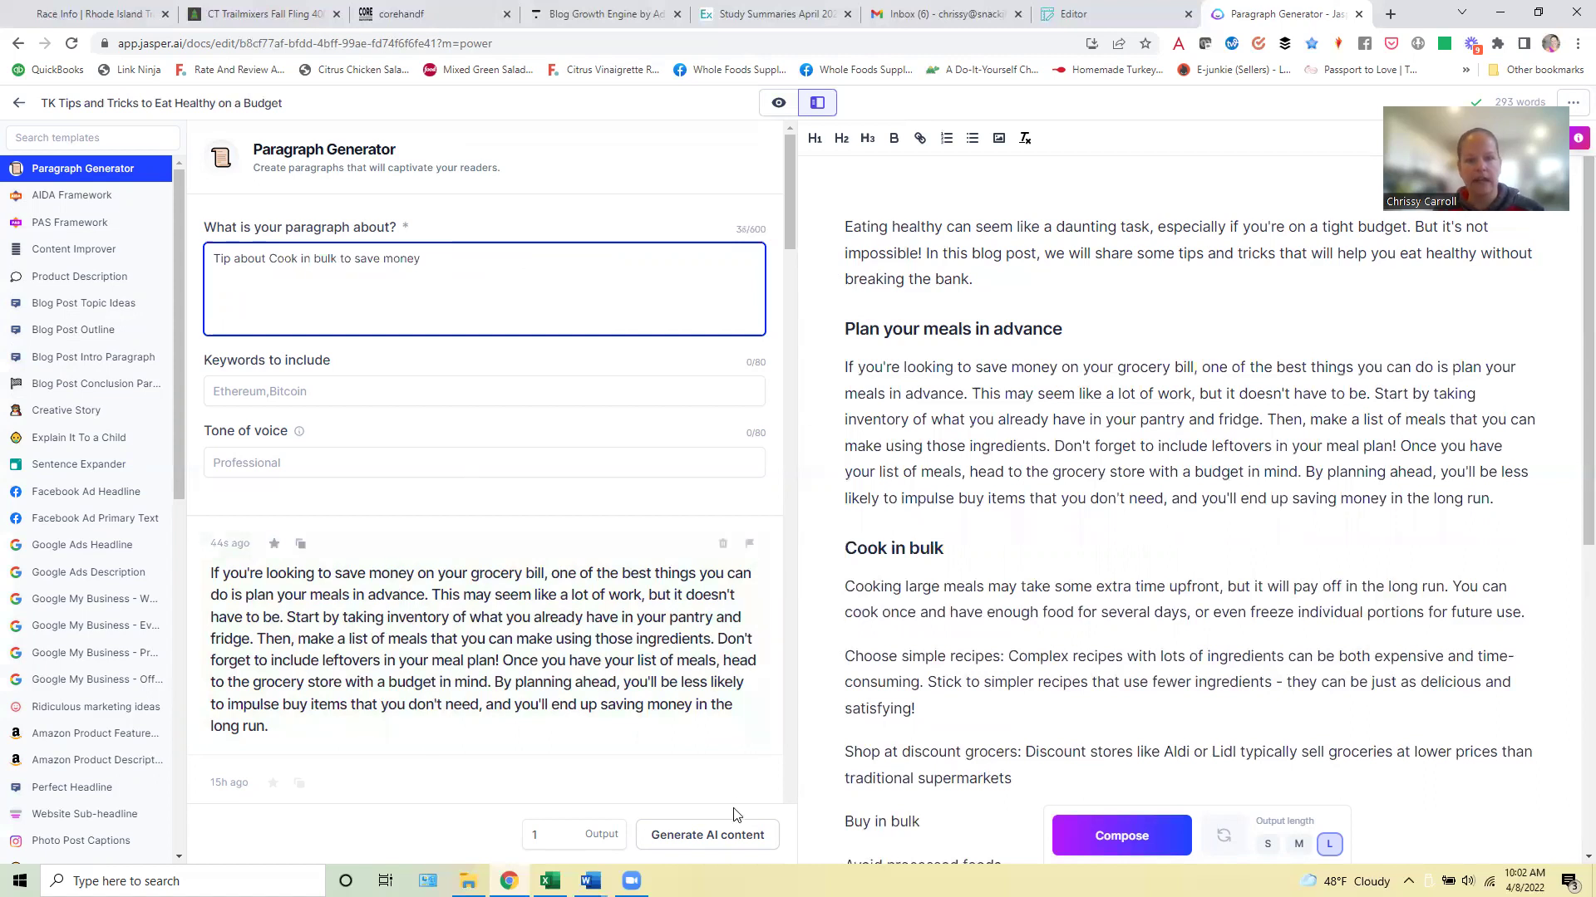
{"action": "left_click", "coordinate": [731, 846]}
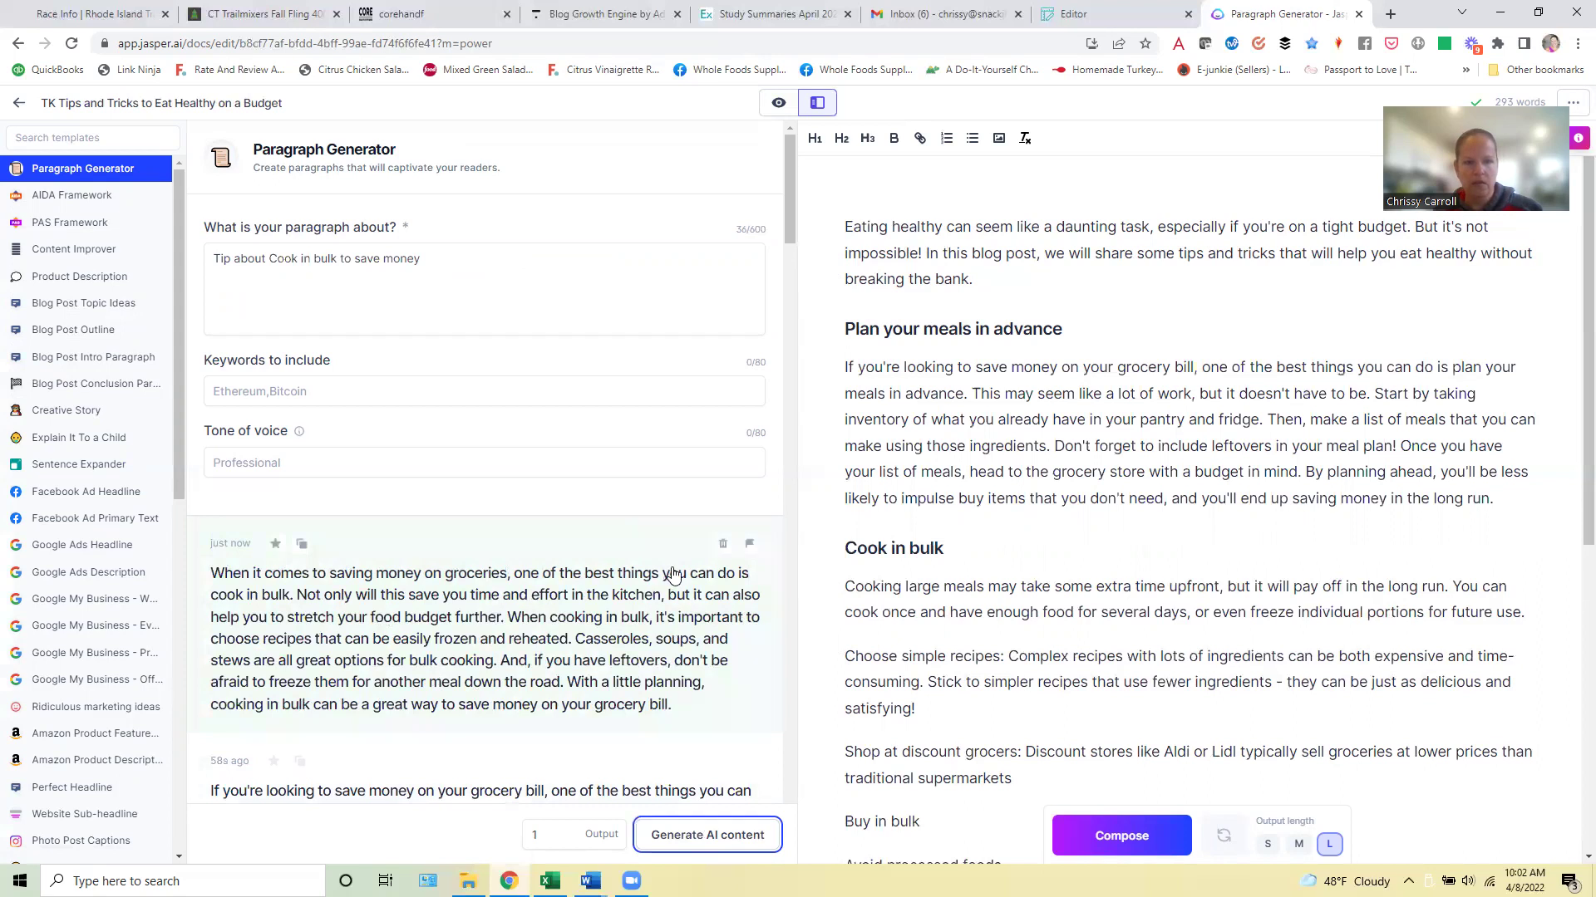
{"action": "left_click", "coordinate": [302, 544]}
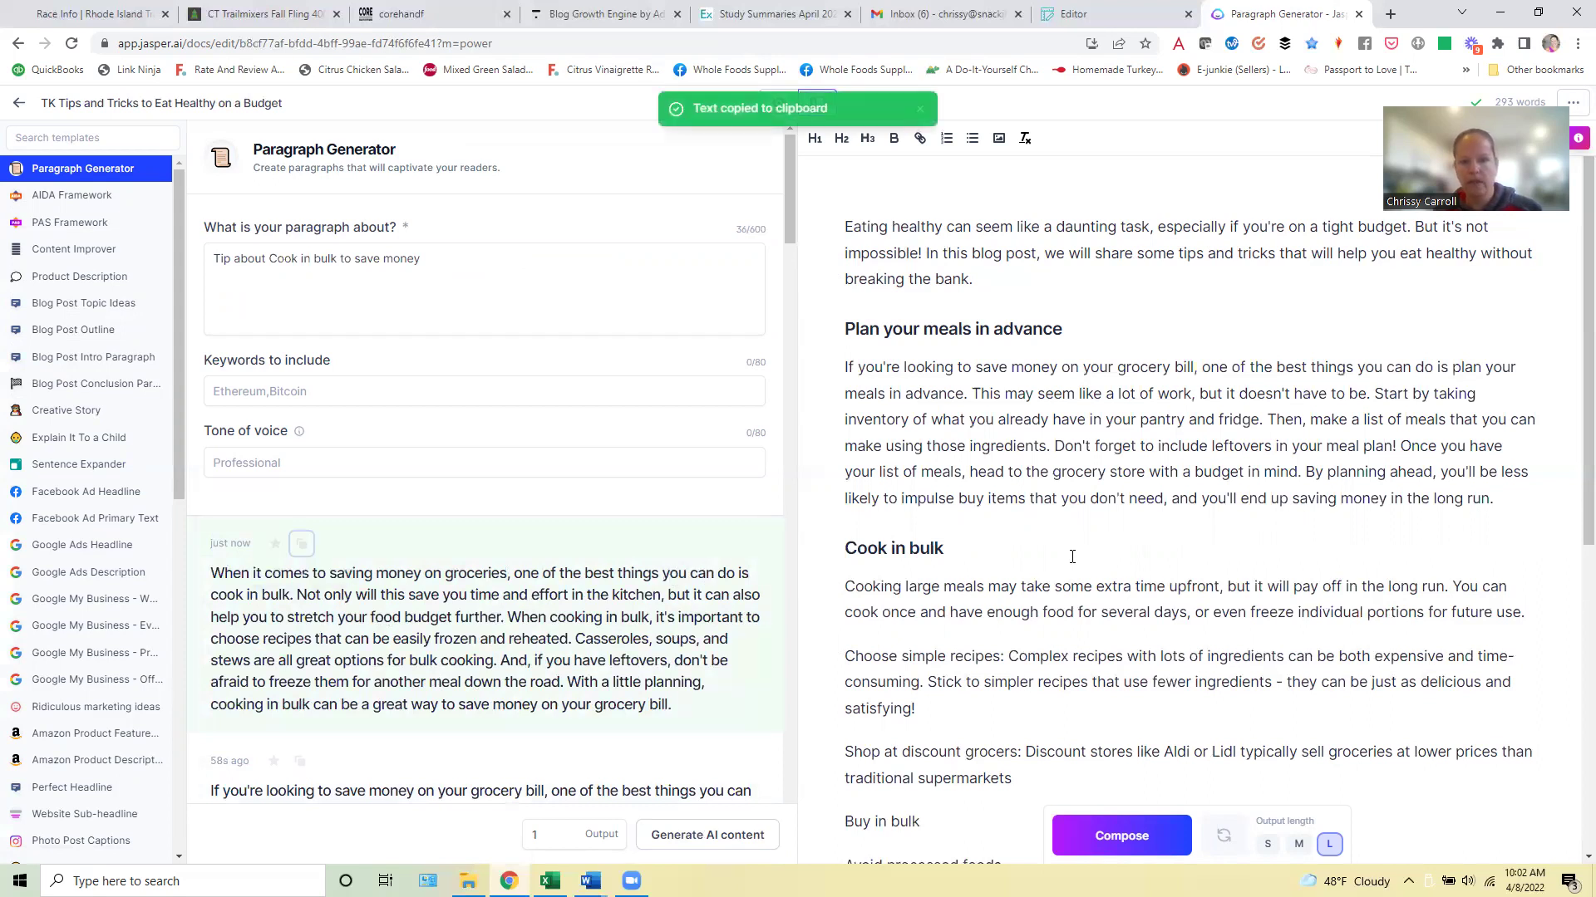
{"action": "left_click", "coordinate": [1072, 557]}
{"action": "key", "text": "ctrl+v"}
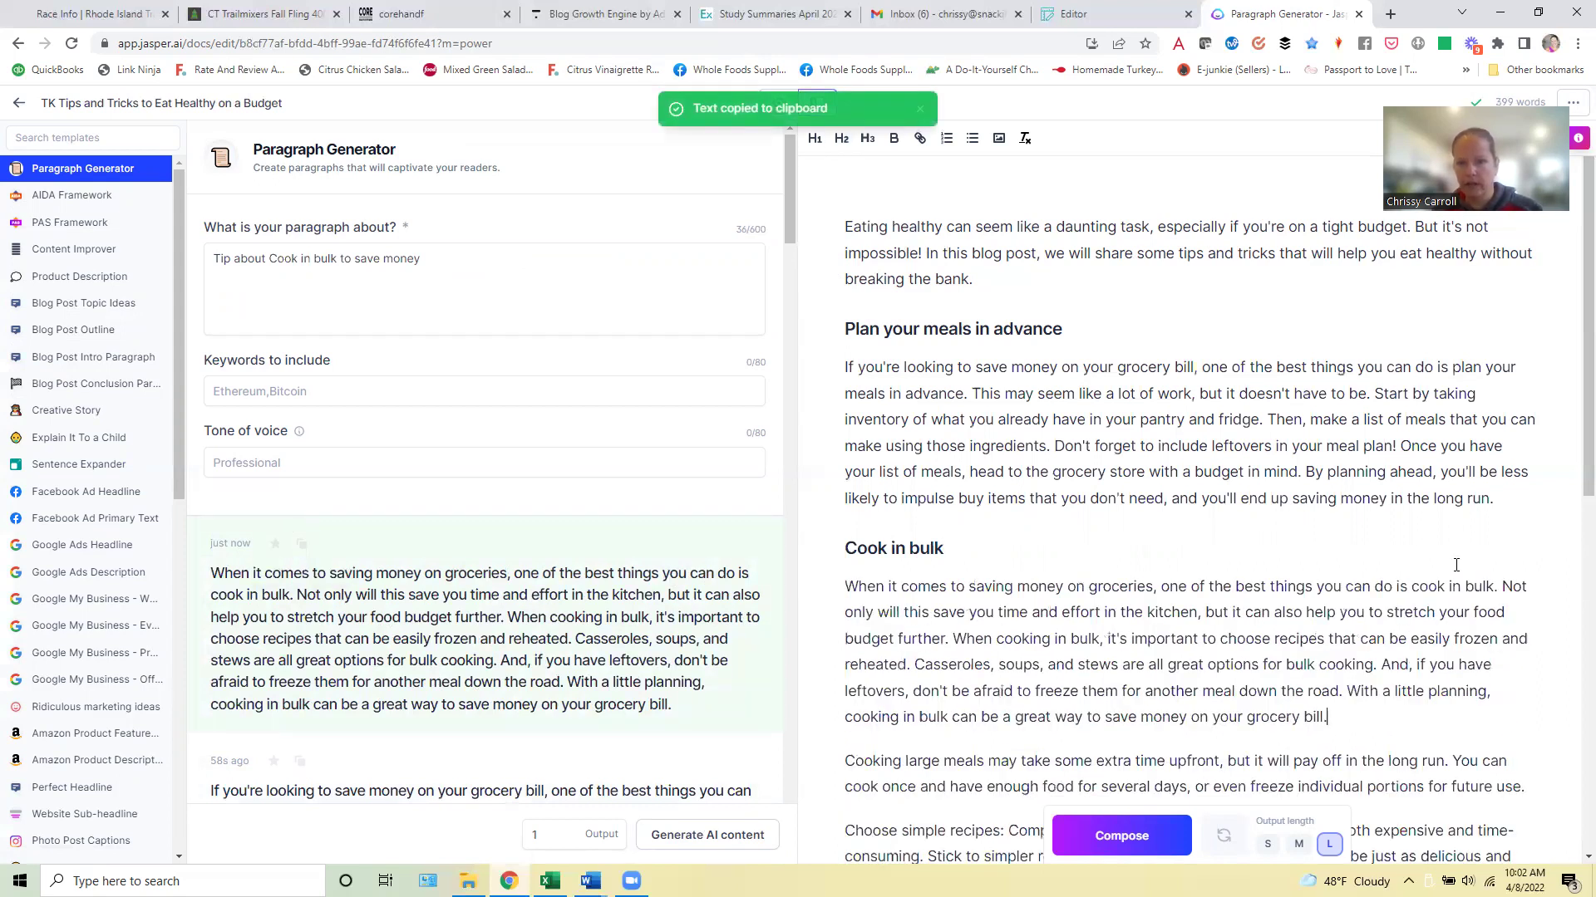
Delete the old 'Cooking large meals' paragraph
{"action": "left_click_drag", "start_coordinate": [1500, 586], "coordinate": [947, 593]}
{"action": "left_click", "coordinate": [965, 614]}
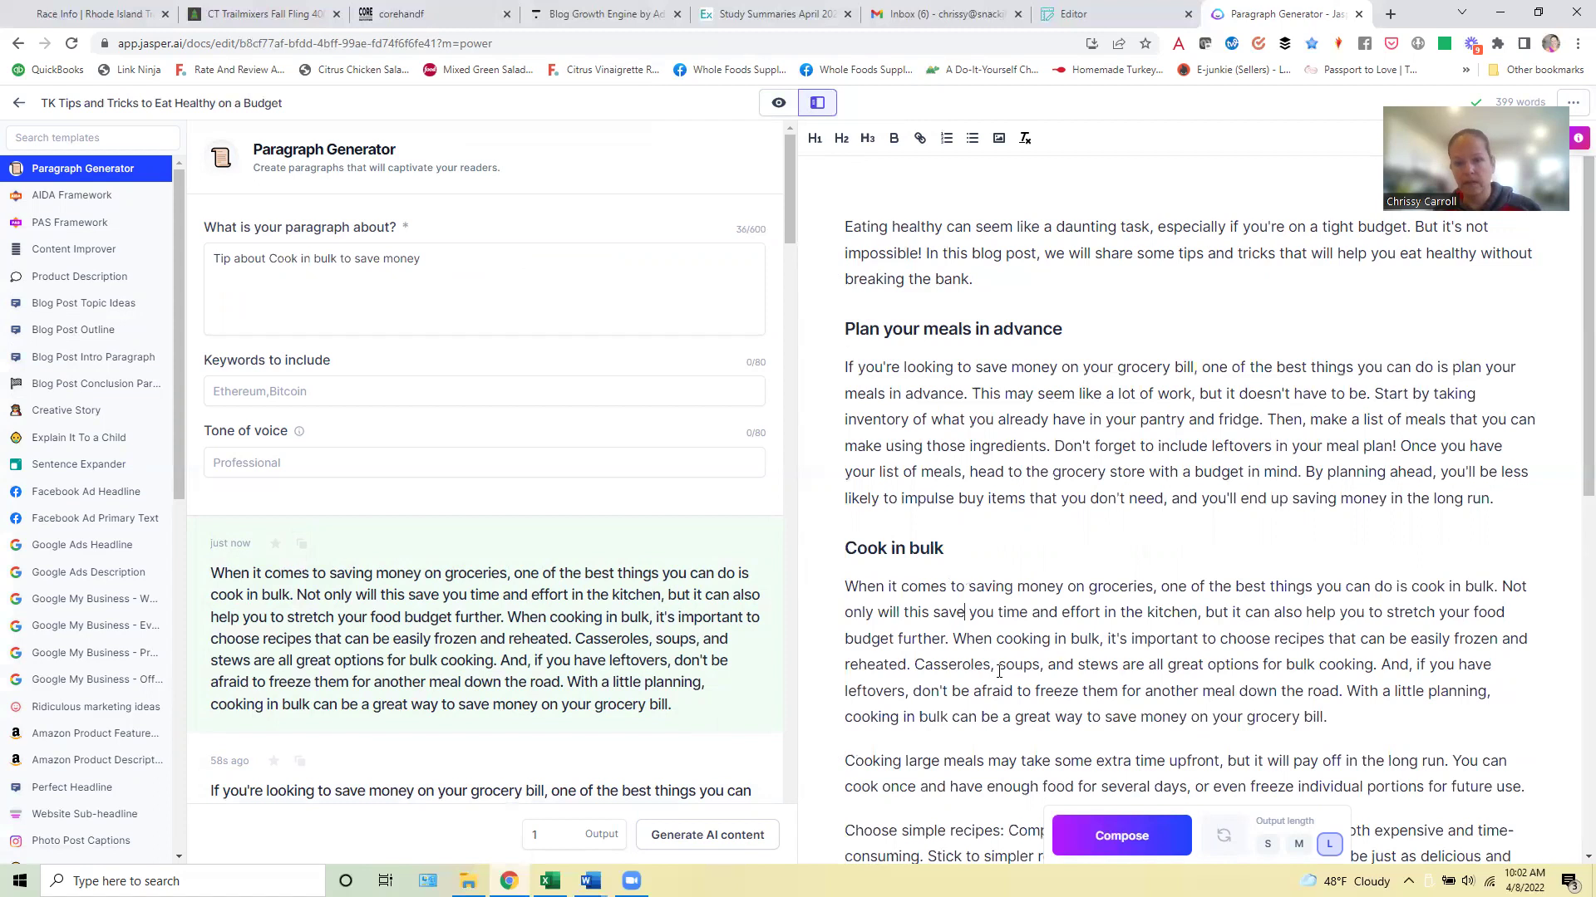
{"action": "scroll", "coordinate": [884, 643], "scroll_direction": "down", "scroll_amount": 2}
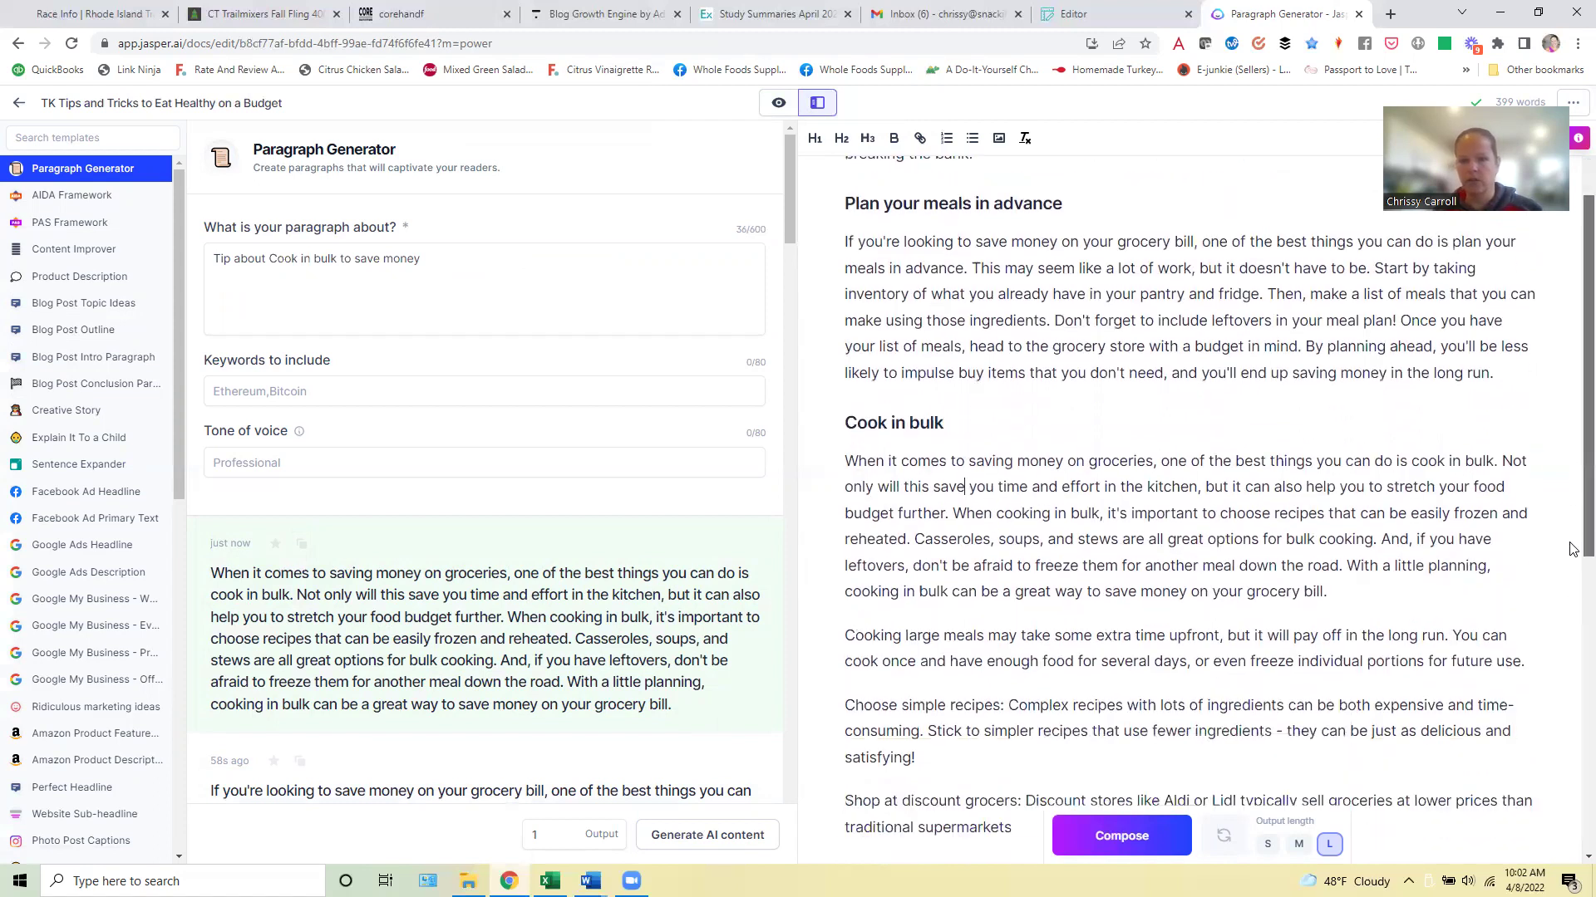
{"action": "left_click_drag", "start_coordinate": [845, 612], "coordinate": [1546, 635]}
{"action": "key", "text": "BackSpace"}
{"action": "key", "text": "BackSpace"}
Split 'Choose simple recipes' onto its own line without the colon and make it an H2 heading
{"action": "left_click", "coordinate": [1014, 612]}
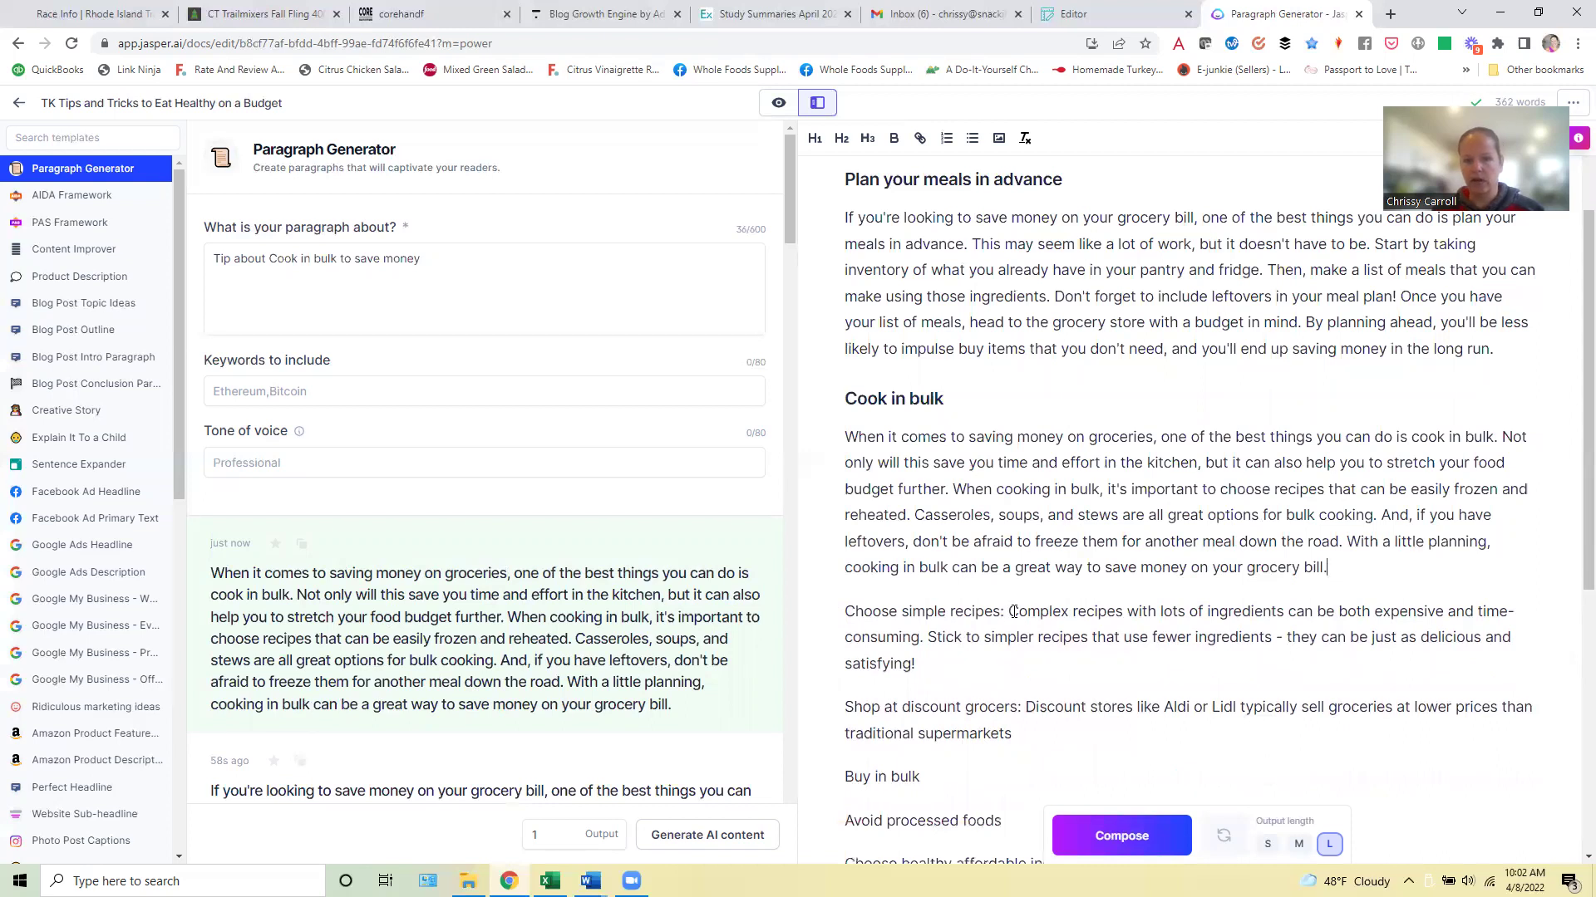
{"action": "key", "text": "BackSpace"}
{"action": "key", "text": "BackSpace"}
{"action": "key", "text": "Return"}
{"action": "triple_click", "coordinate": [996, 612]}
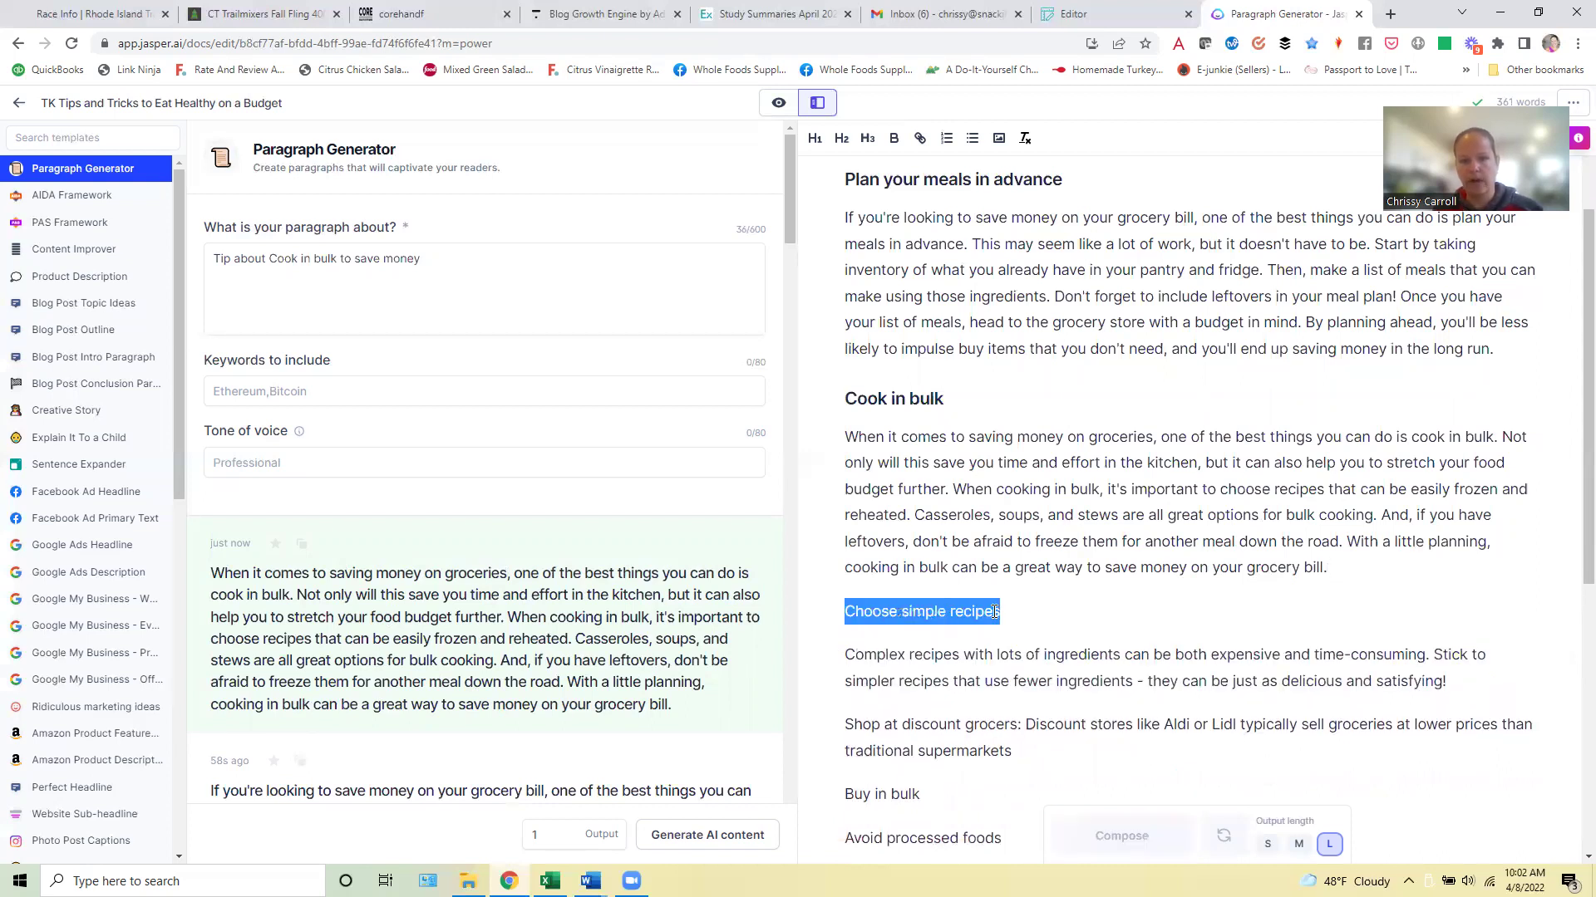
{"action": "left_click", "coordinate": [841, 140]}
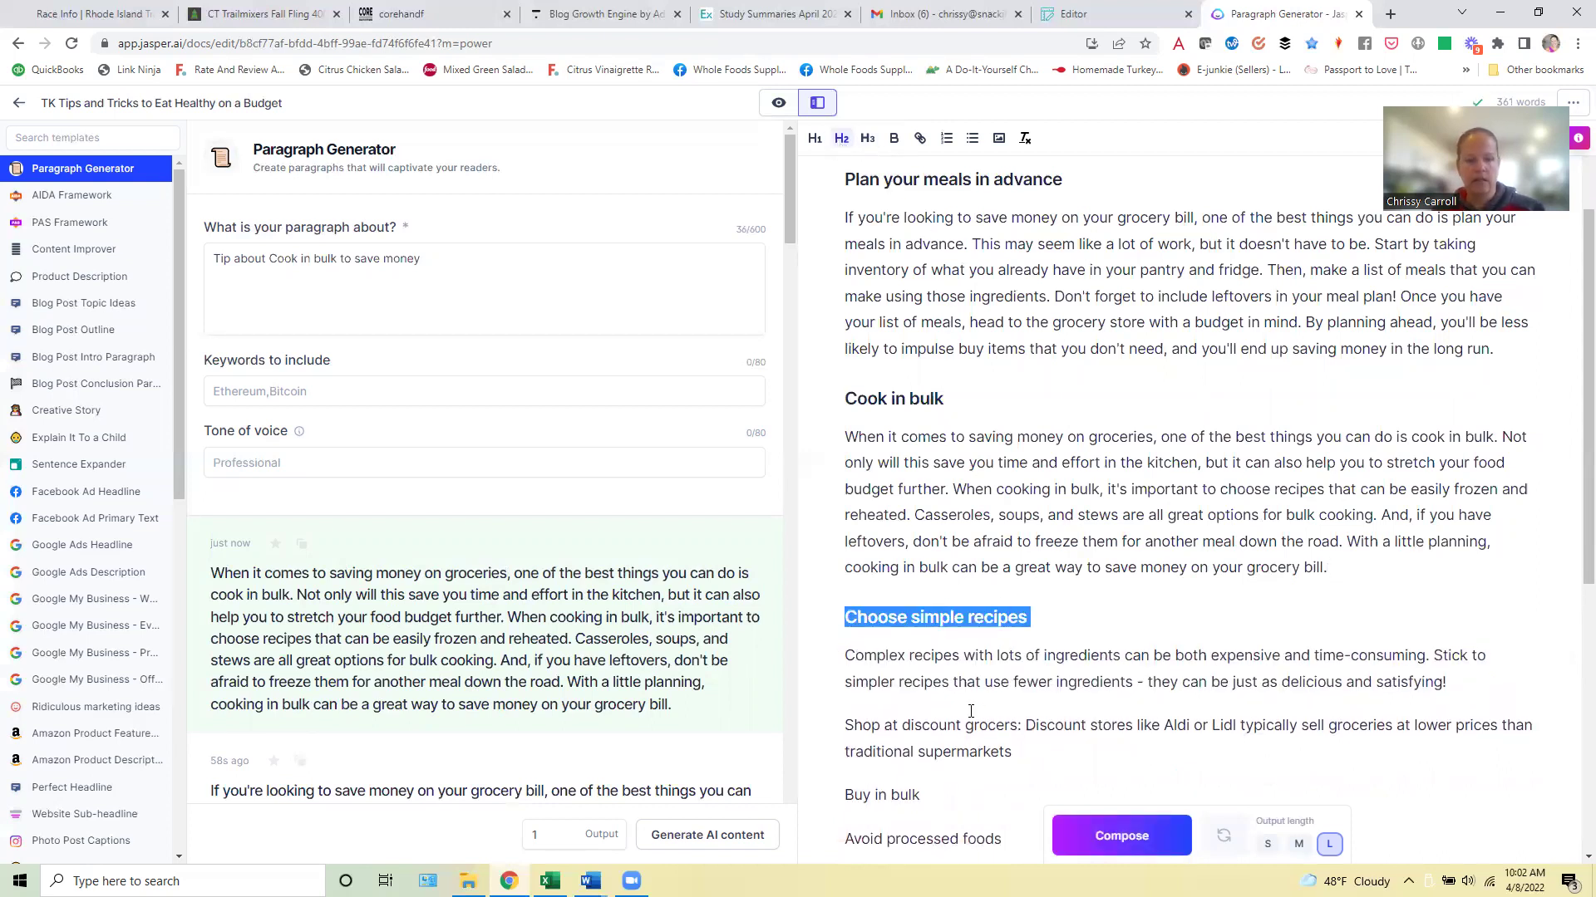
Set the paragraph topic to 'Choose simple recipes' and generate a new paragraph
{"action": "left_click_drag", "start_coordinate": [336, 259], "coordinate": [268, 259]}
{"action": "key", "text": "ctrl+v"}
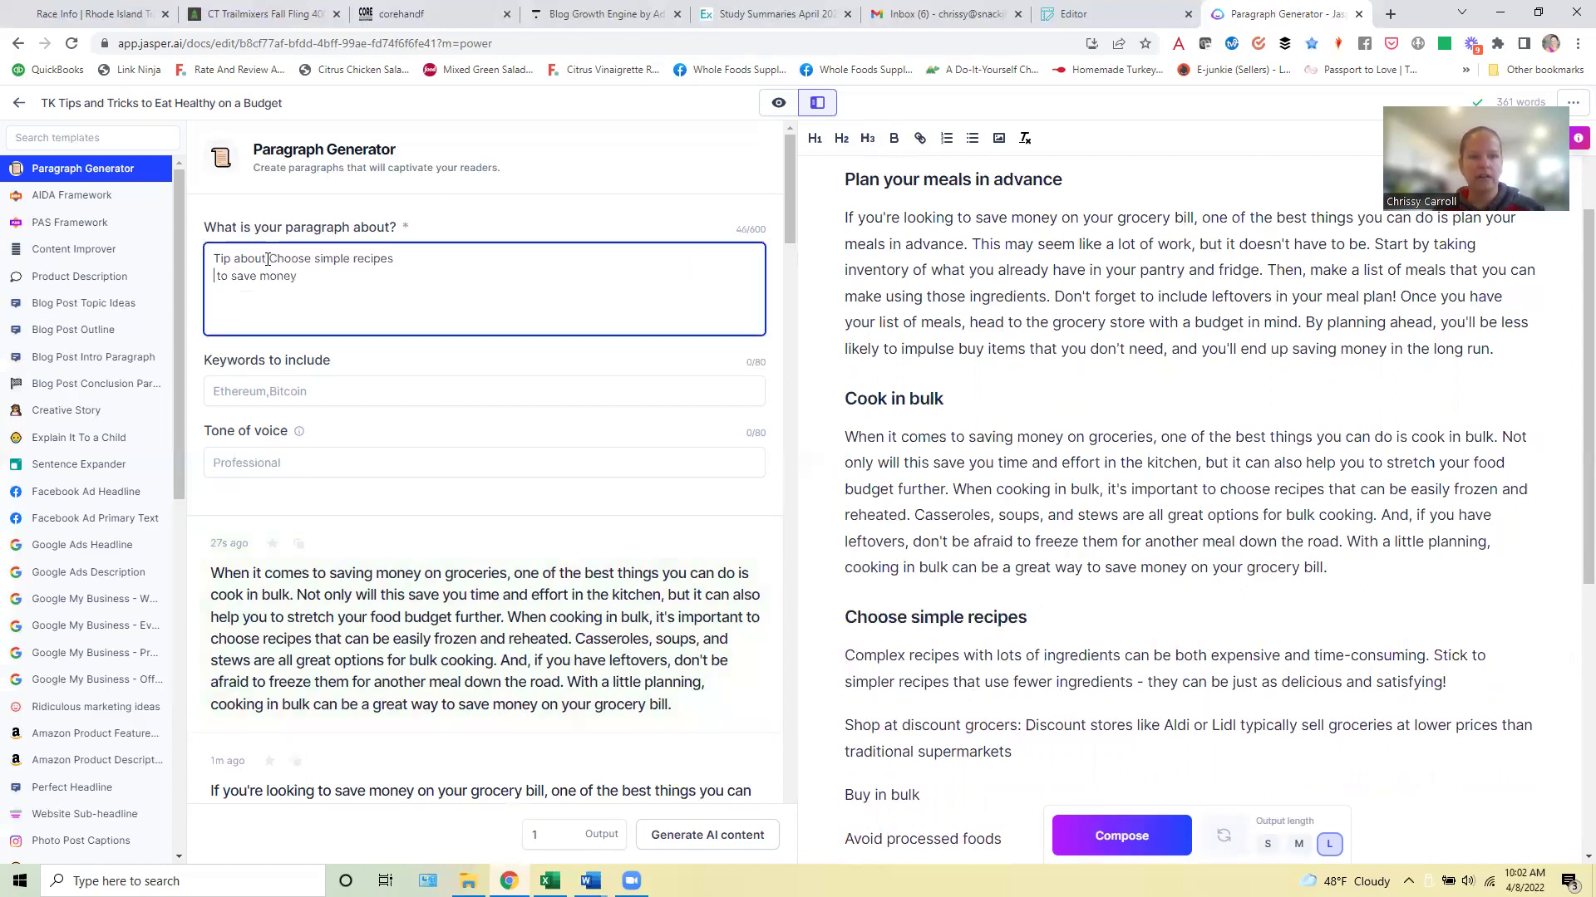
{"action": "key", "text": "BackSpace"}
{"action": "left_click", "coordinate": [711, 835]}
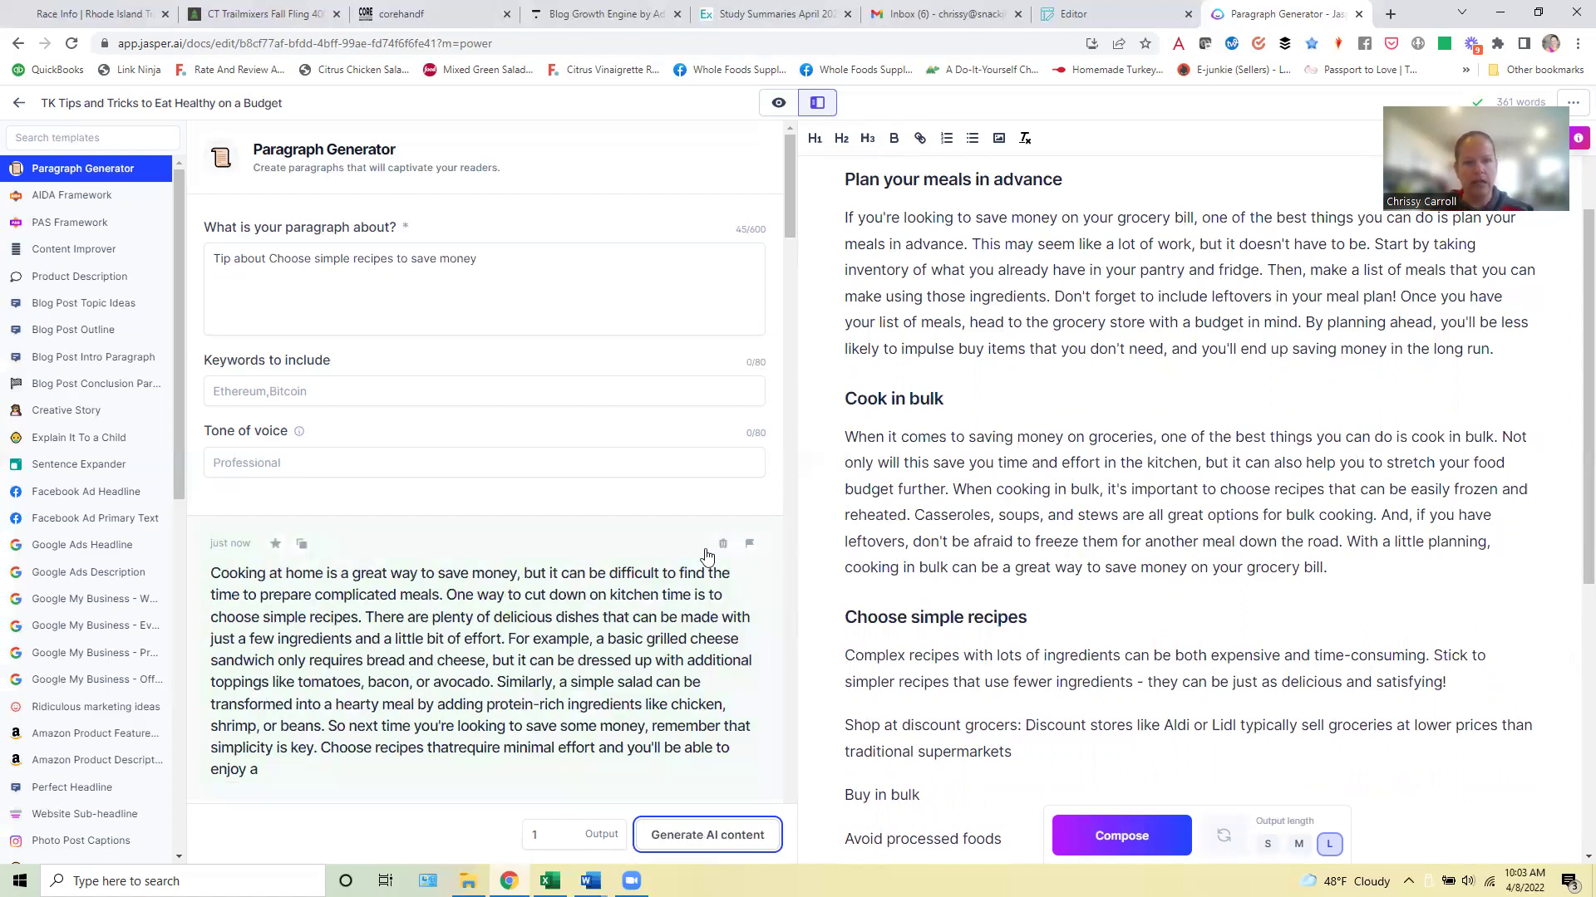
Replace the old Complex recipes paragraph with the generated simple-recipes paragraph
{"action": "left_click", "coordinate": [301, 543]}
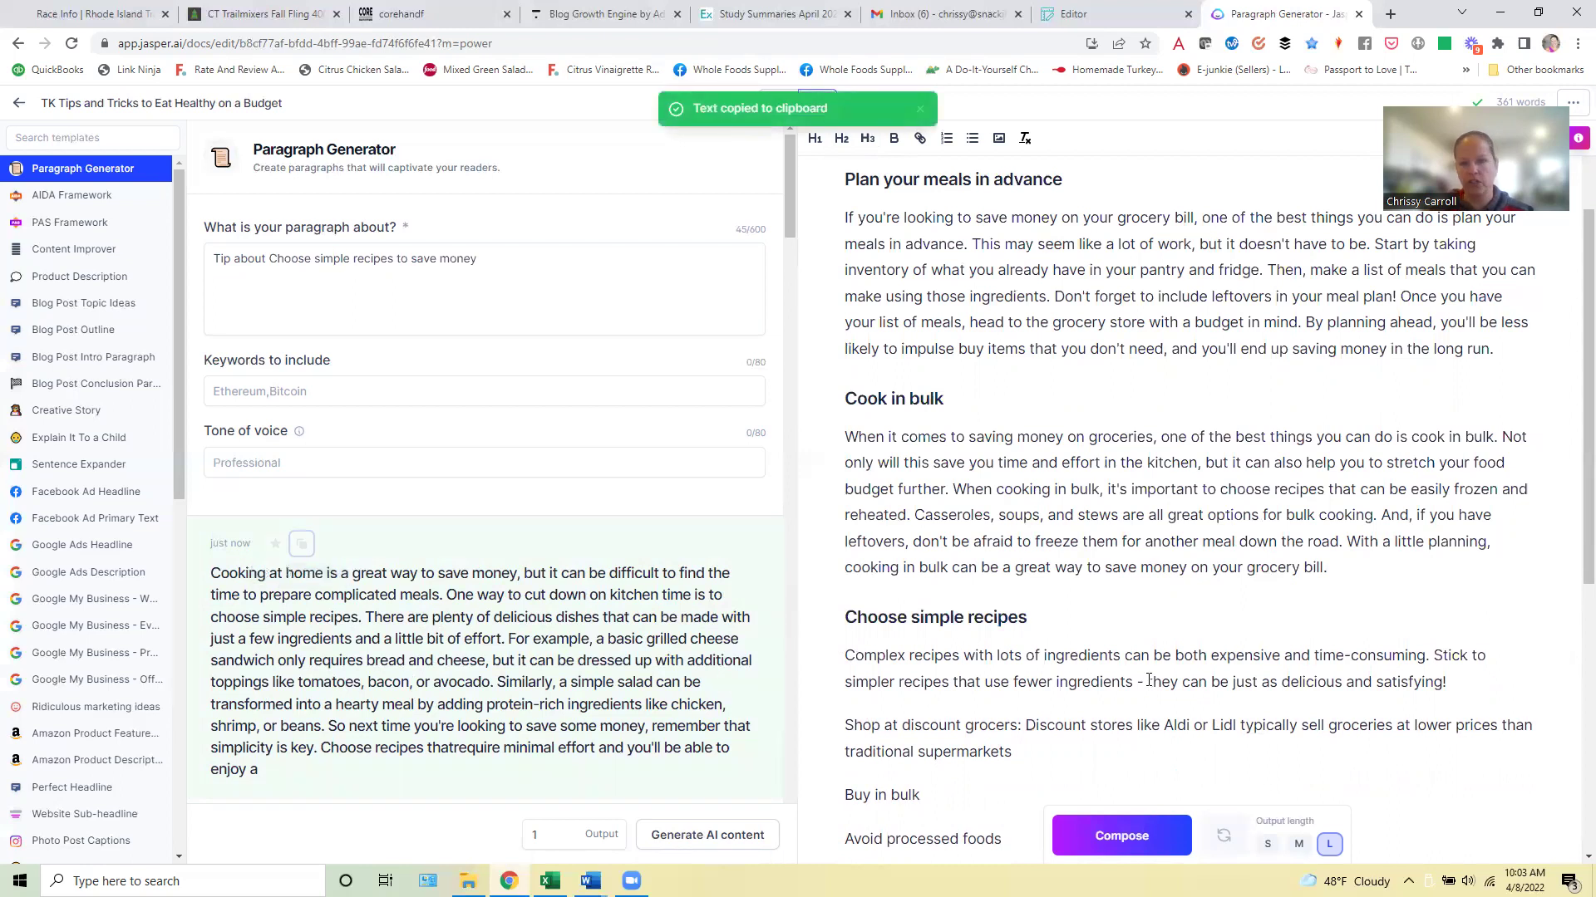
{"action": "left_click", "coordinate": [1083, 618]}
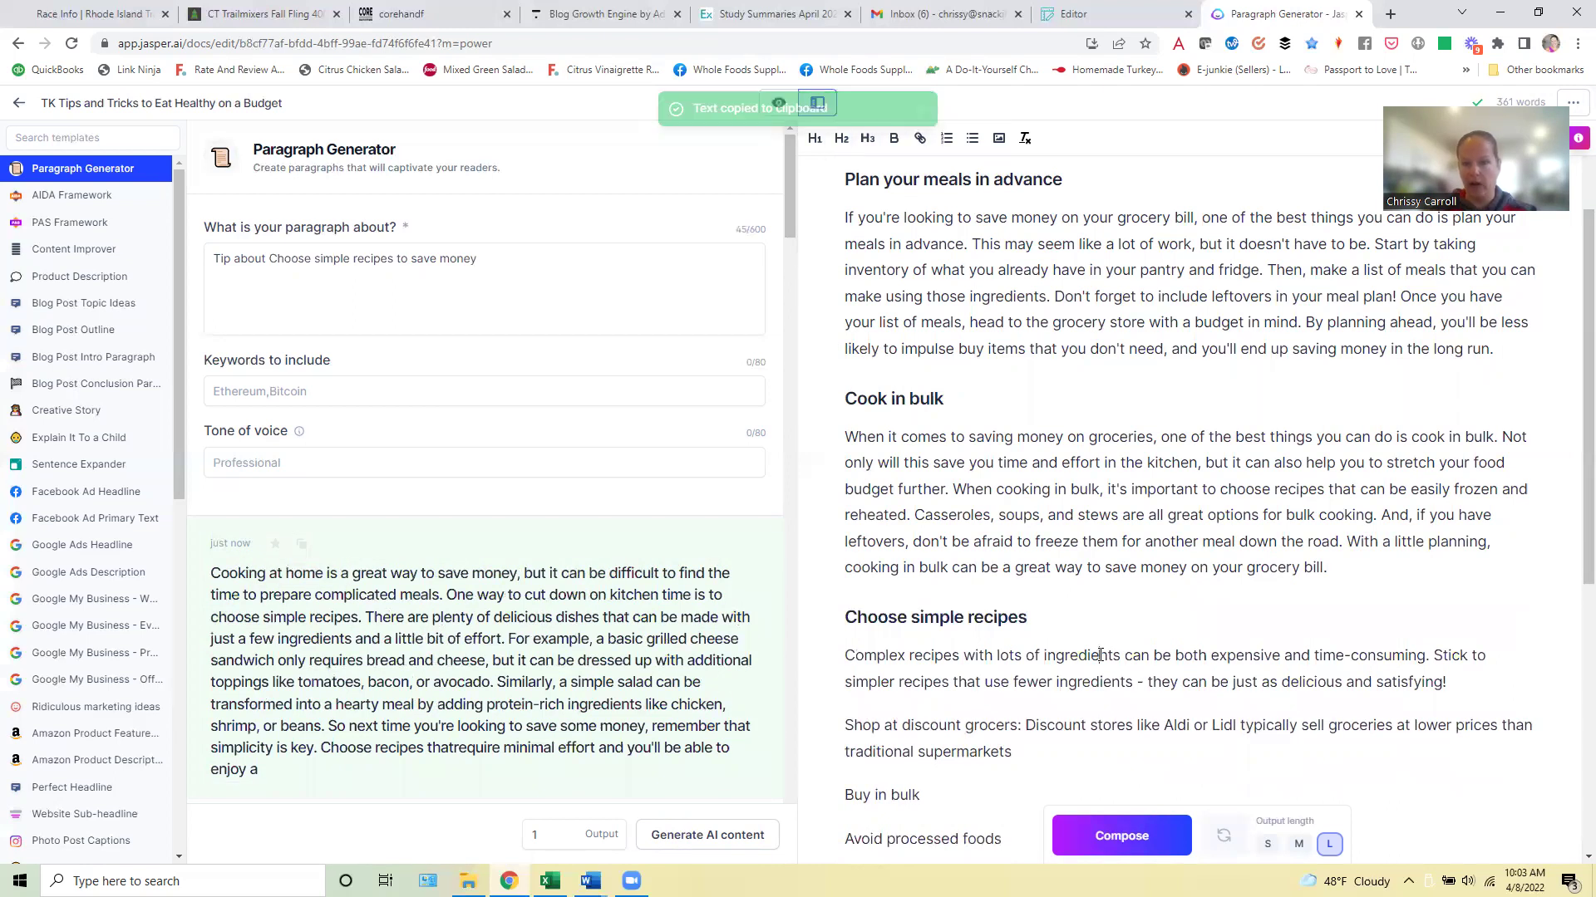
{"action": "triple_click", "coordinate": [1088, 657]}
{"action": "key", "text": "ctrl+v"}
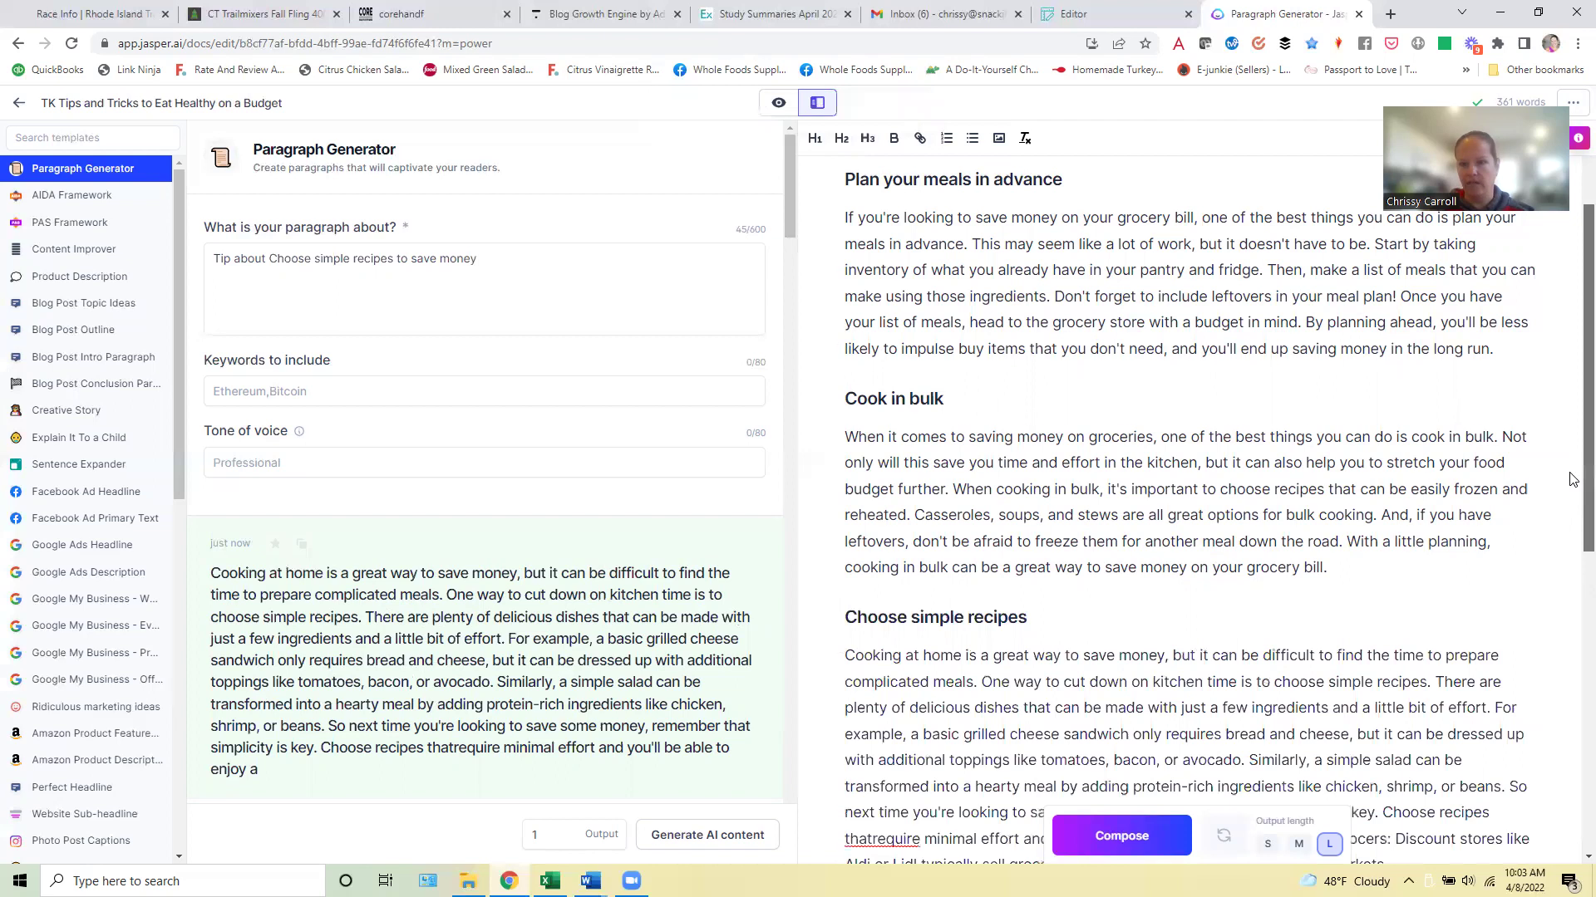
Start a new paragraph at 'For example' and delete the 'So next time' sentence
{"action": "scroll", "coordinate": [1574, 540], "scroll_direction": "down", "scroll_amount": 3}
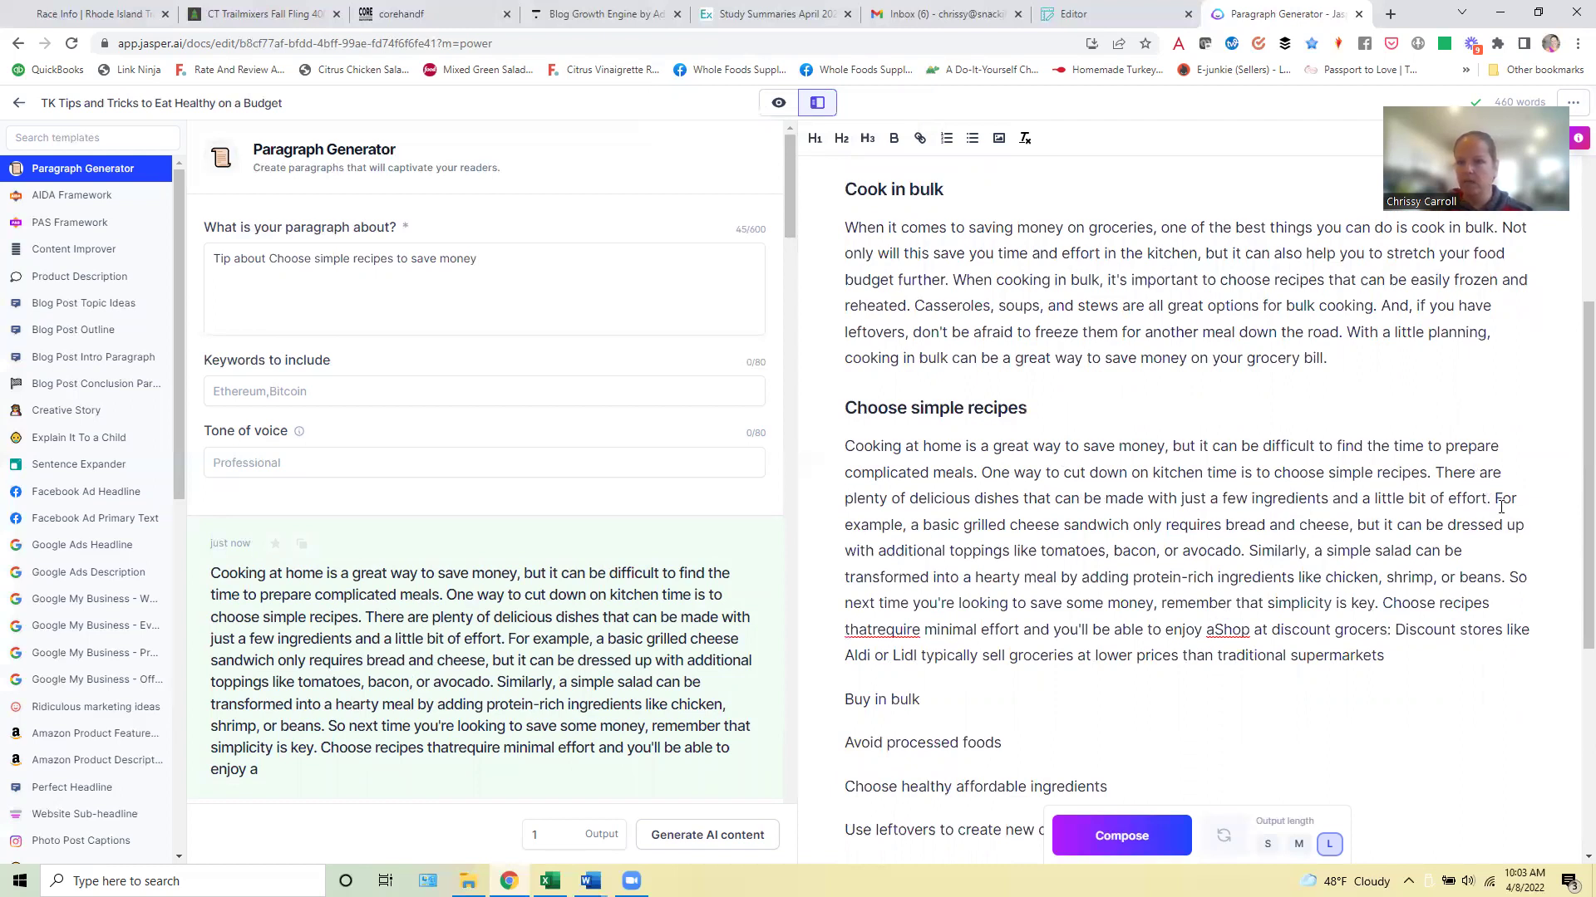
{"action": "left_click", "coordinate": [1496, 498]}
{"action": "key", "text": "Return"}
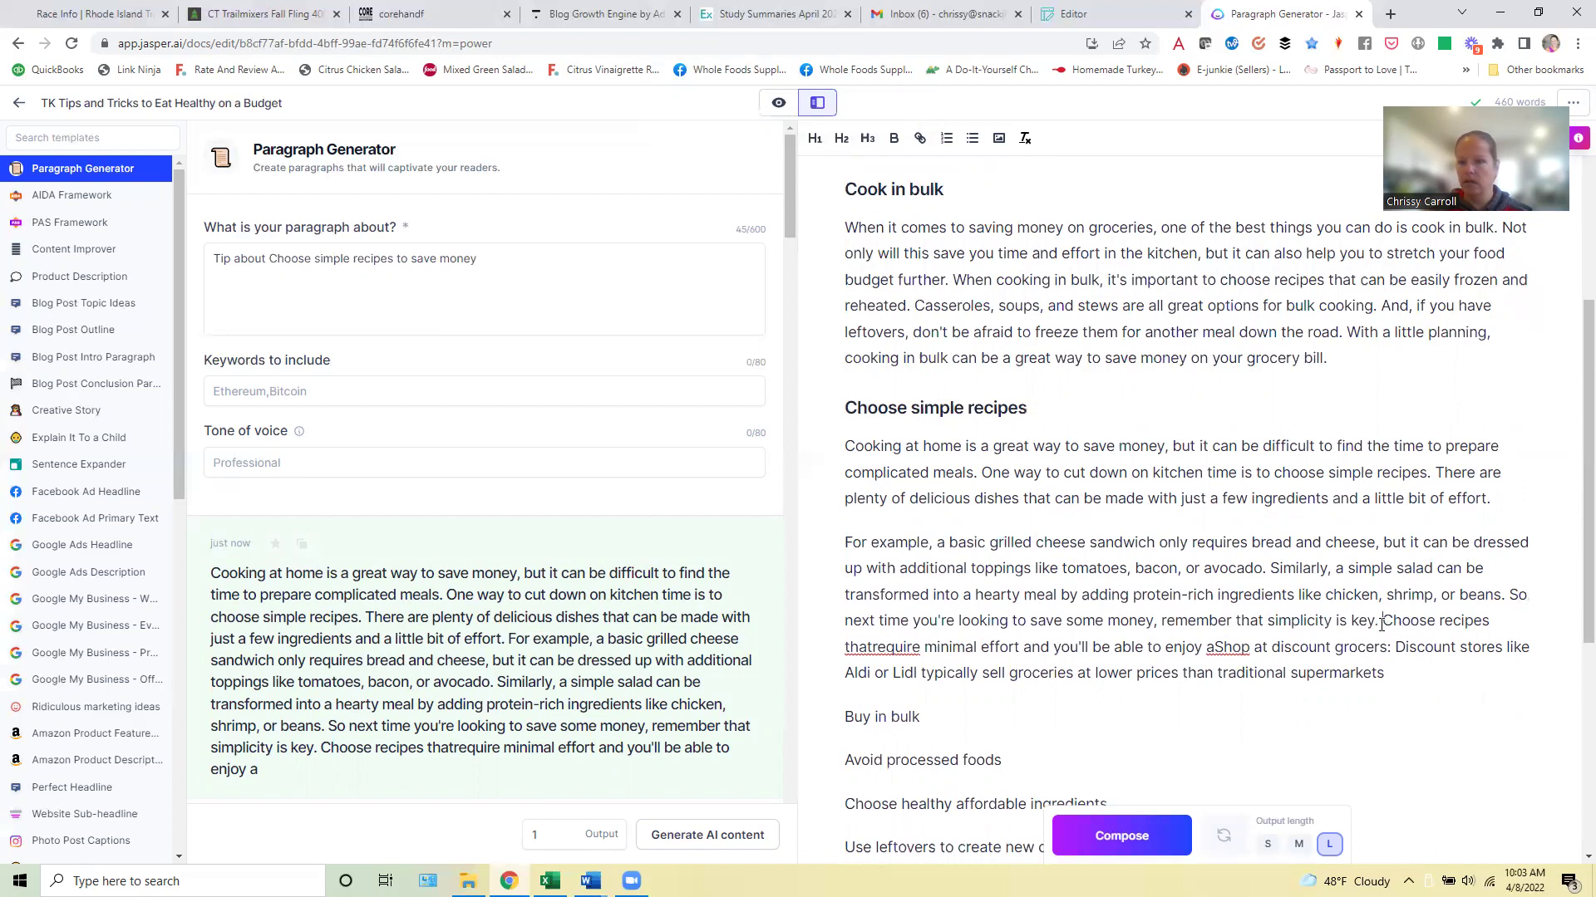
{"action": "left_click_drag", "start_coordinate": [1381, 624], "coordinate": [1512, 595]}
{"action": "key", "text": "BackSpace"}
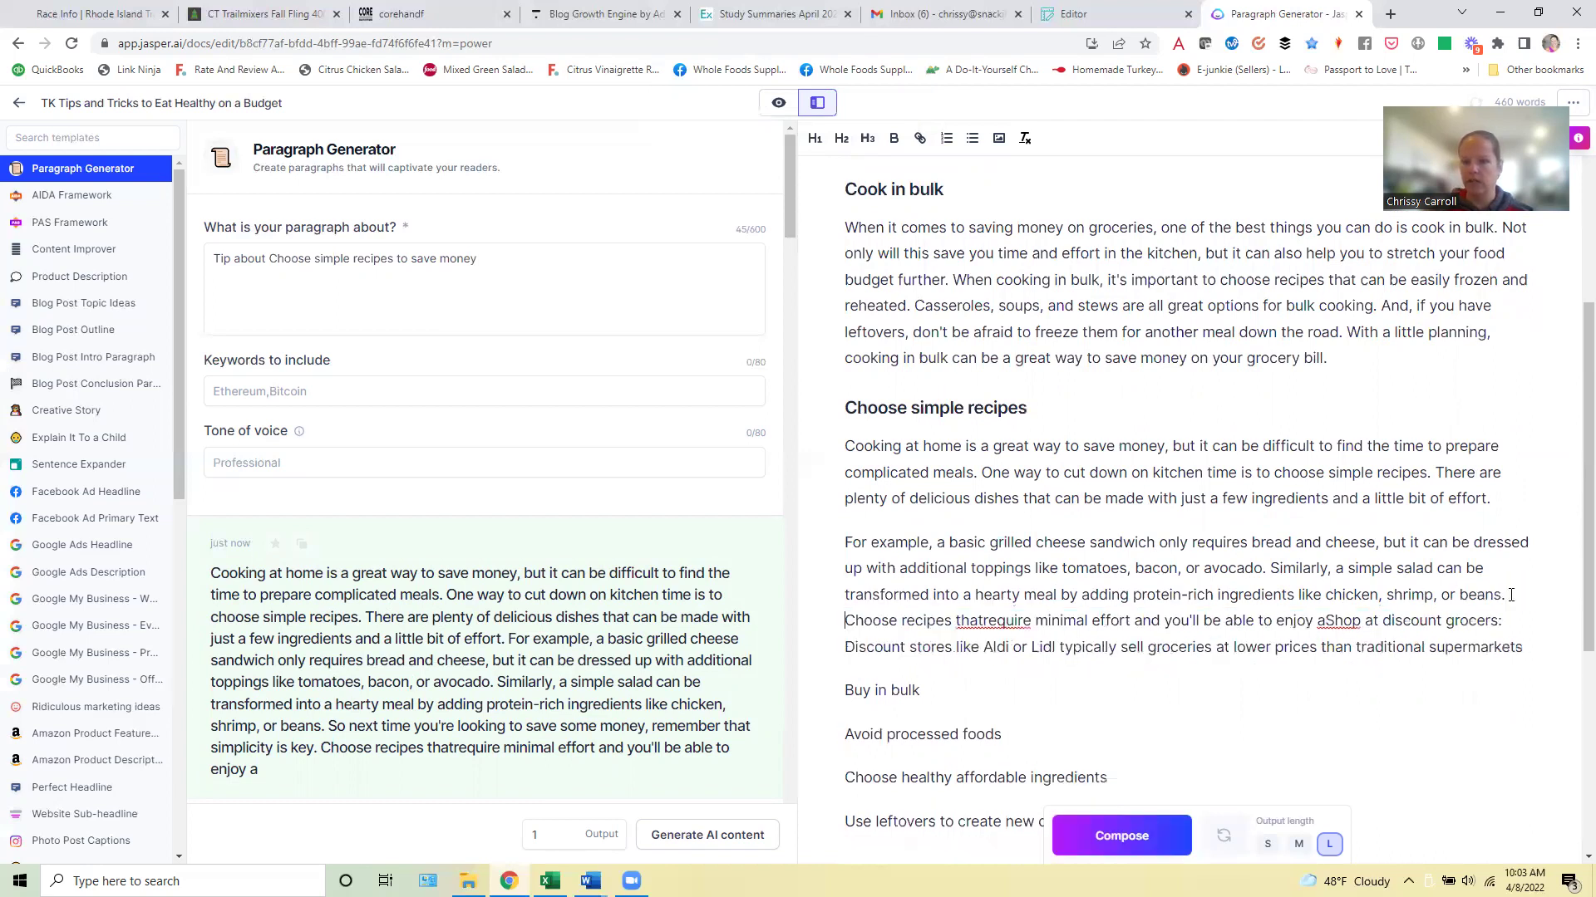
Put 'Shop at discount grocers' on its own line, removing the stray 'a', and split off the Aldi and Lidl sentence
{"action": "left_click", "coordinate": [1313, 622]}
{"action": "key", "text": "Return"}
{"action": "key", "text": "Delete"}
{"action": "key", "text": "Delete"}
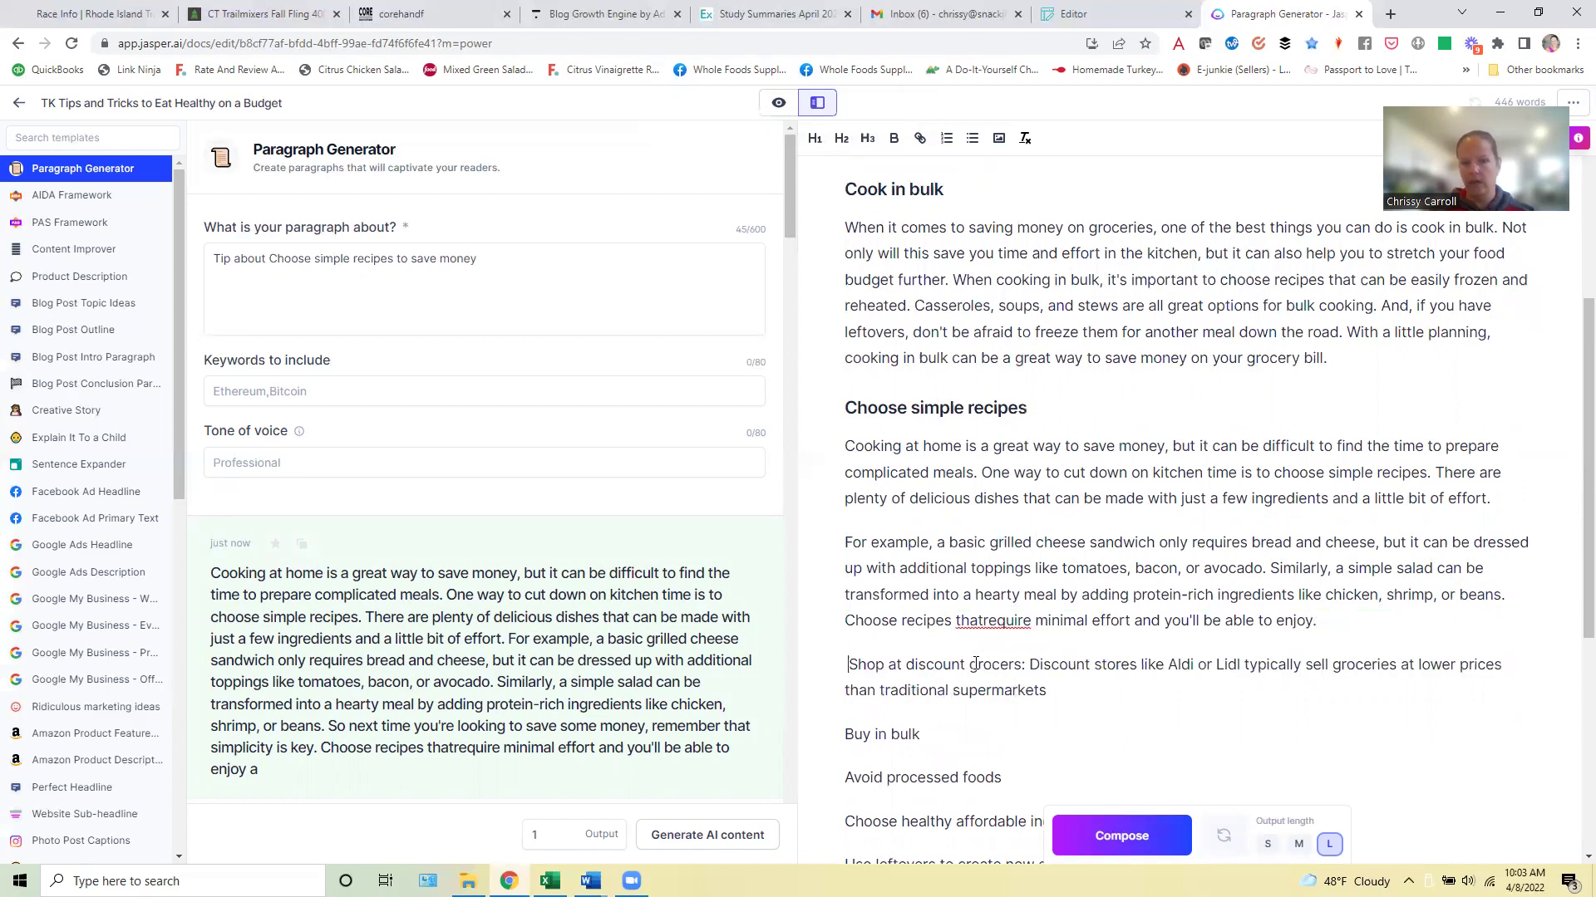
{"action": "key", "text": "Return"}
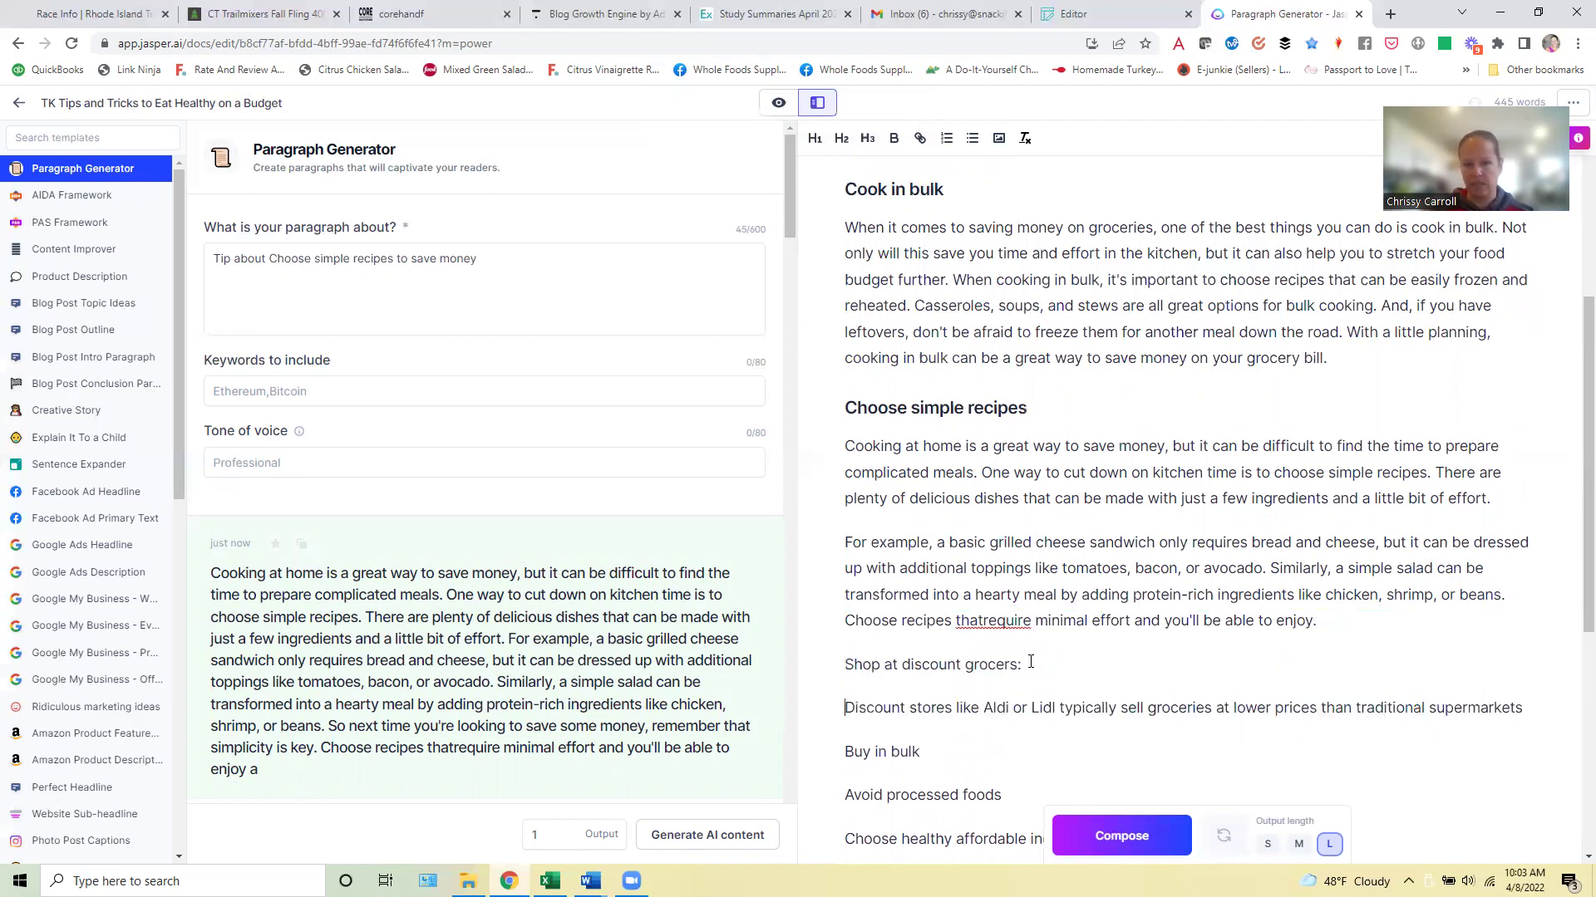
Format the 'Shop at discount grocers' line as an H2 heading
{"action": "left_click_drag", "start_coordinate": [1018, 665], "coordinate": [843, 666]}
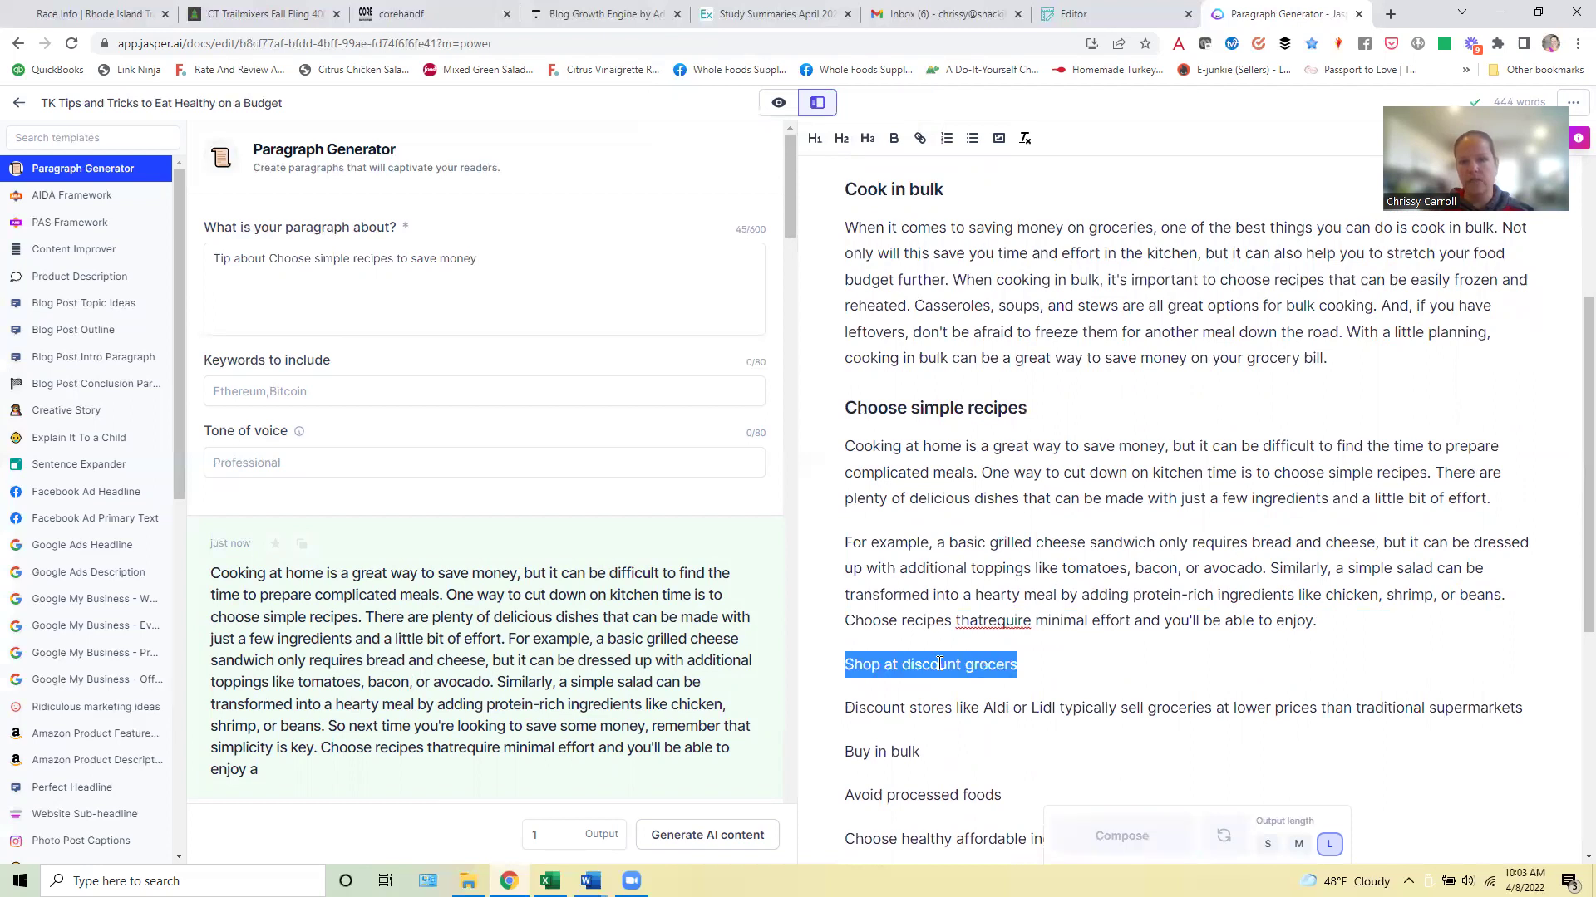
{"action": "left_click", "coordinate": [851, 155]}
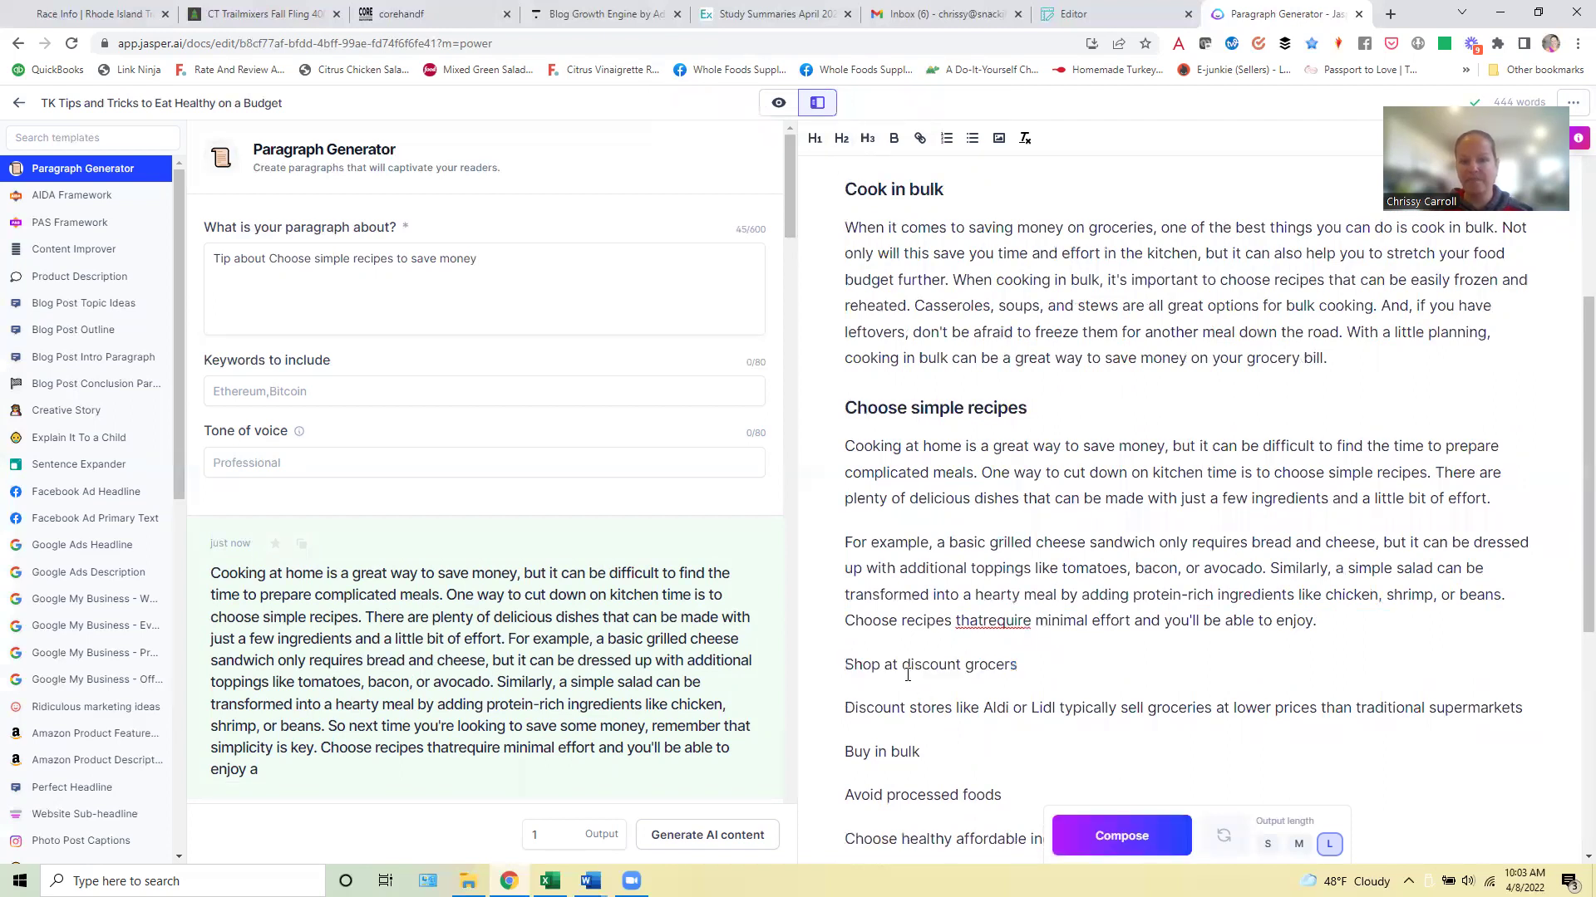
{"action": "triple_click", "coordinate": [905, 671]}
{"action": "key", "text": "ctrl+c"}
{"action": "left_click", "coordinate": [841, 138]}
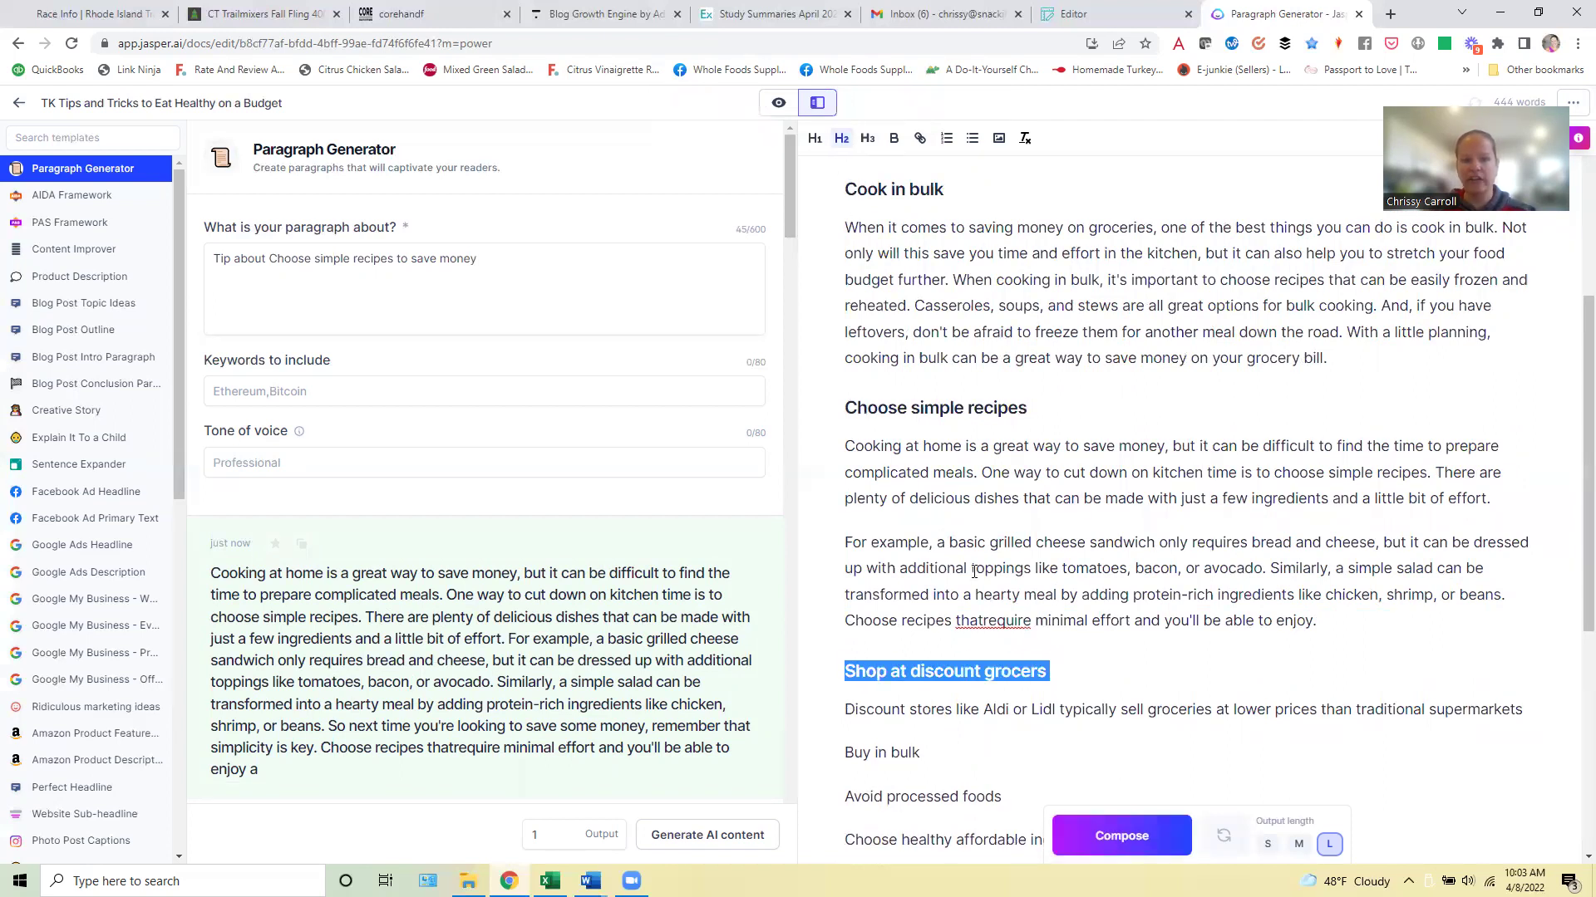
Change the Paragraph Generator topic to 'Shop at discount grocers' and generate a paragraph
{"action": "left_click_drag", "start_coordinate": [392, 263], "coordinate": [268, 260]}
{"action": "key", "text": "ctrl+v"}
{"action": "key", "text": "BackSpace"}
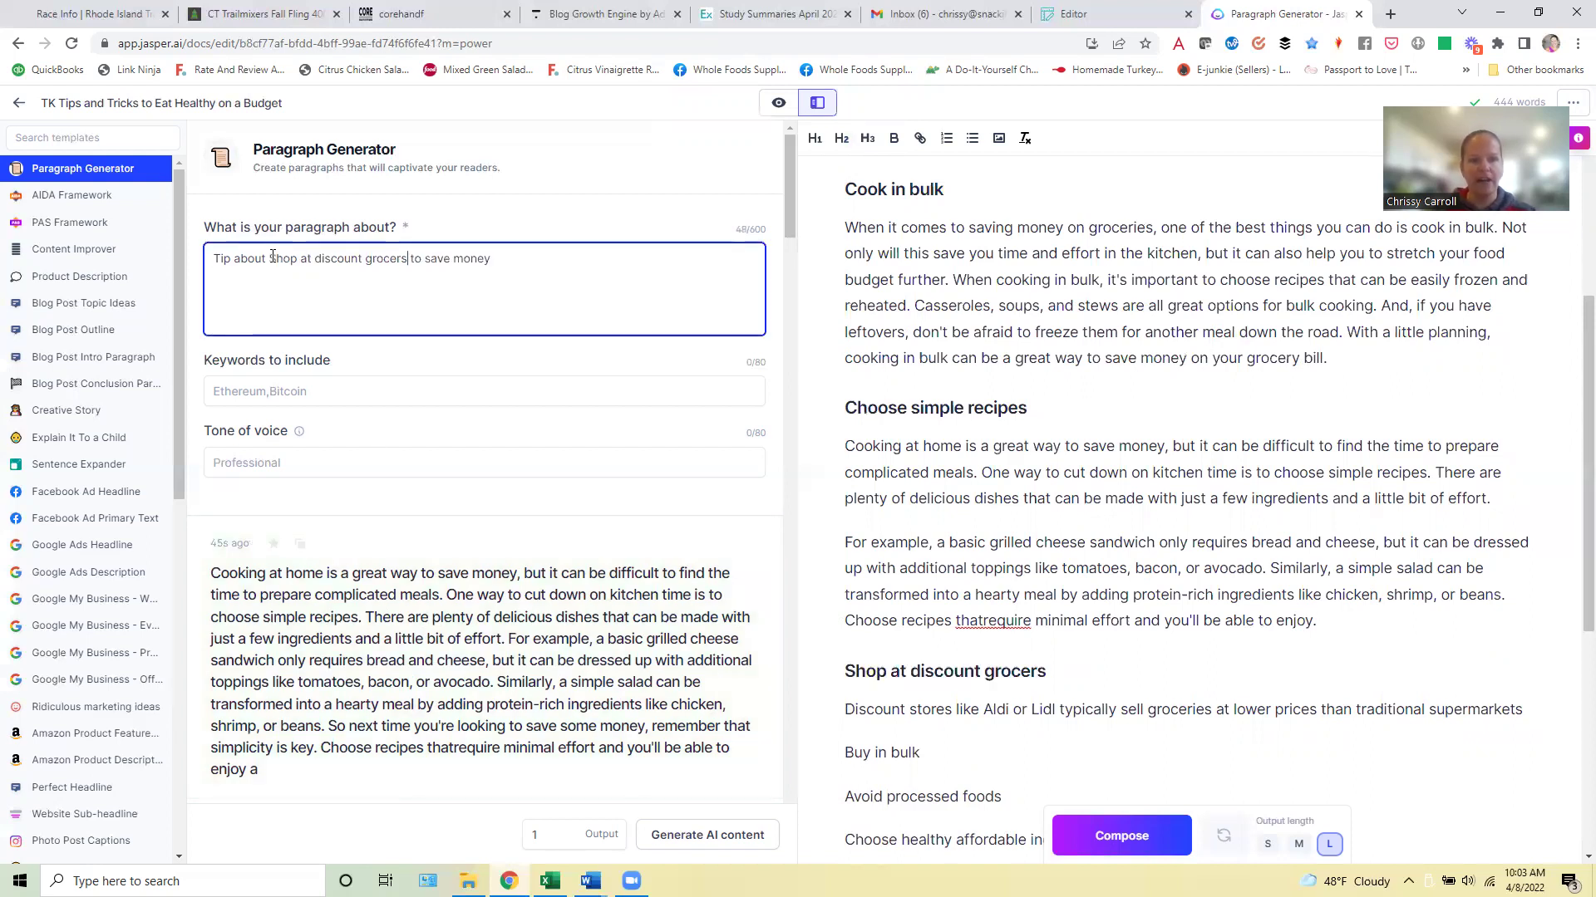
{"action": "left_click", "coordinate": [711, 836]}
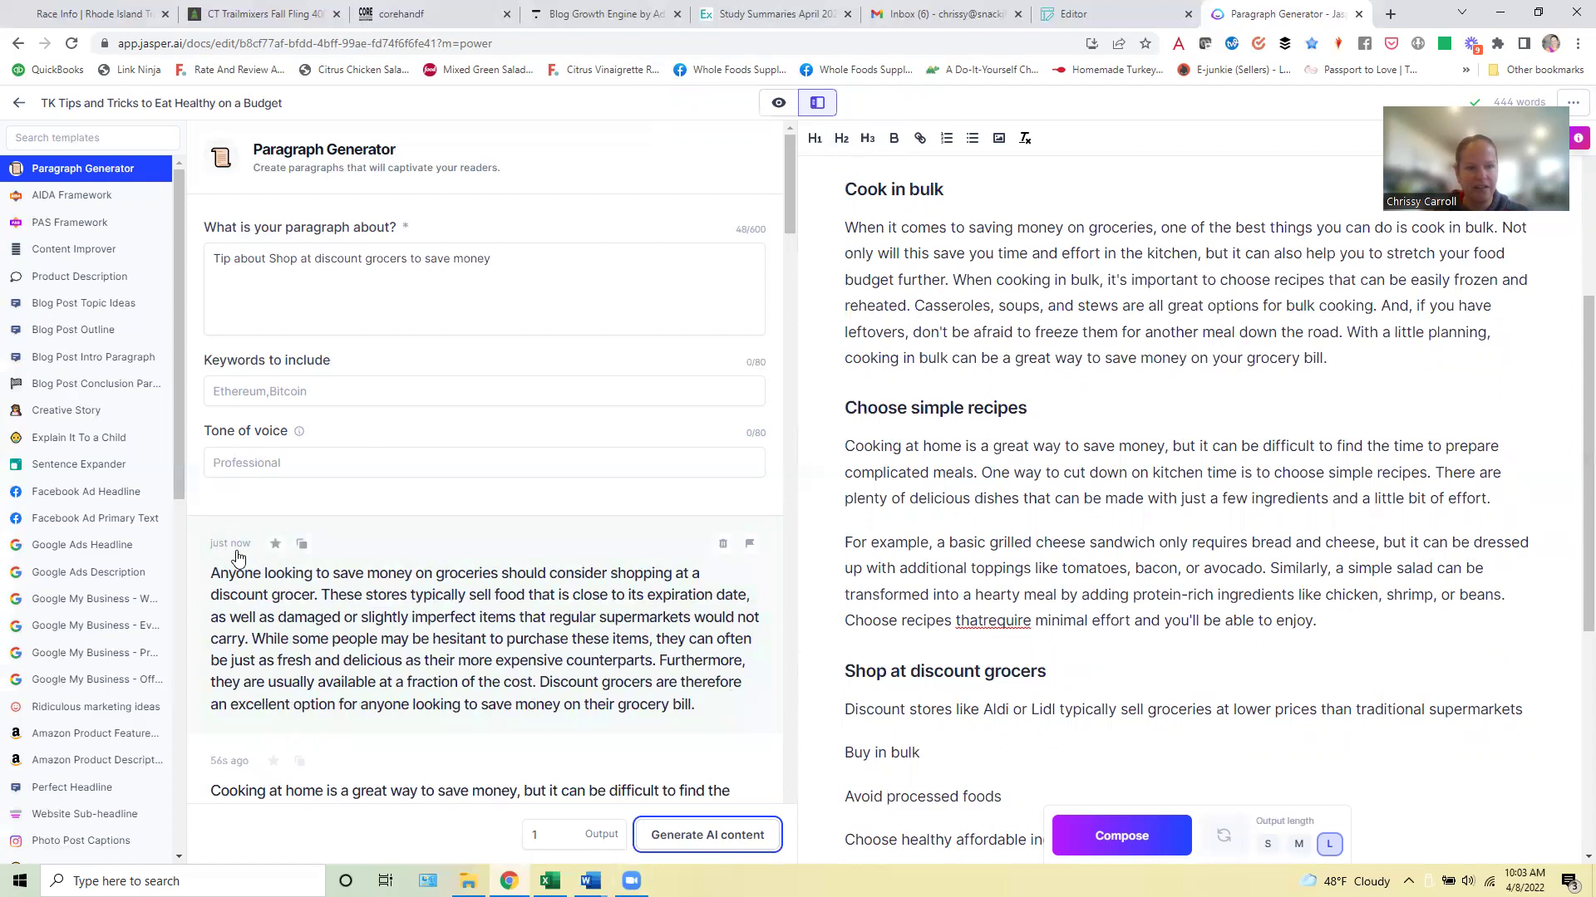
Paste the generated discount-grocers paragraph under its heading and split it after the first sentence
{"action": "left_click", "coordinate": [302, 544]}
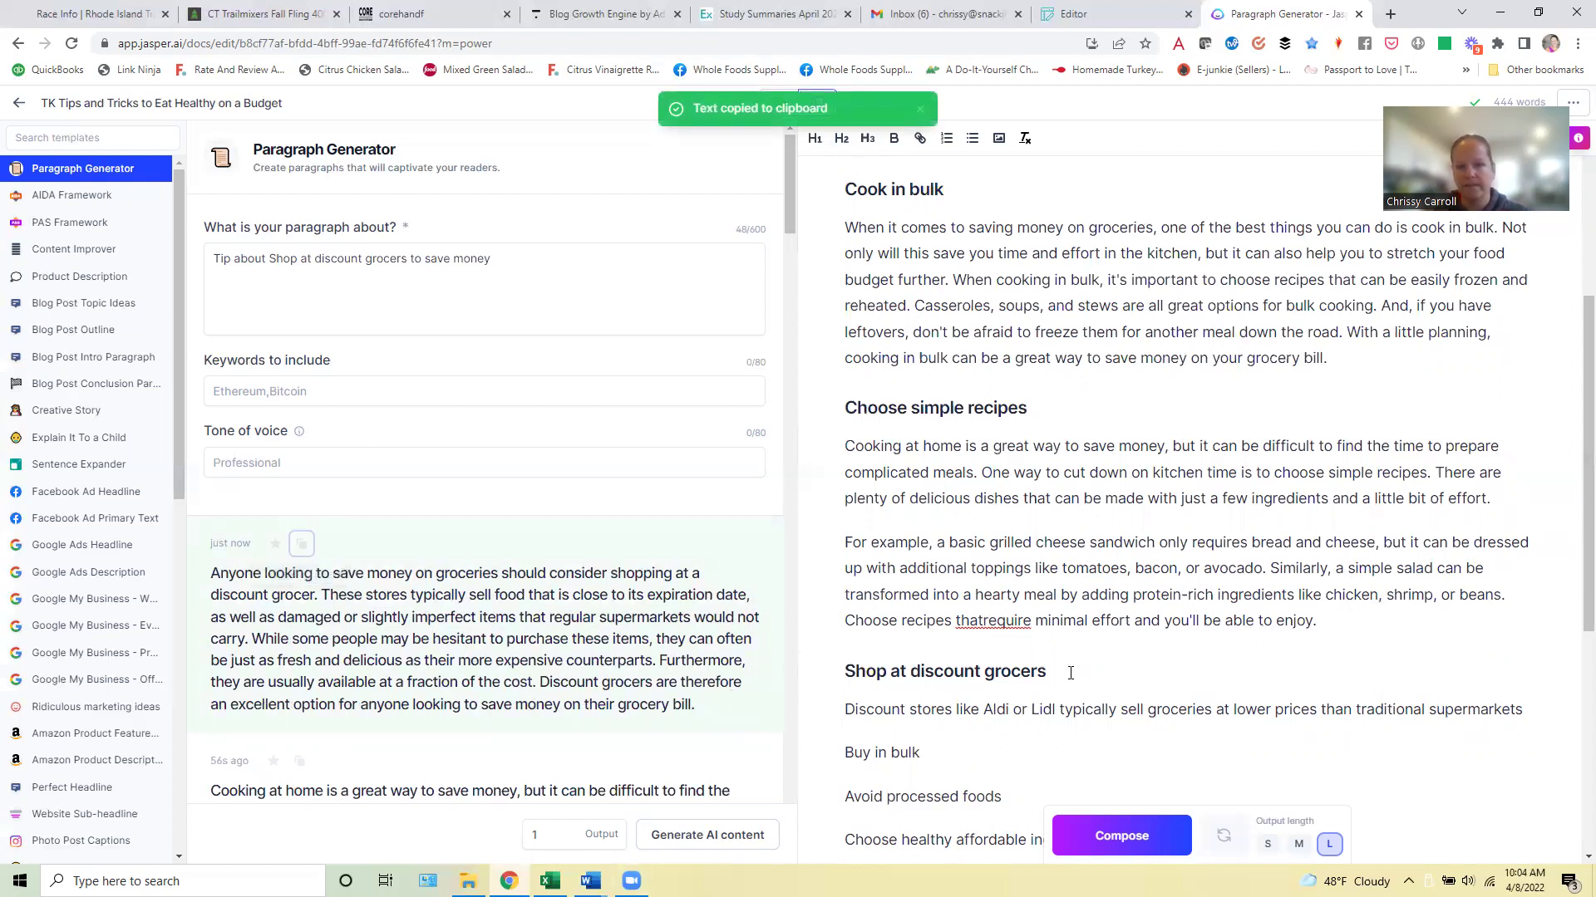
{"action": "left_click", "coordinate": [1071, 673]}
{"action": "key", "text": "Return"}
{"action": "key", "text": "ctrl+v"}
{"action": "scroll", "coordinate": [1573, 609], "scroll_direction": "down", "scroll_amount": 1}
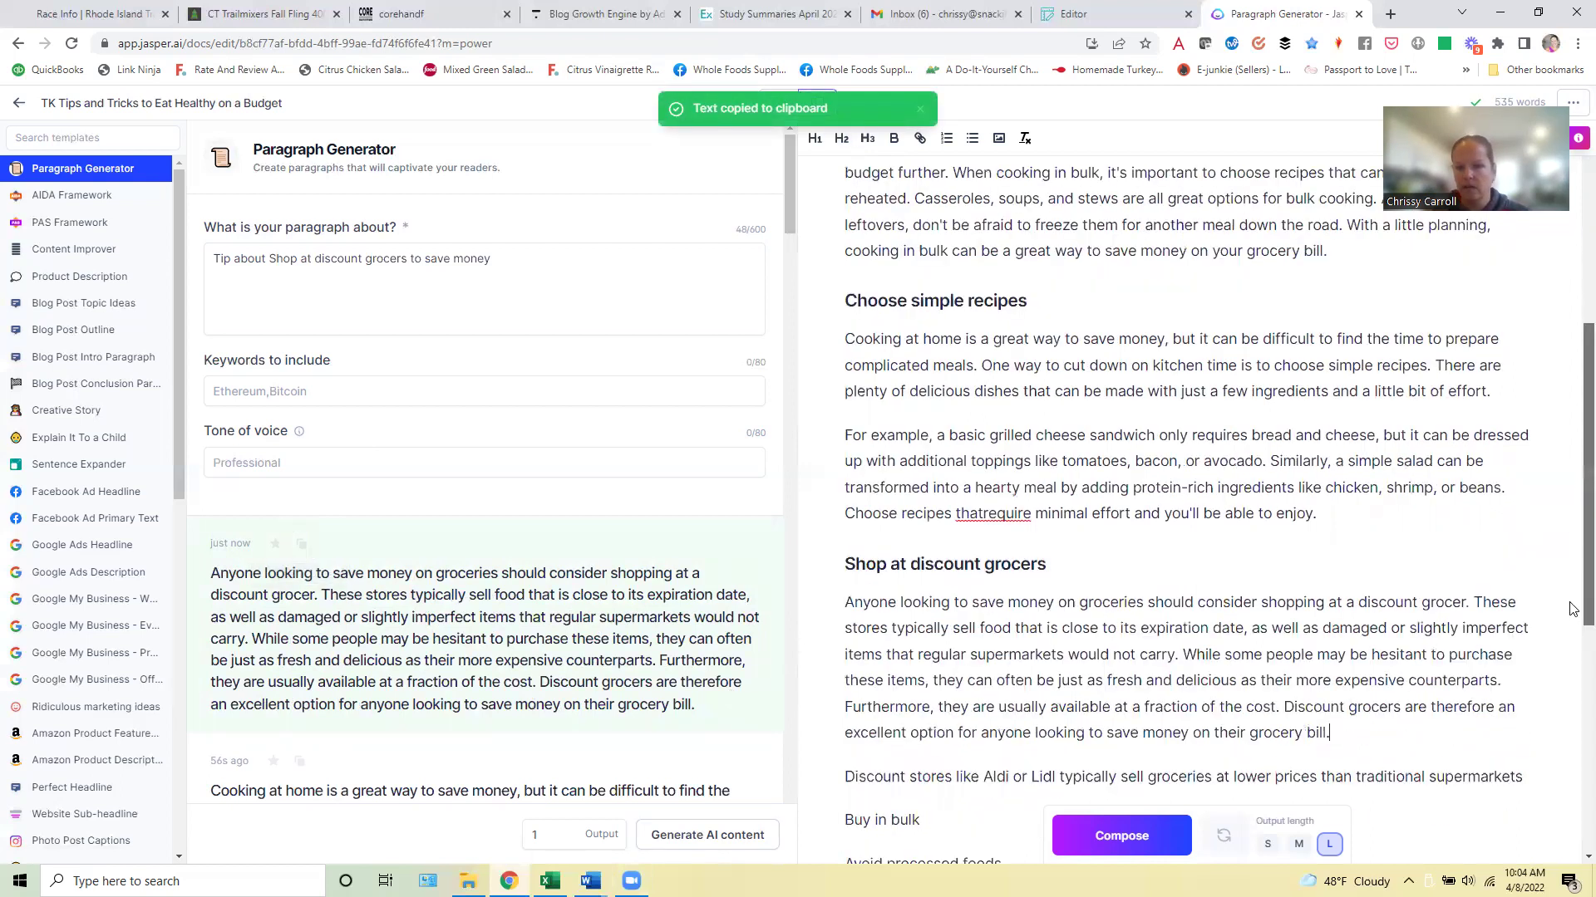
{"action": "scroll", "coordinate": [1573, 609], "scroll_direction": "down", "scroll_amount": 1}
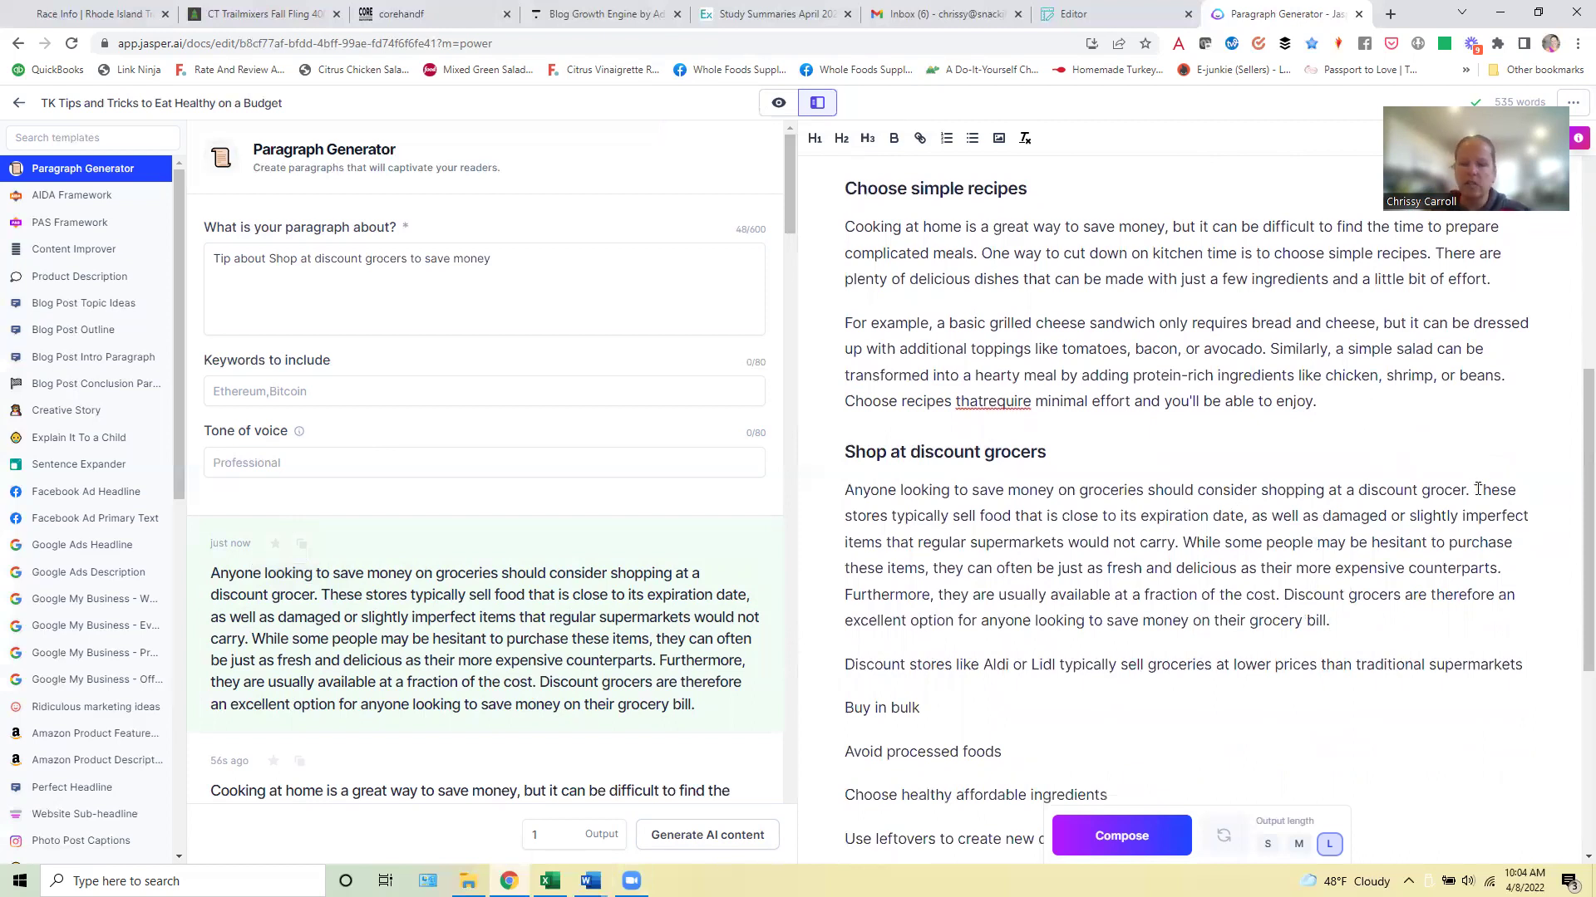
{"action": "key", "text": "Return"}
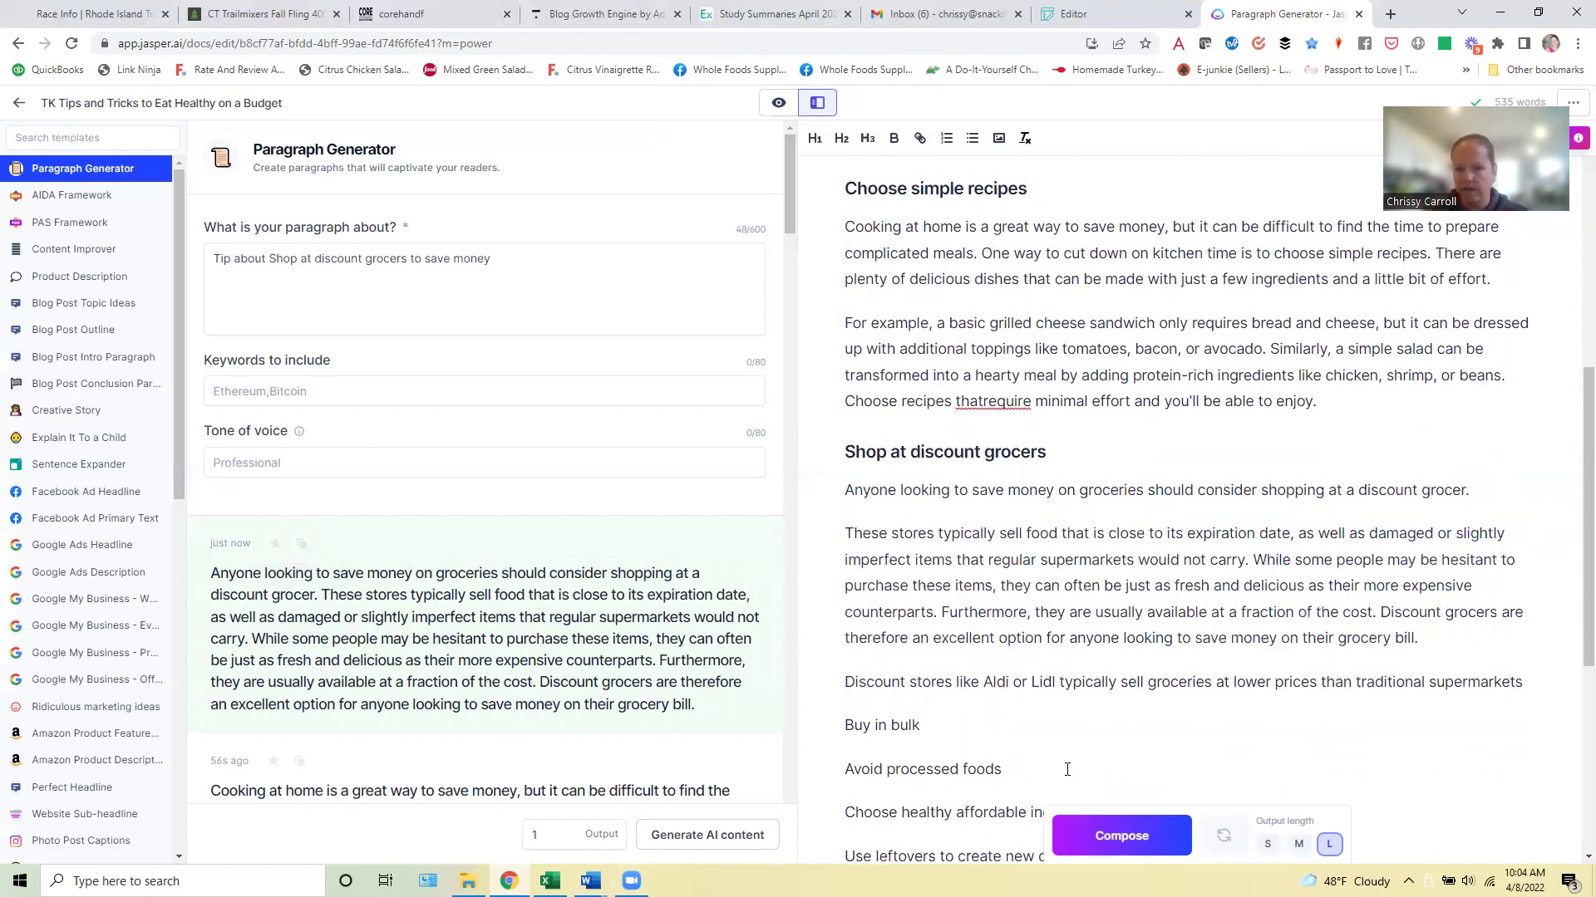
Move the Aldi and Lidl sentence to follow the first sentence
{"action": "triple_click", "coordinate": [925, 682]}
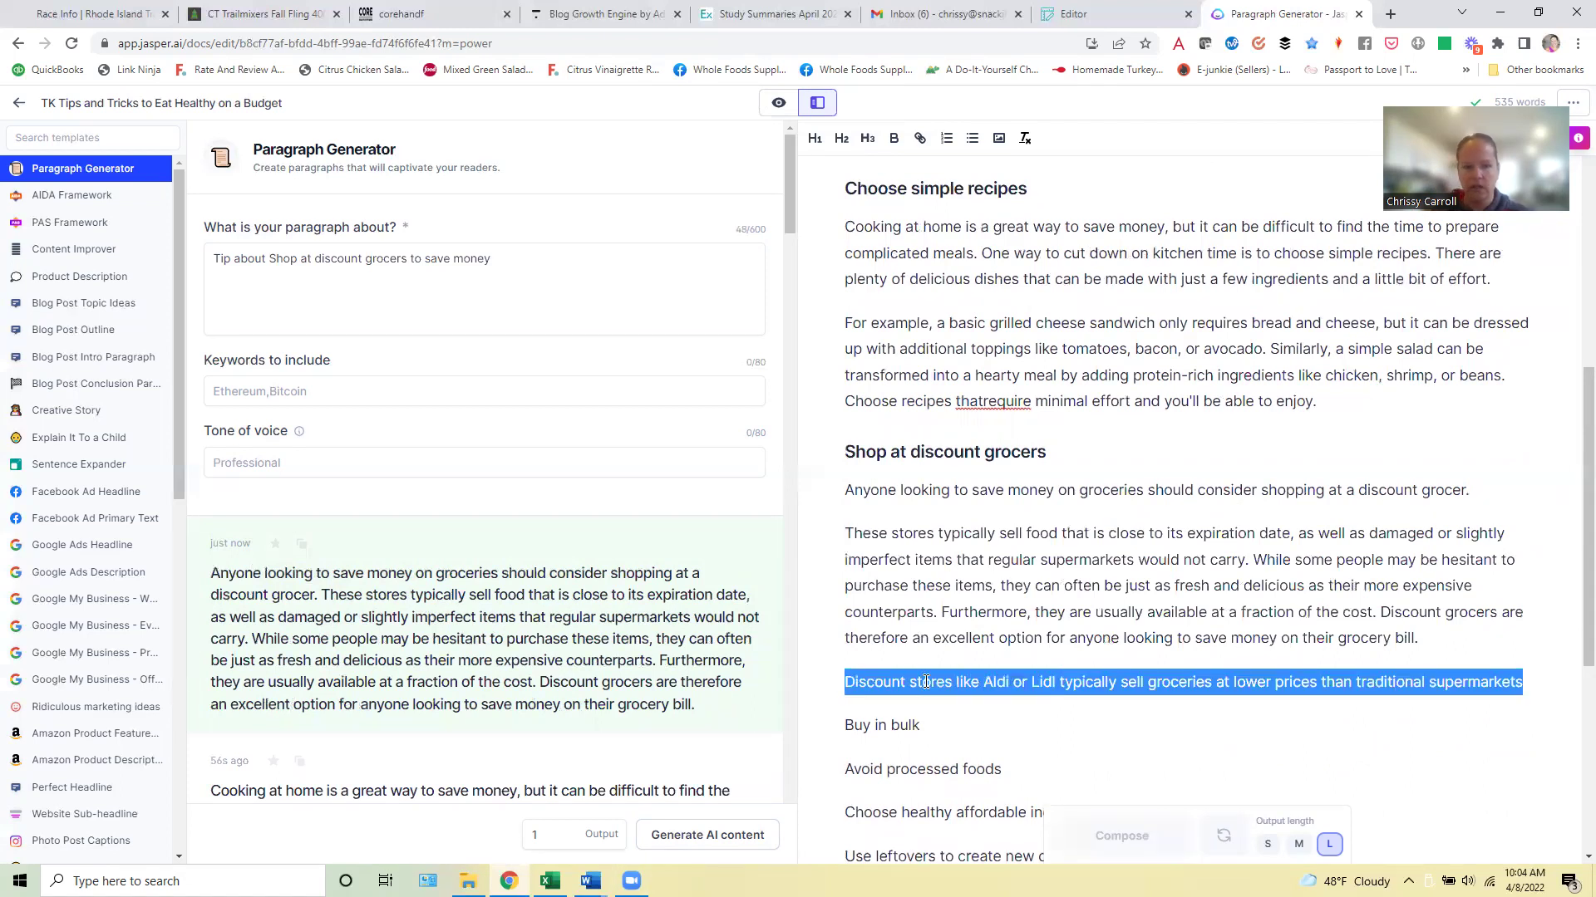
{"action": "key", "text": "BackSpace"}
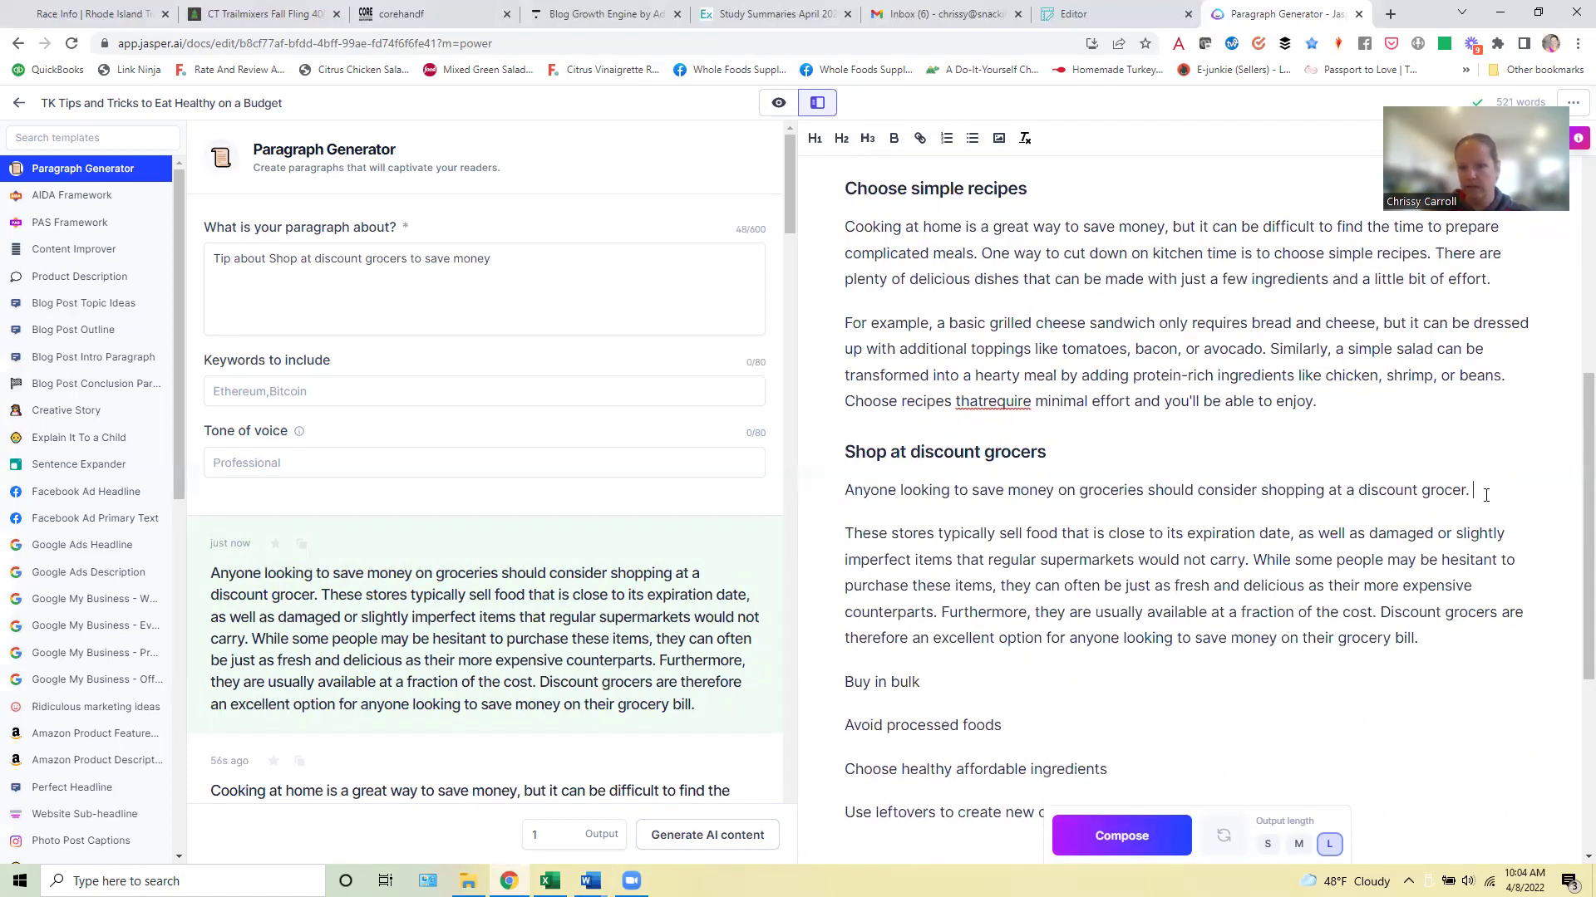
{"action": "left_click", "coordinate": [1485, 496]}
{"action": "key", "text": "ctrl+v"}
{"action": "key", "text": "BackSpace"}
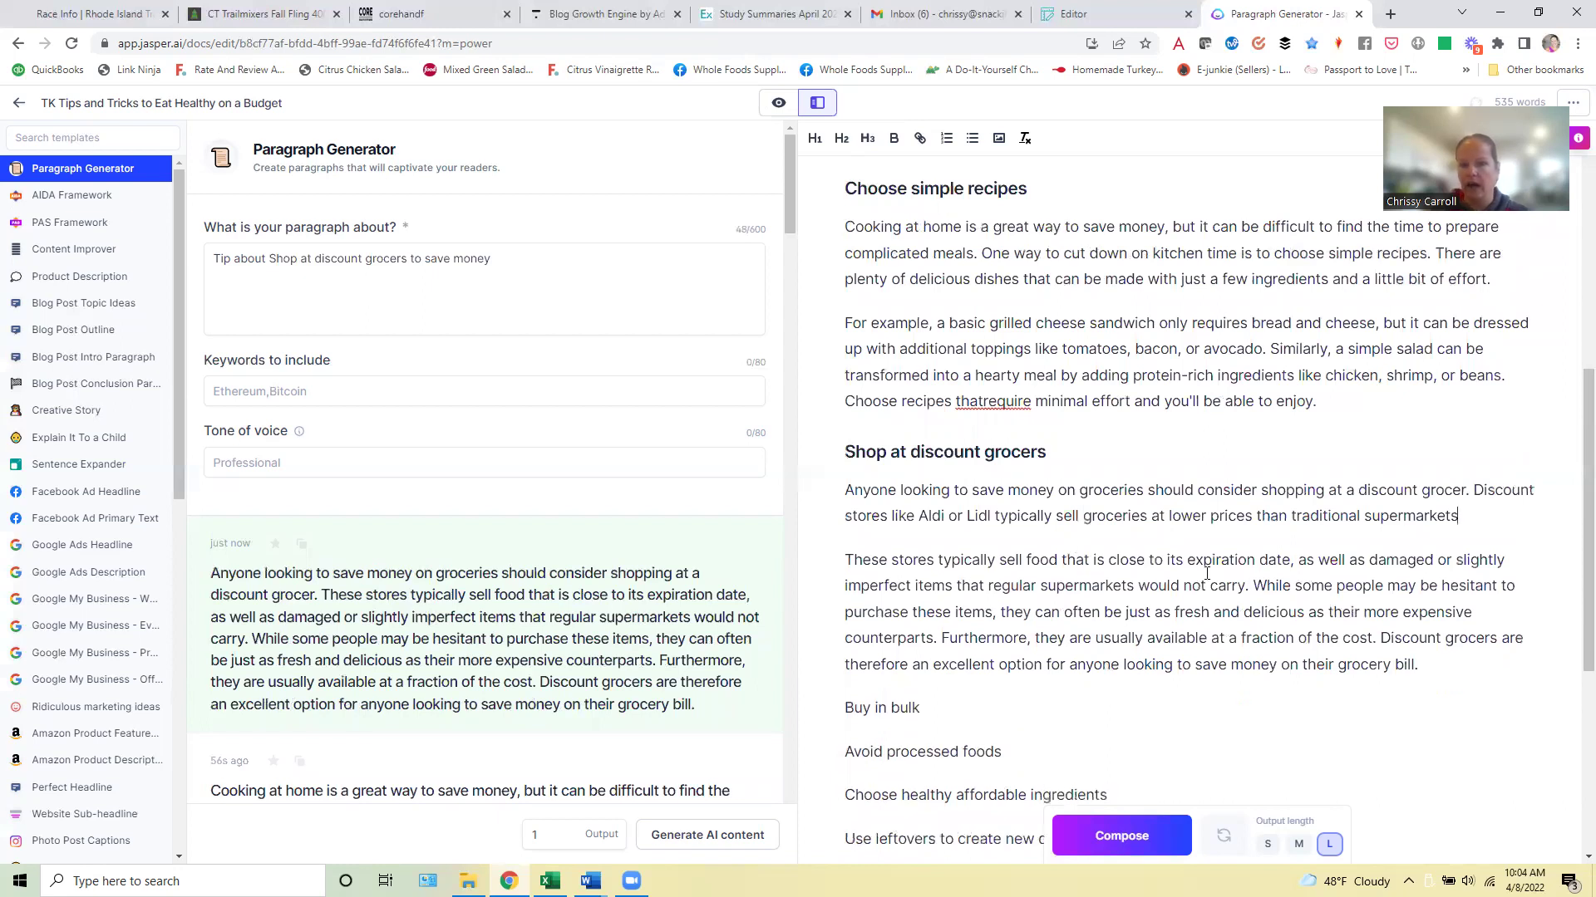
Start a new paragraph 'There are discount grocers that…', replacing 'These stores typically'
{"action": "key", "text": "Return"}
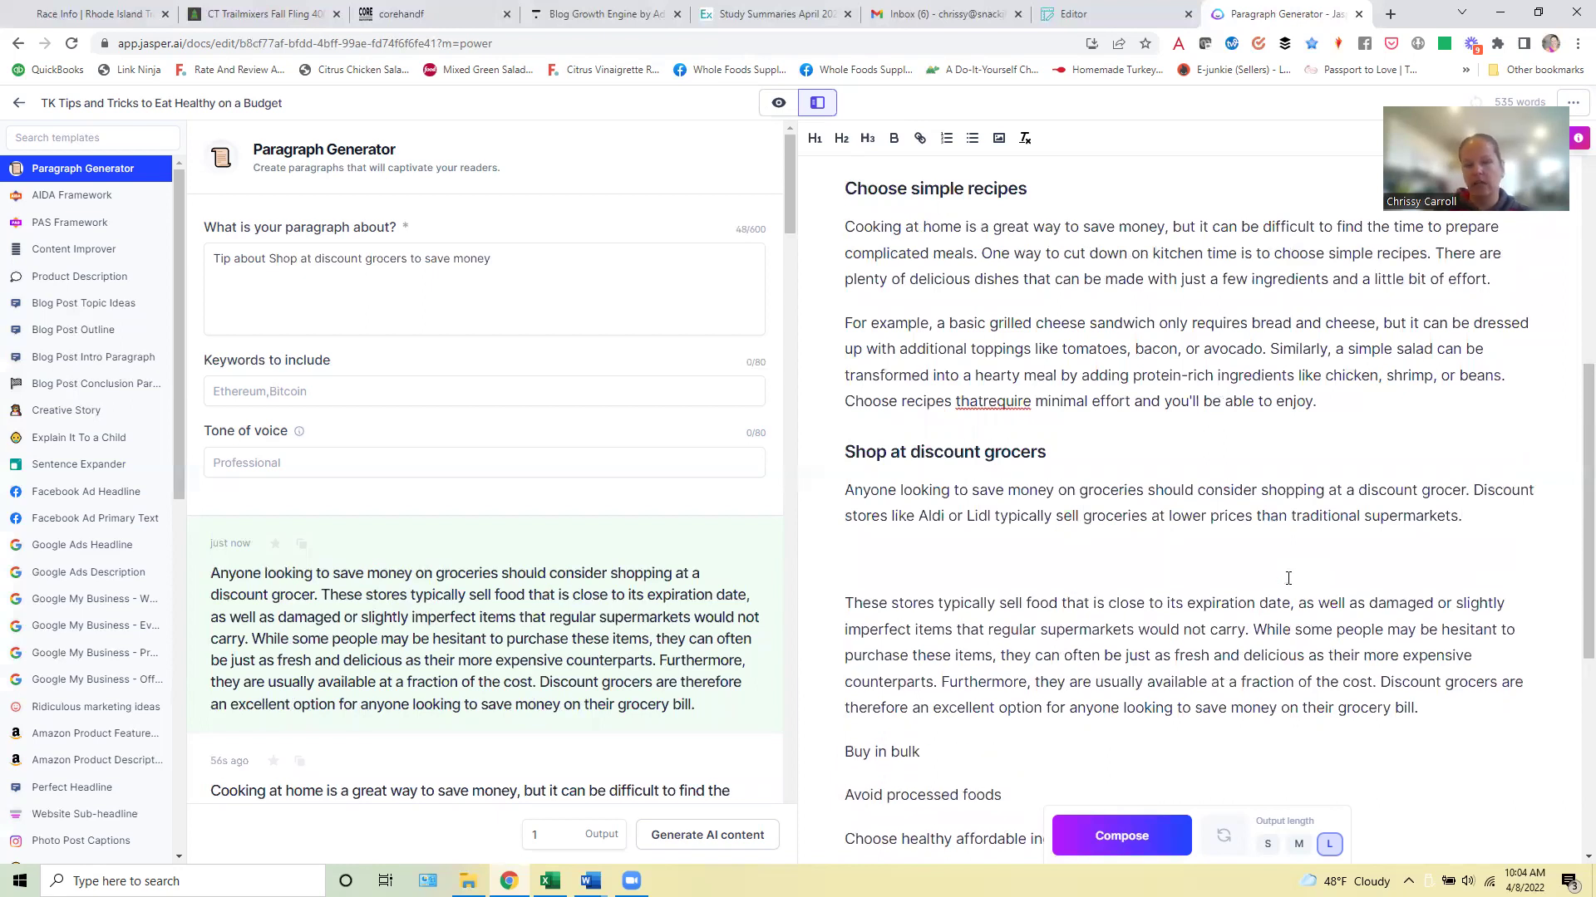
{"action": "type", "text": "There are"}
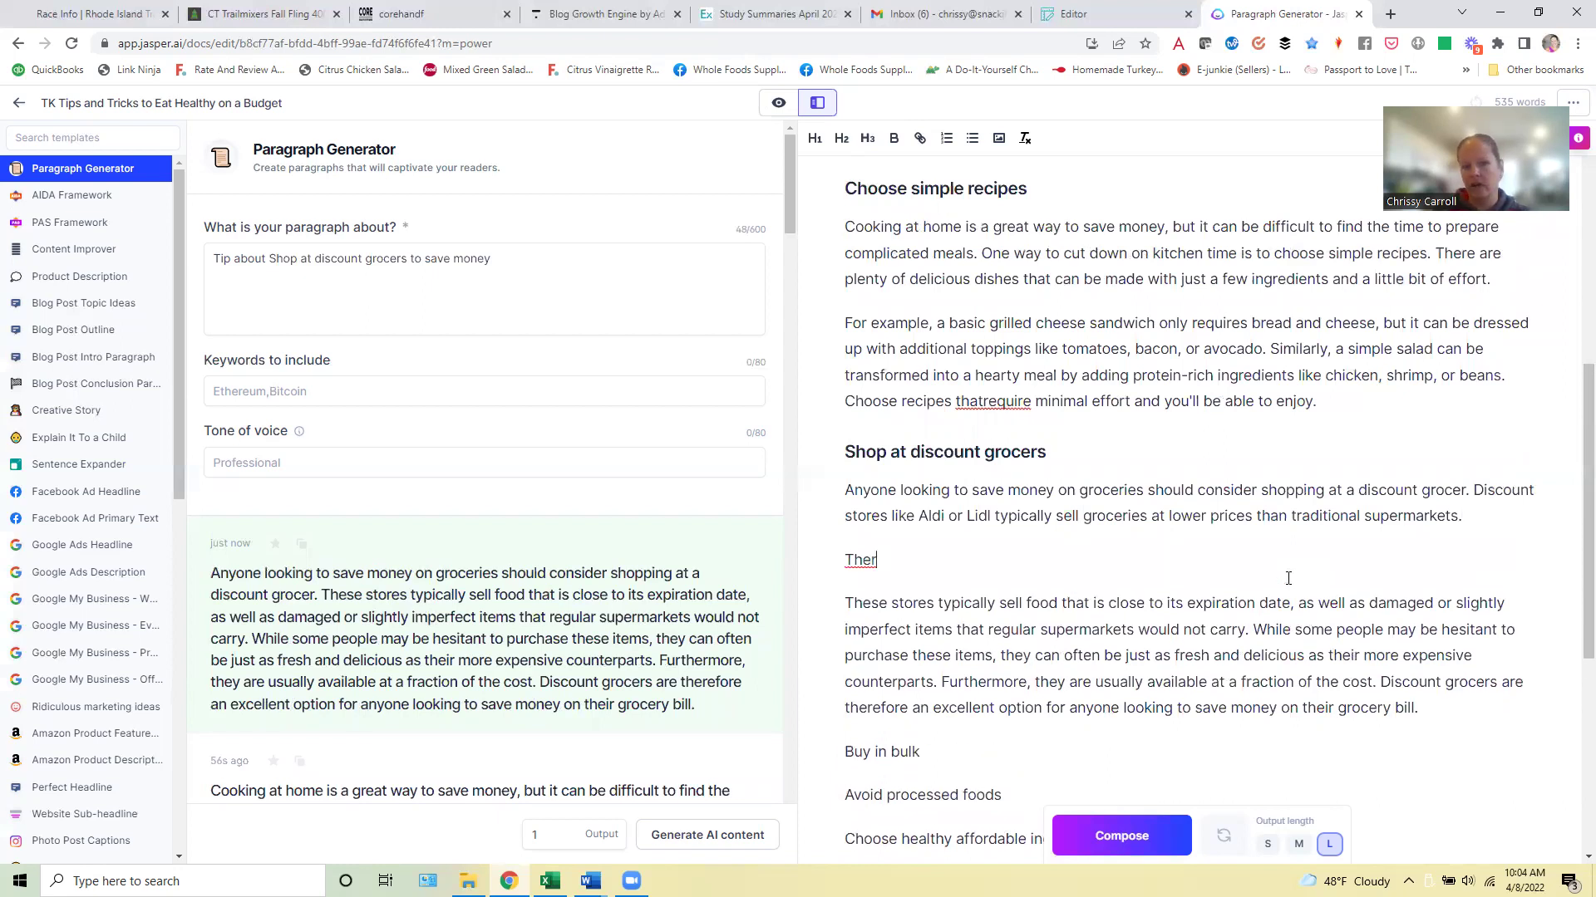
{"action": "type", "text": "discount grocer"}
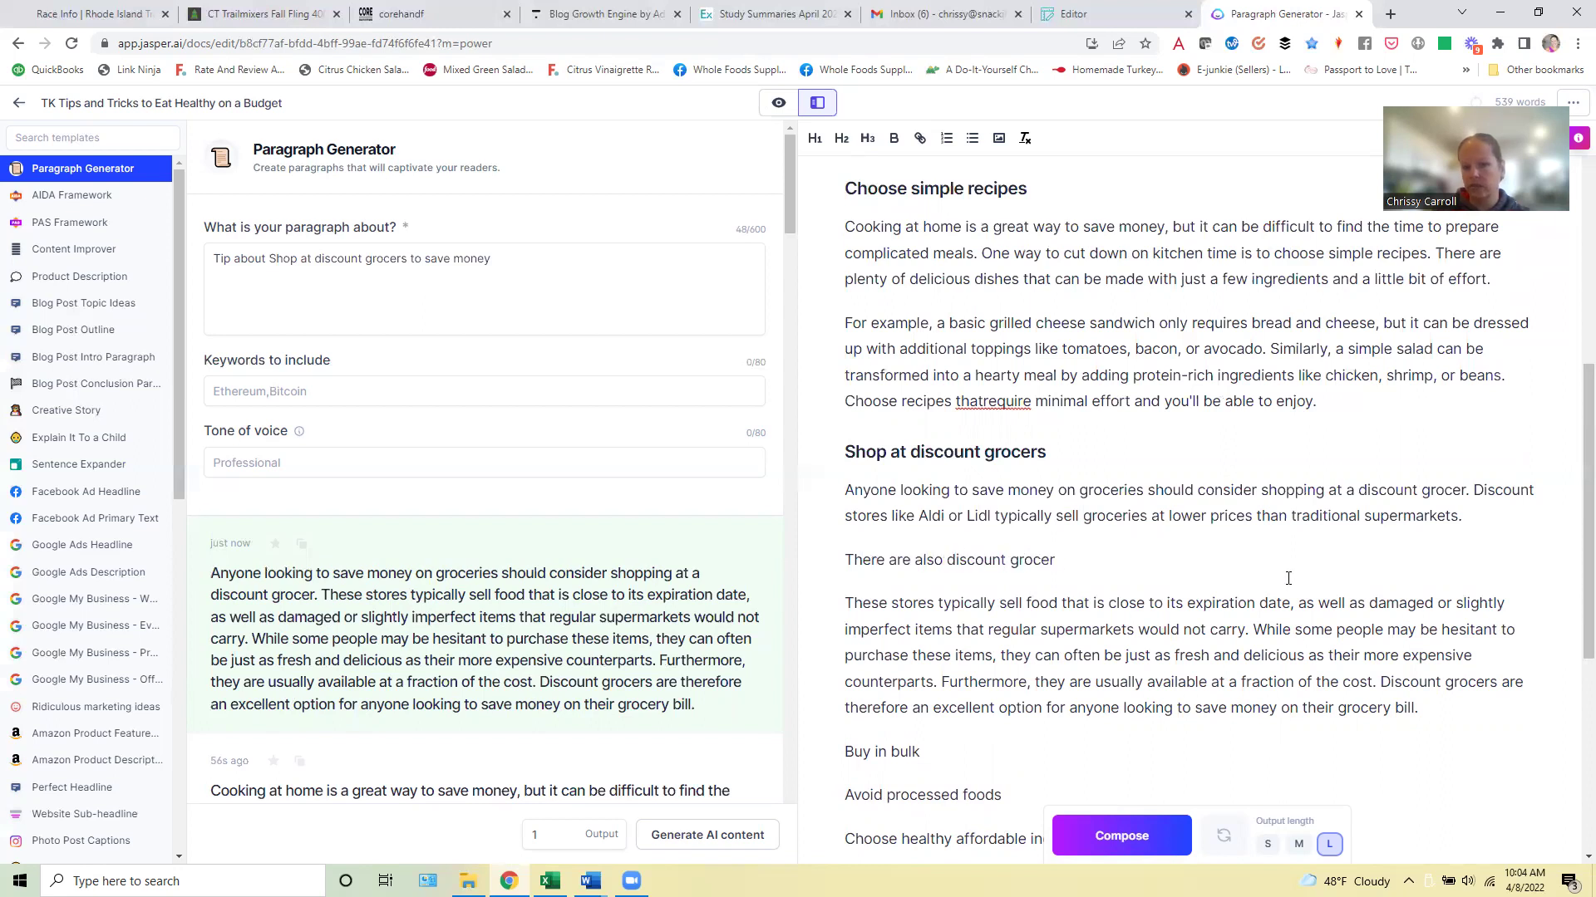
{"action": "type", "text": "s that"}
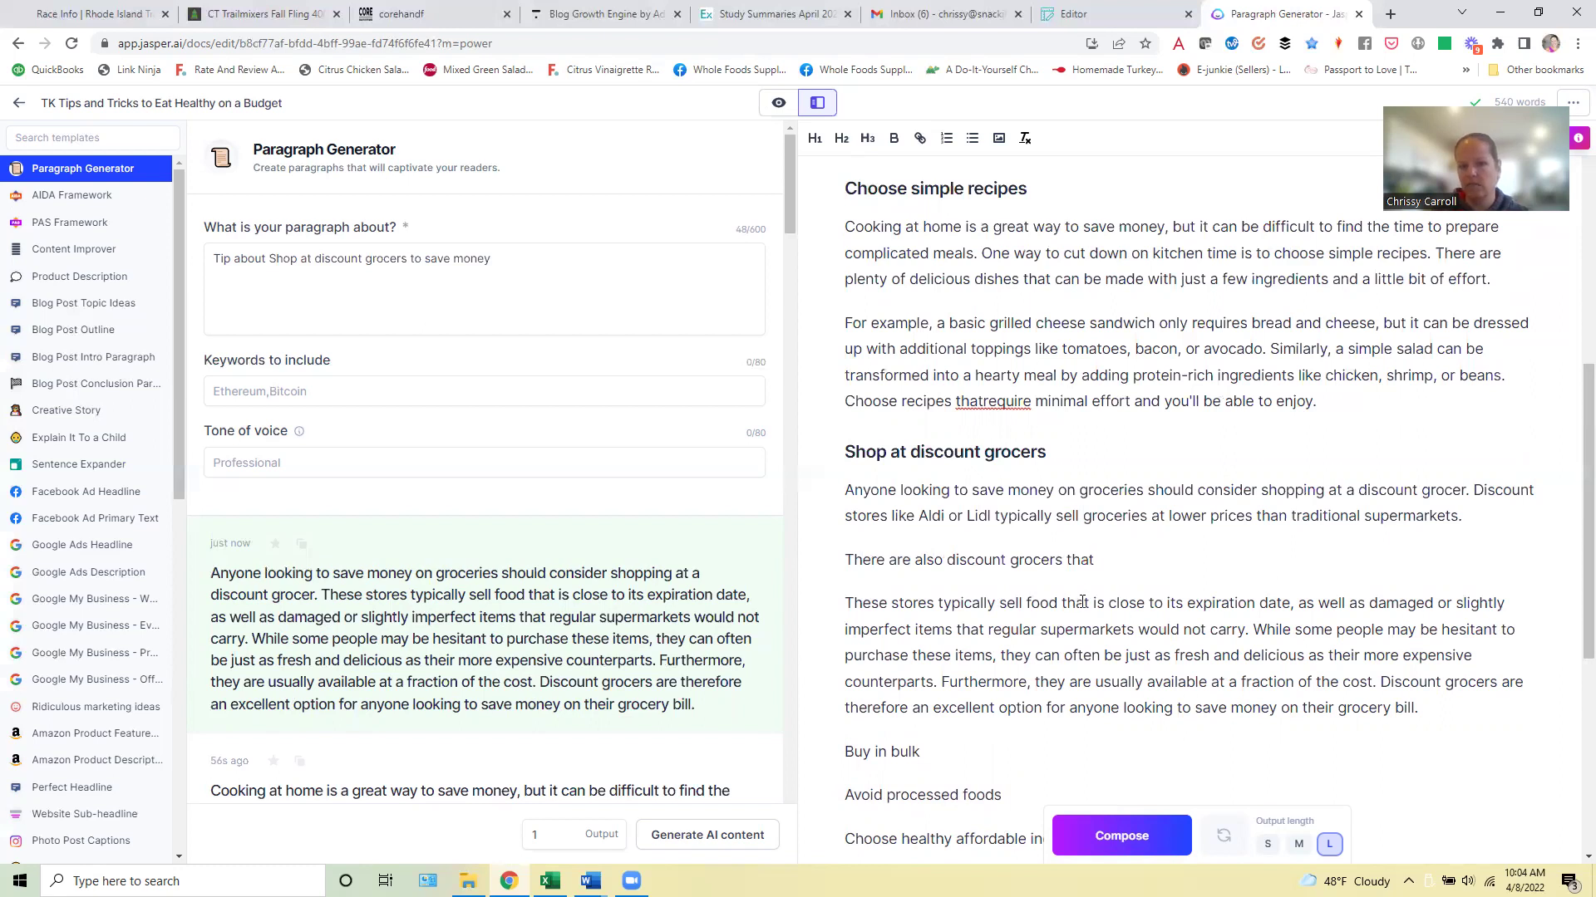
{"action": "left_click_drag", "start_coordinate": [1003, 603], "coordinate": [844, 605]}
{"action": "key", "text": "BackSpace"}
{"action": "key", "text": "BackSpace"}
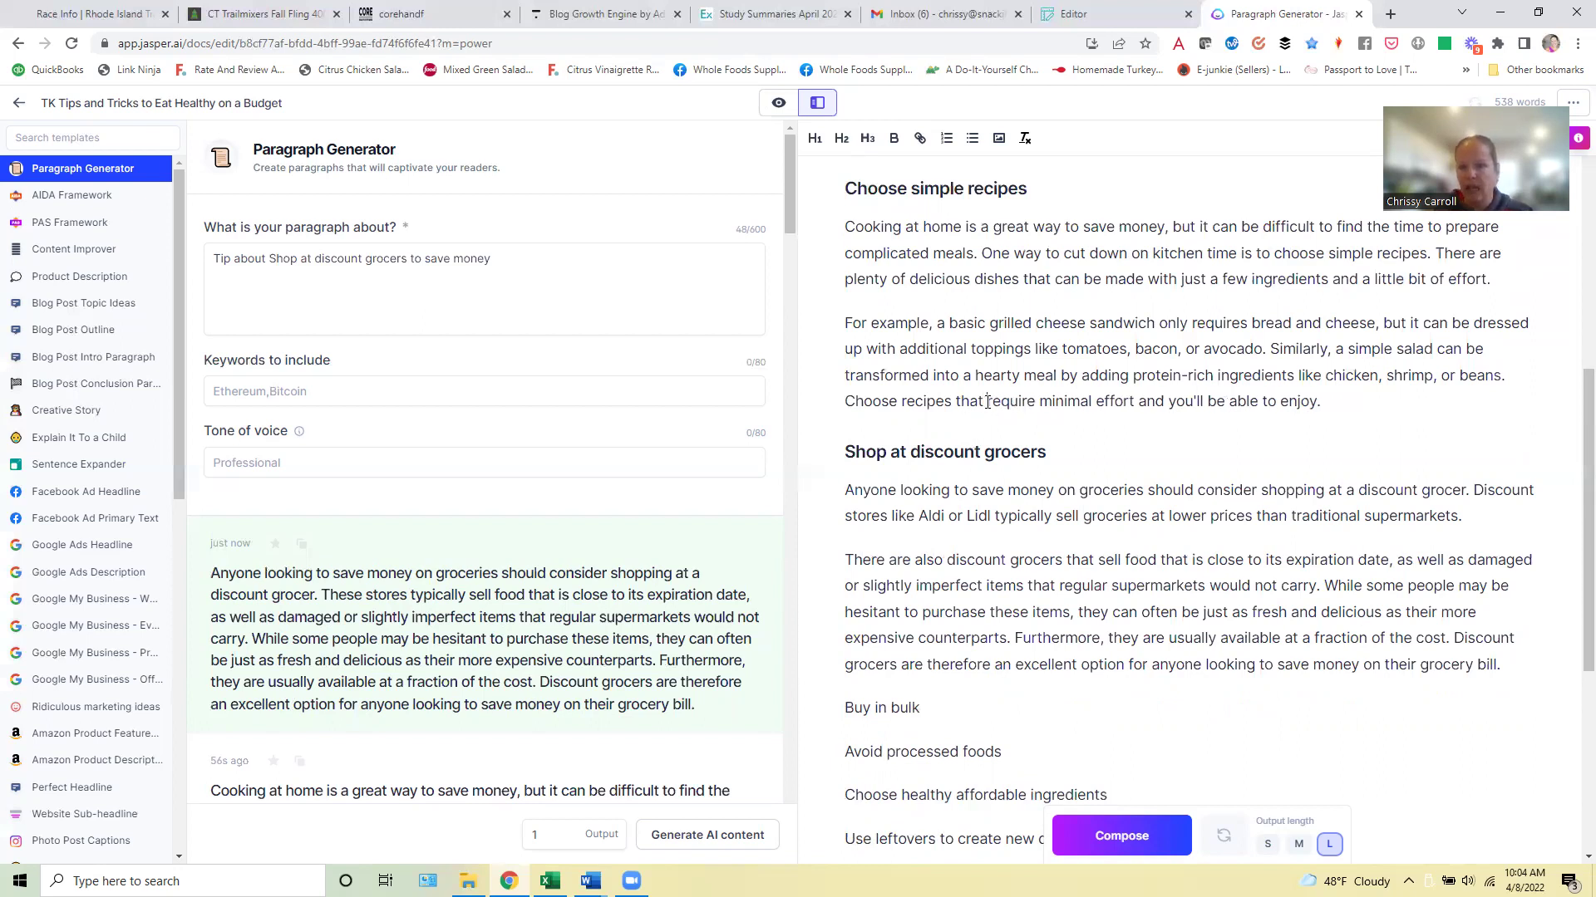
{"action": "scroll", "coordinate": [1573, 462], "scroll_direction": "up", "scroll_amount": 2}
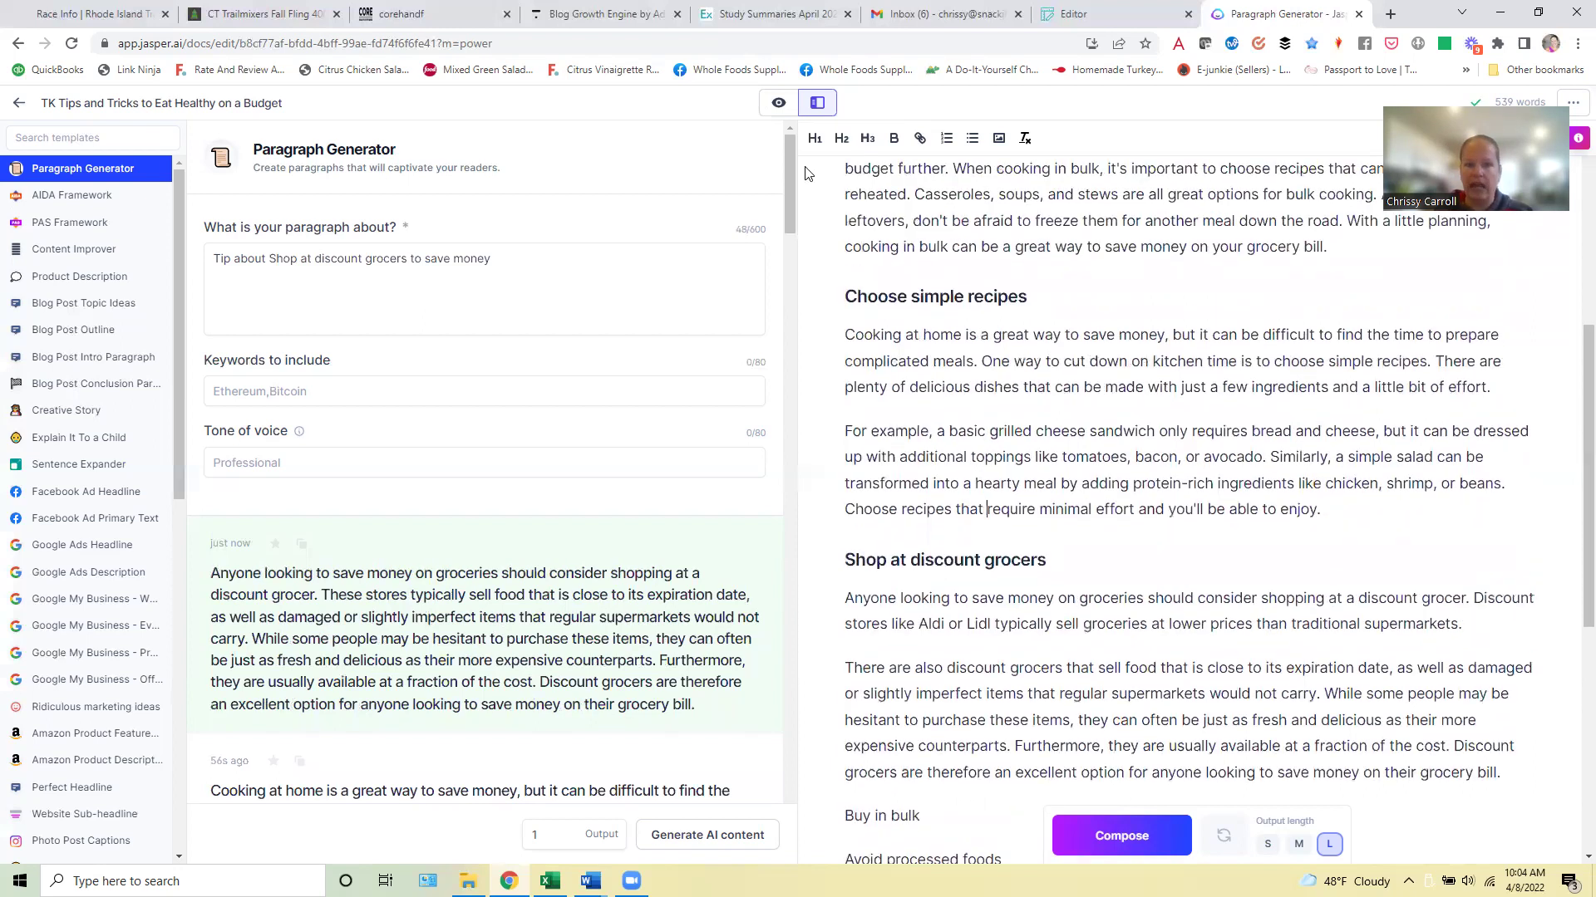
Turn on Focus mode and scroll through the post up to the introduction
{"action": "left_click", "coordinate": [778, 102]}
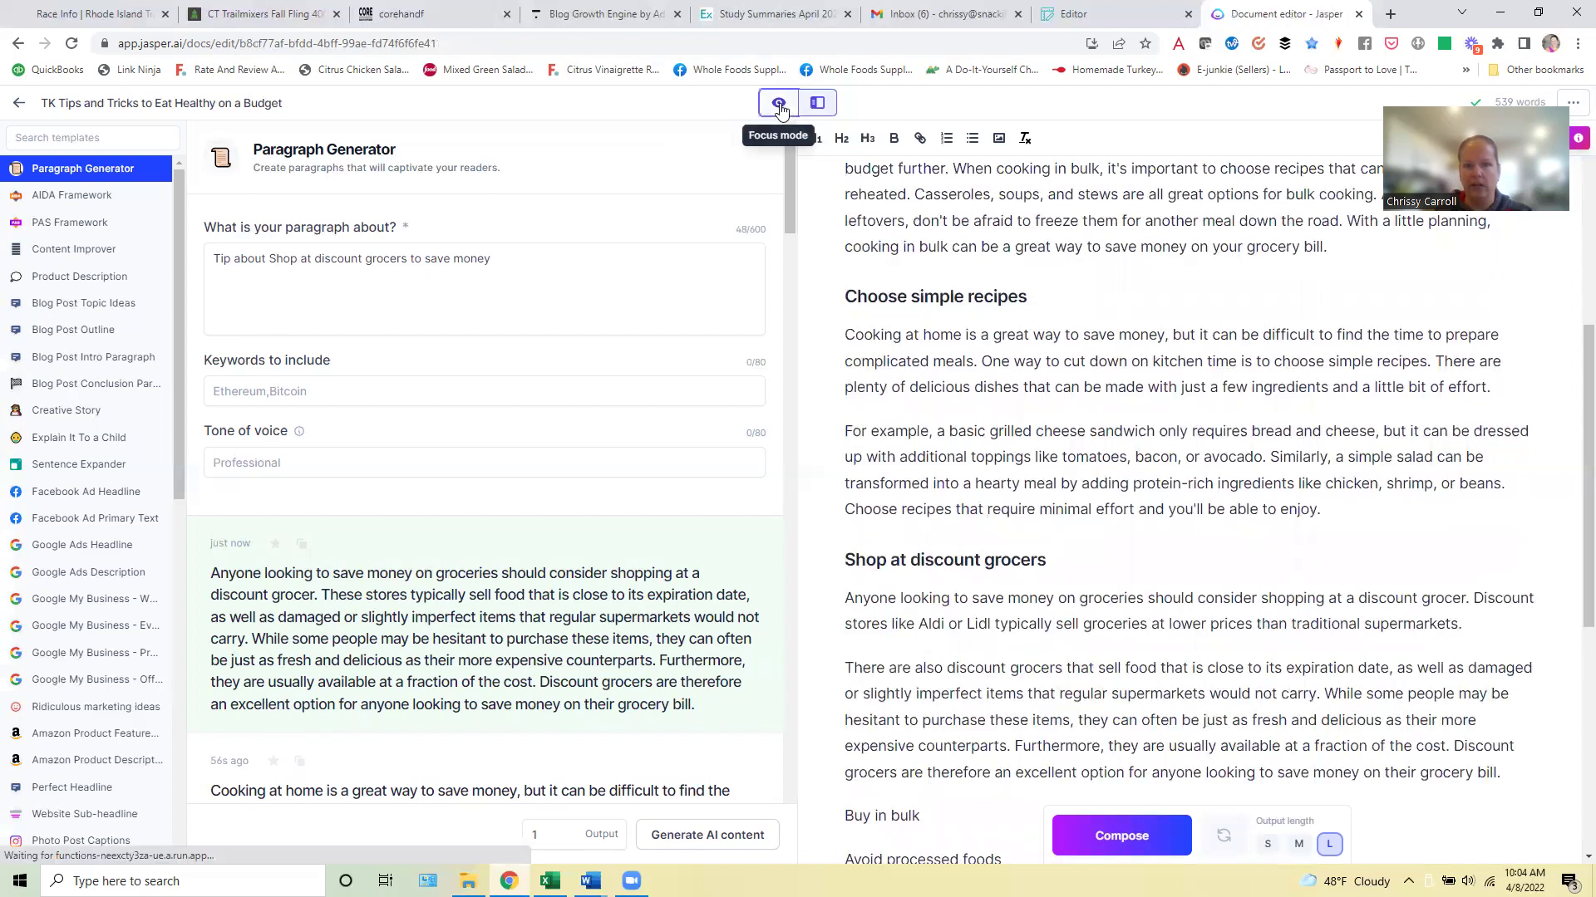
{"action": "scroll", "coordinate": [1573, 347], "scroll_direction": "up", "scroll_amount": 3}
{"action": "scroll", "coordinate": [1571, 249], "scroll_direction": "up", "scroll_amount": 3}
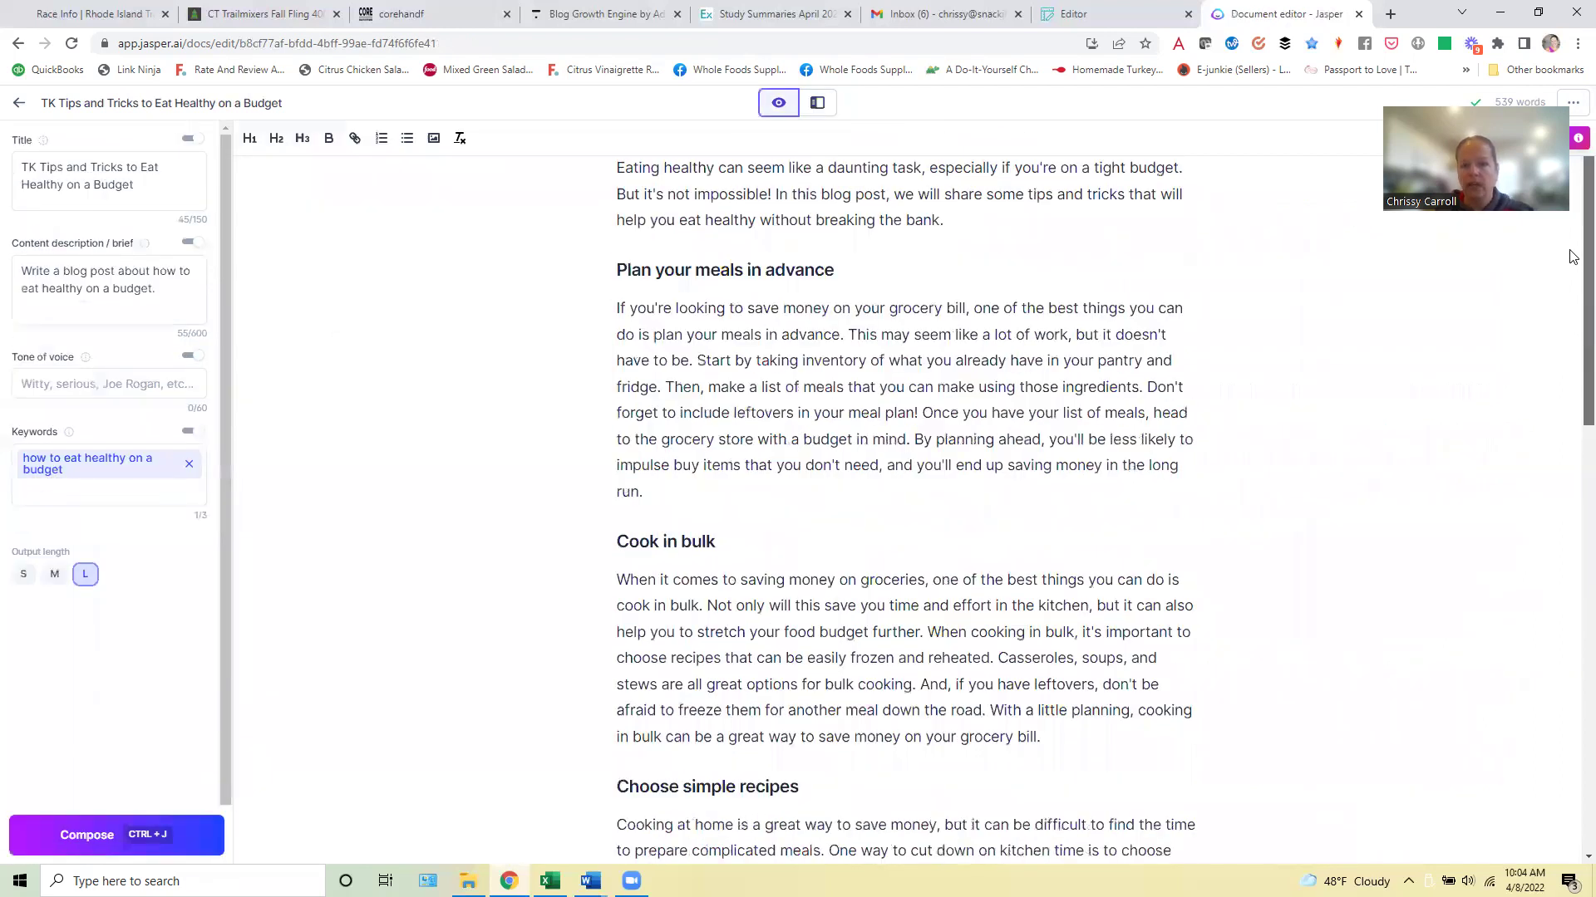
{"action": "scroll", "coordinate": [1571, 431], "scroll_direction": "down", "scroll_amount": 6}
{"action": "scroll", "coordinate": [1574, 548], "scroll_direction": "down", "scroll_amount": 1}
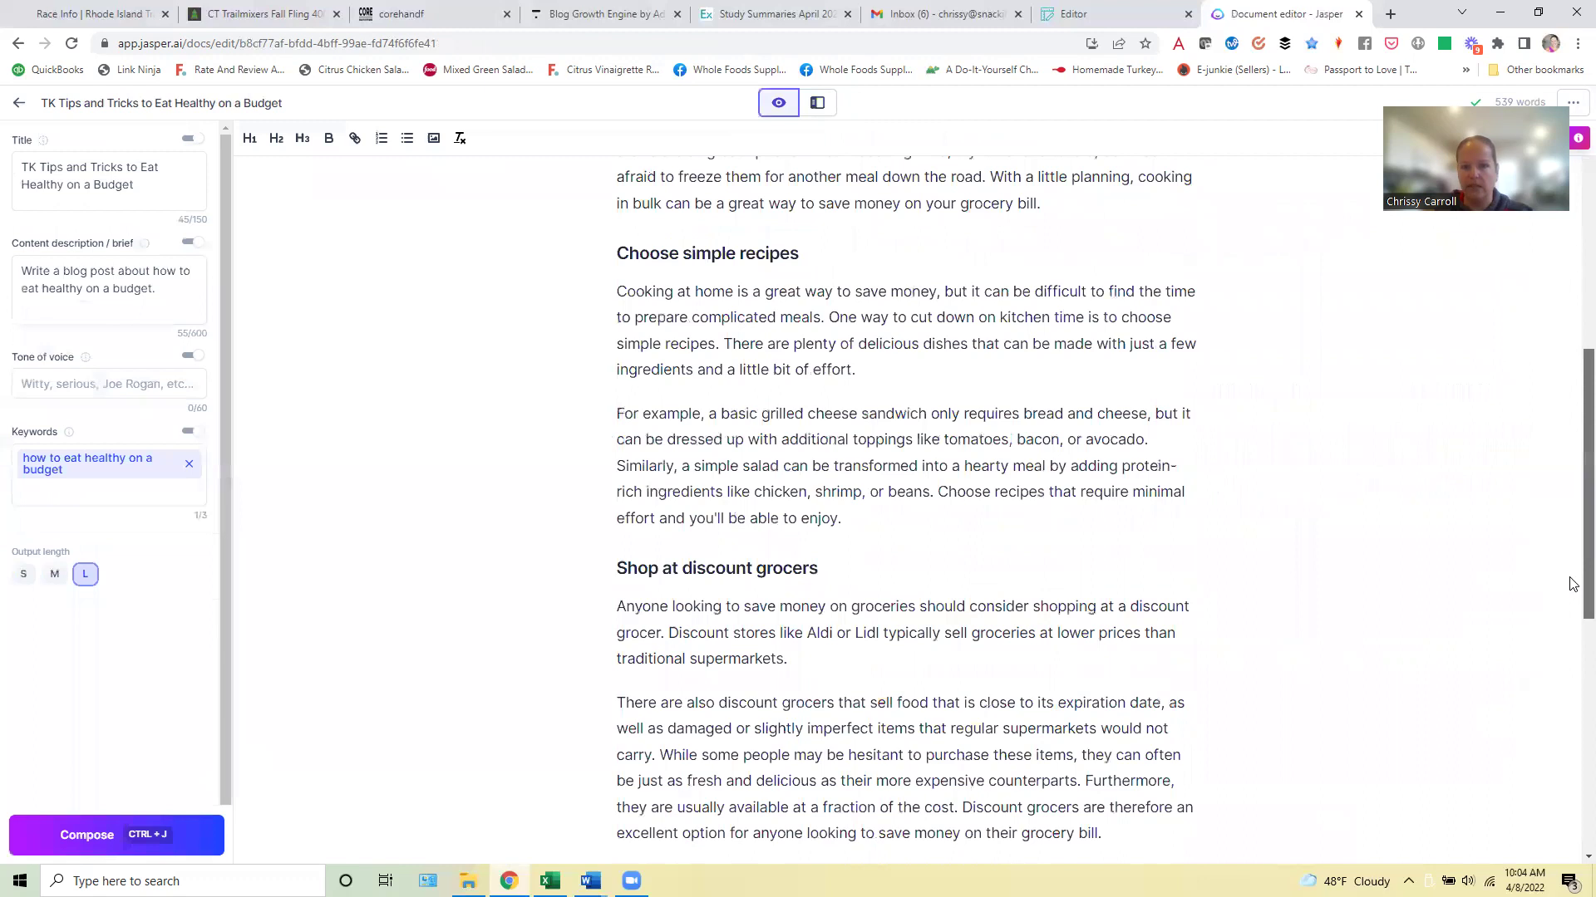
{"action": "scroll", "coordinate": [1573, 341], "scroll_direction": "up", "scroll_amount": 7}
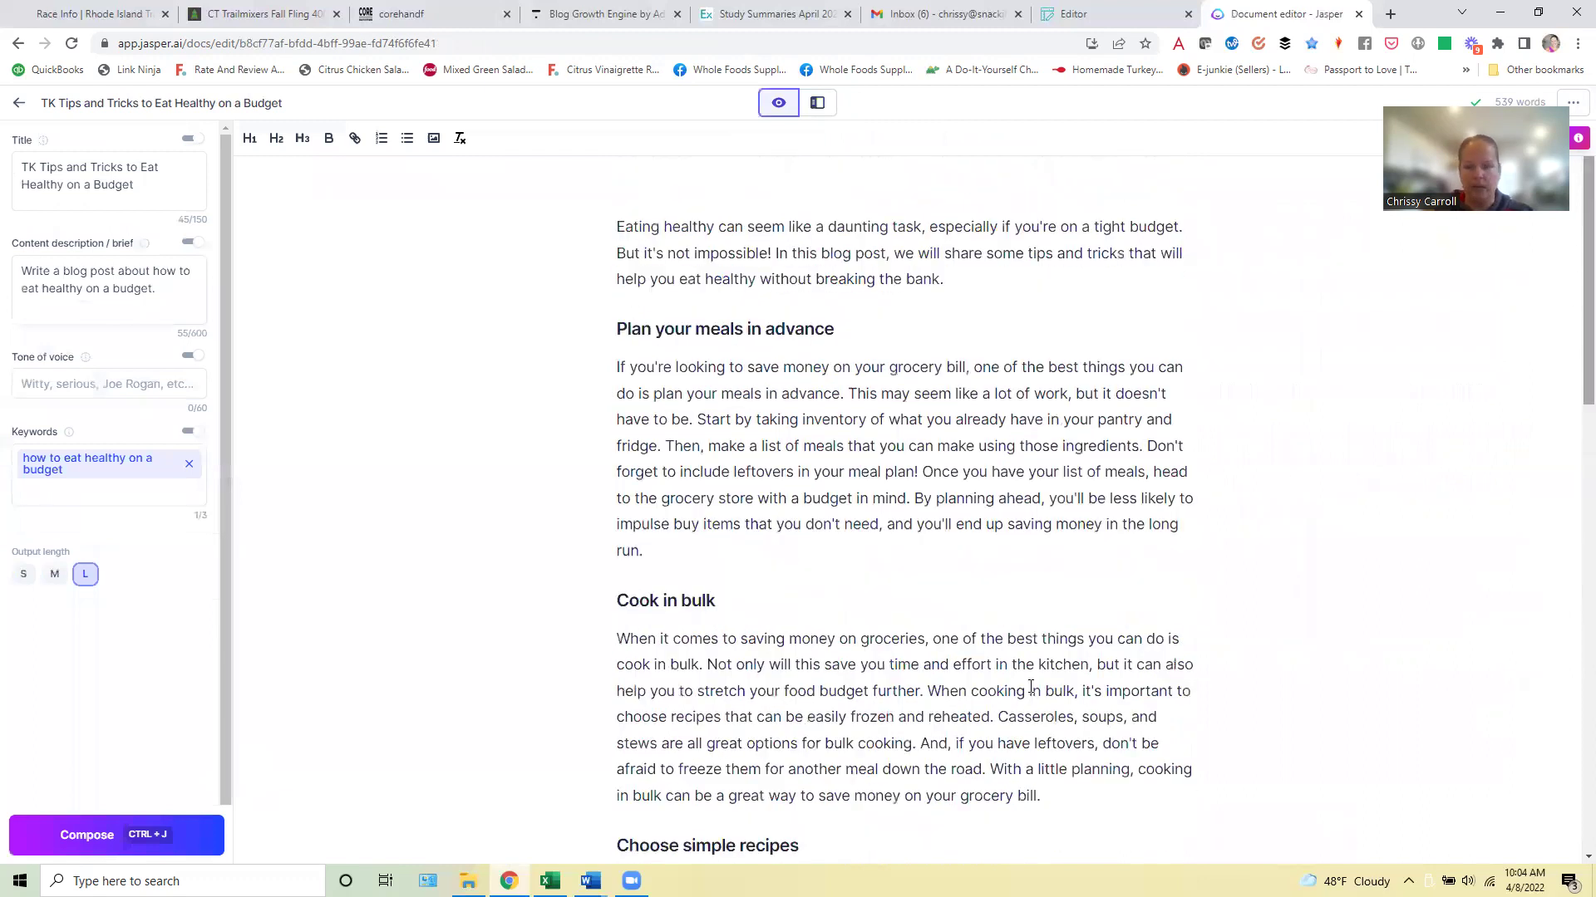